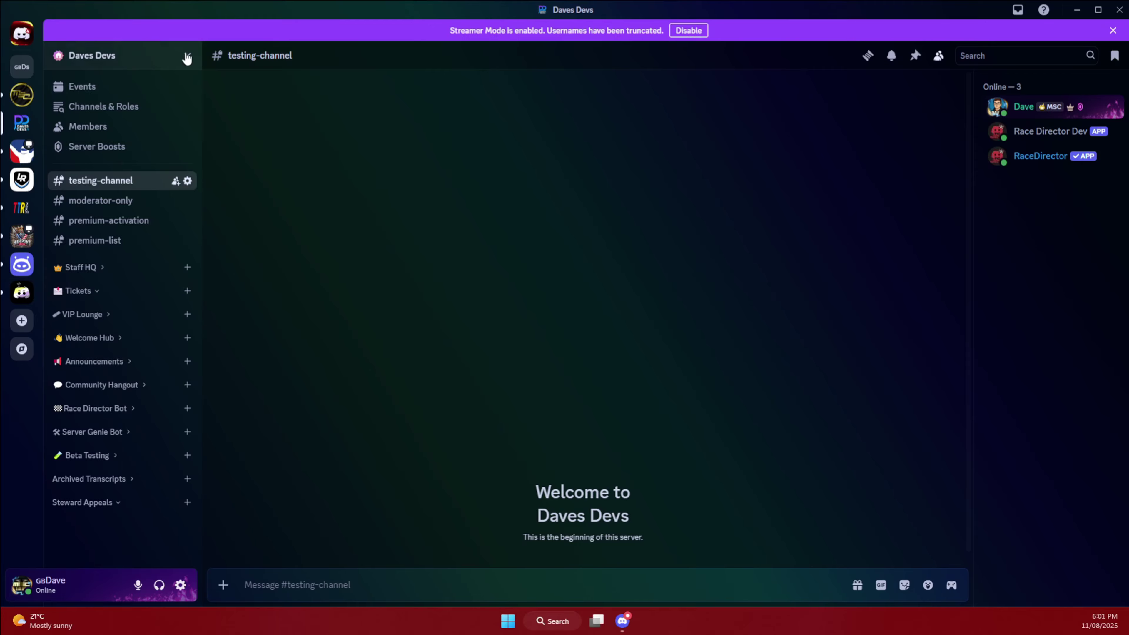
# Review the Daves Devs server's role list in its server settings, and return to the testing channel.
pyautogui.click(186, 58)
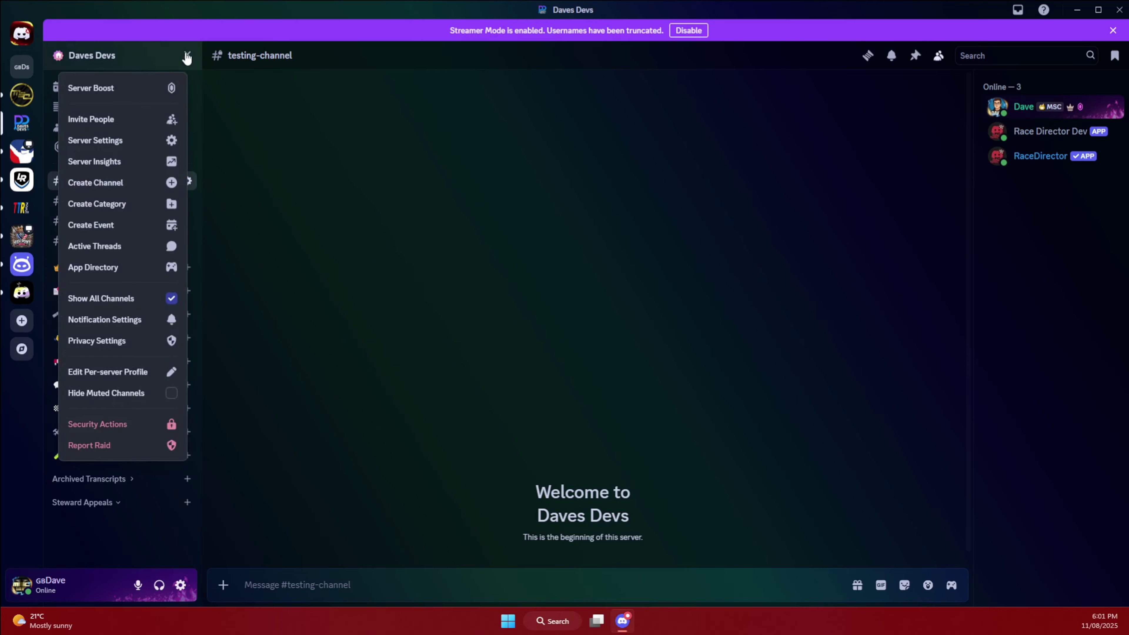
pyautogui.click(114, 143)
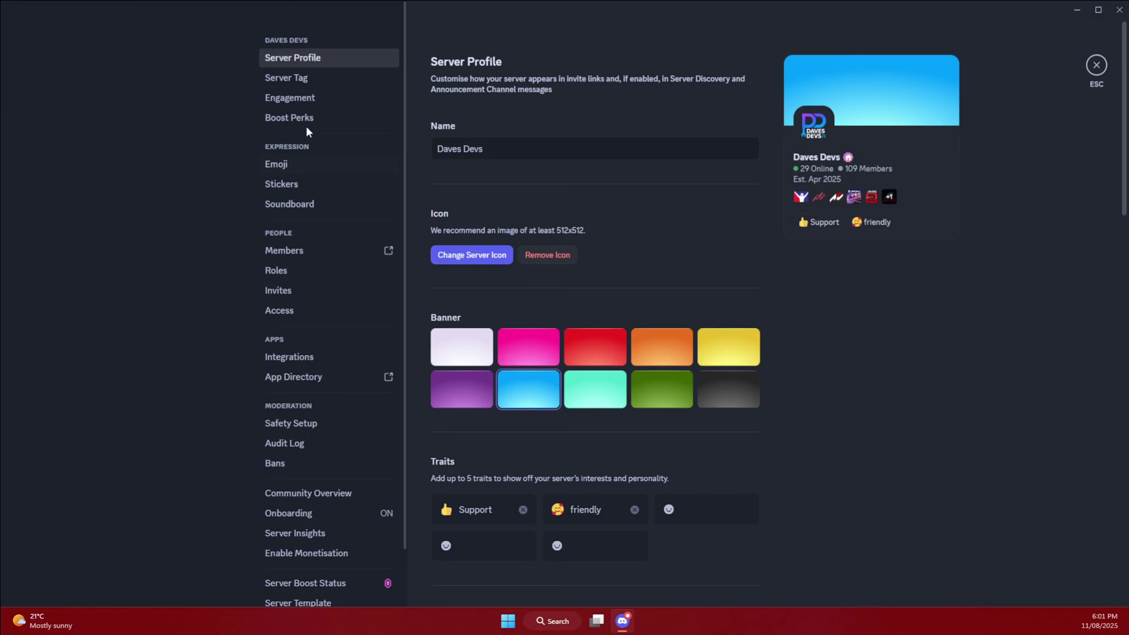
pyautogui.click(272, 269)
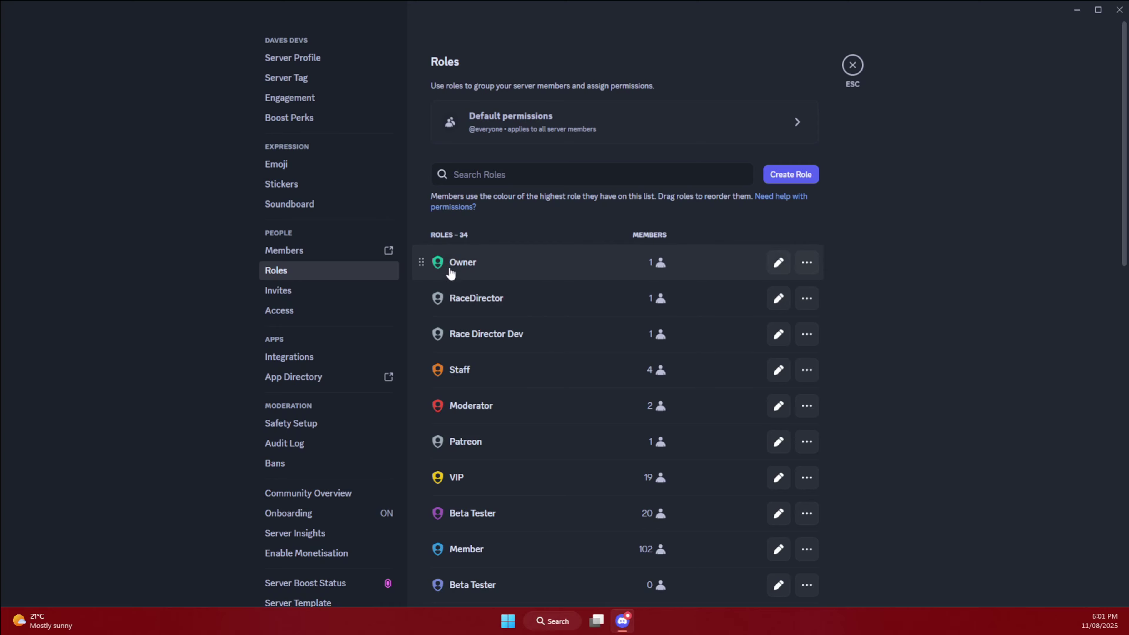
pyautogui.click(852, 66)
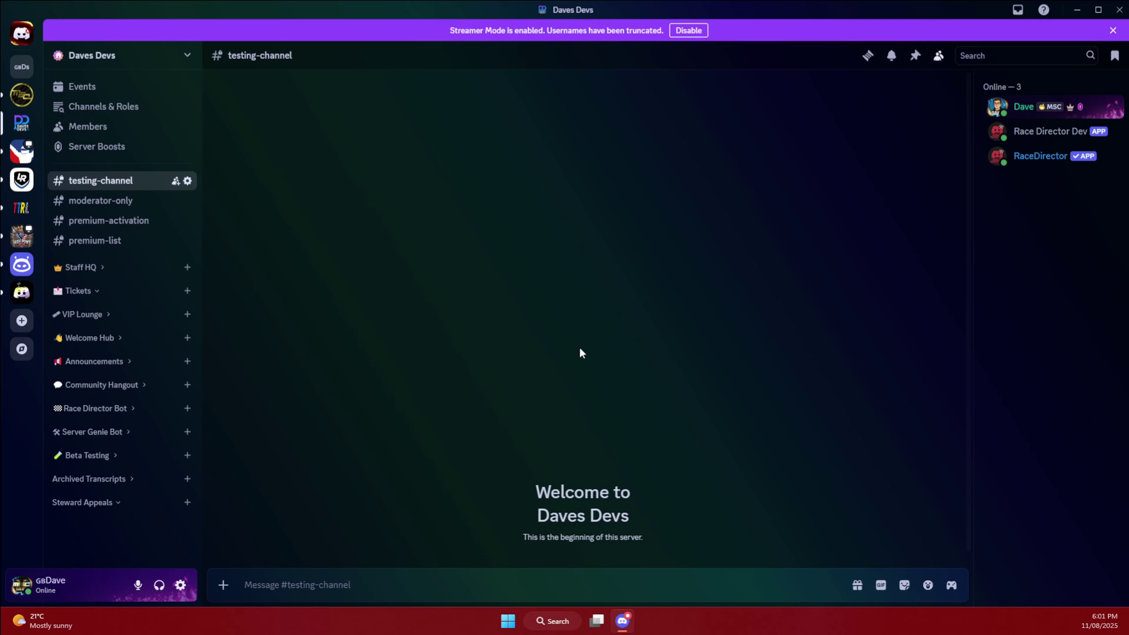
# Run RaceDirector's /start_check_in command in testing-channel.
pyautogui.write('/')
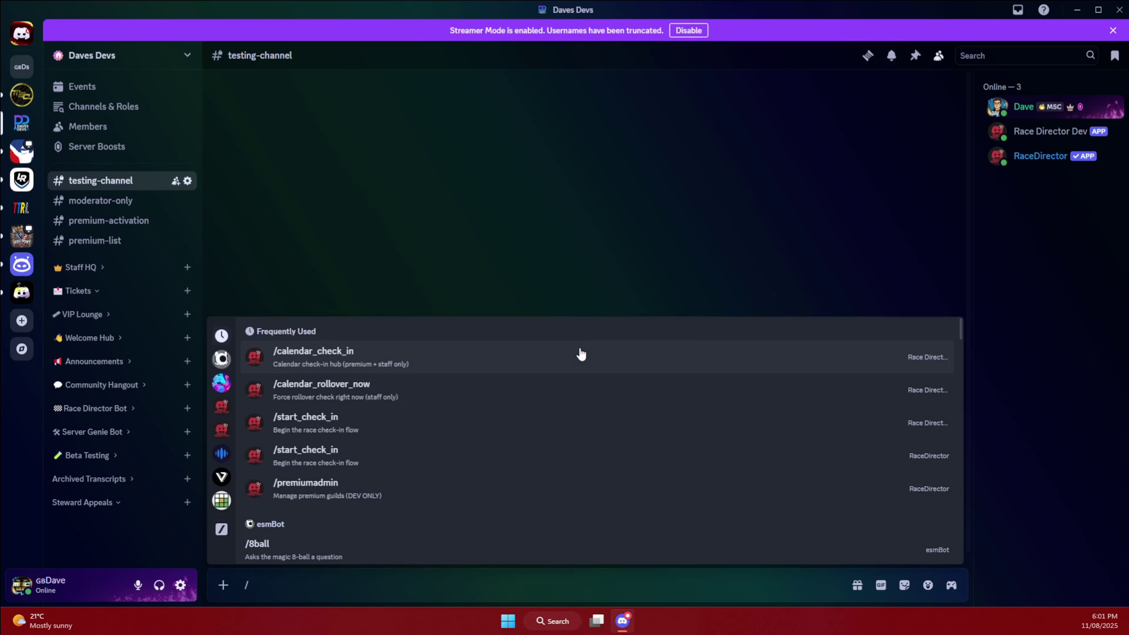
pyautogui.write('start')
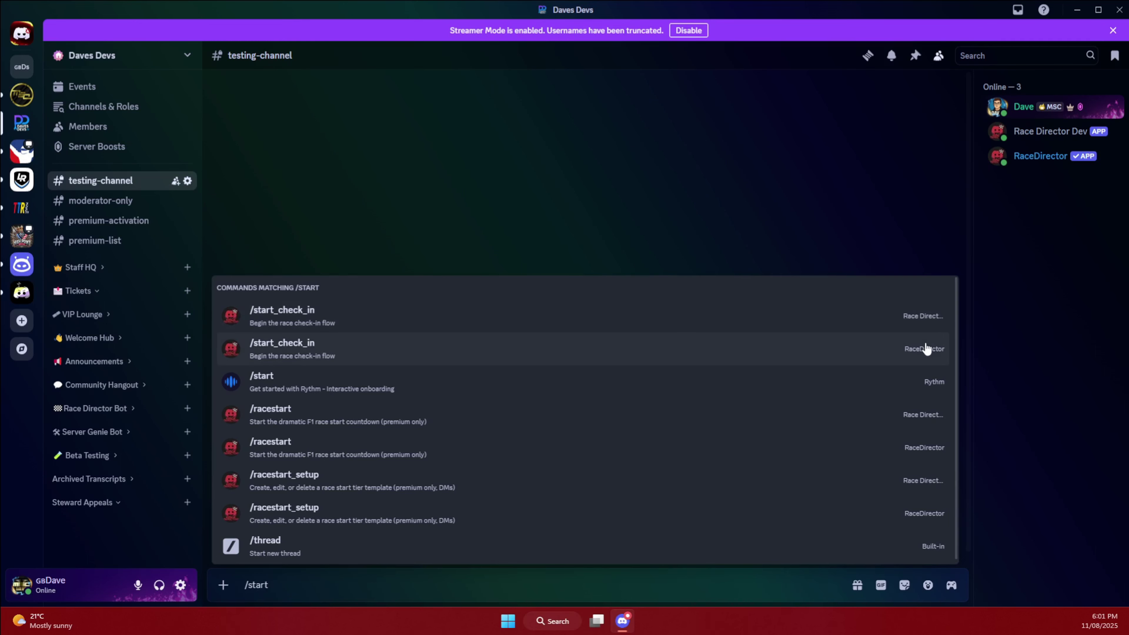
pyautogui.click(333, 351)
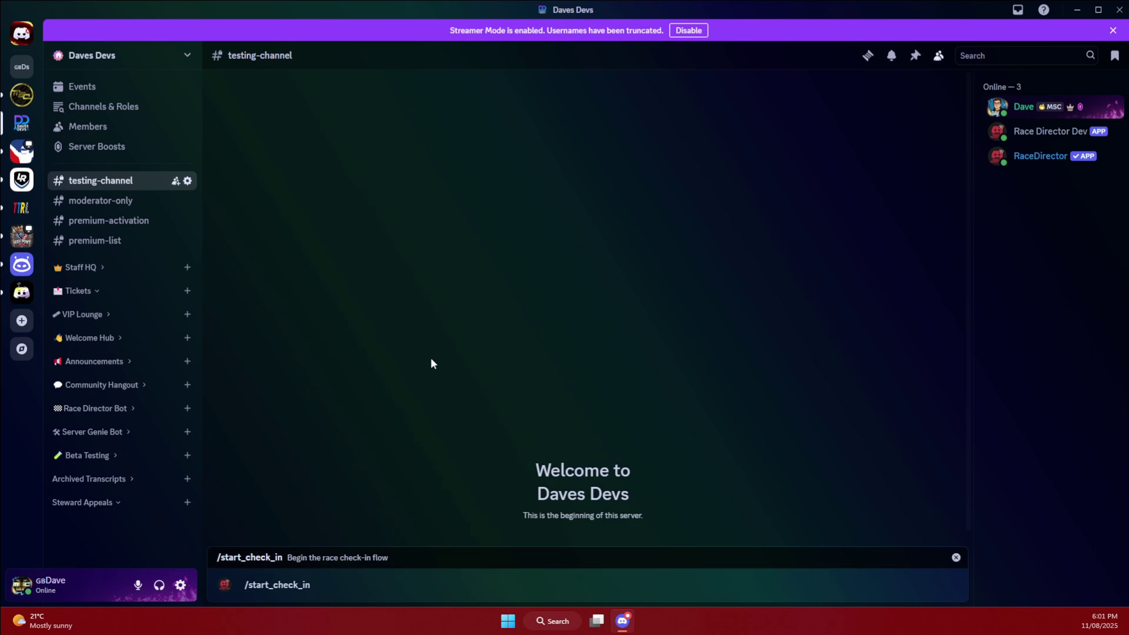
pyautogui.press('Return')
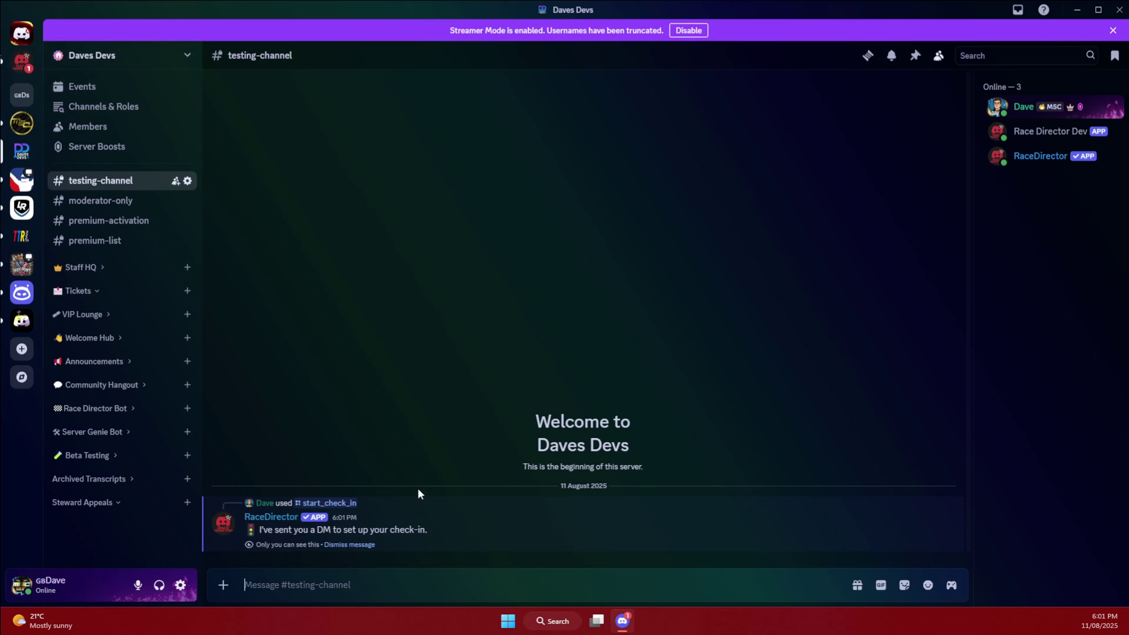
# Open RaceDirector's new direct message and set the check-in mode to Official.
pyautogui.click(19, 65)
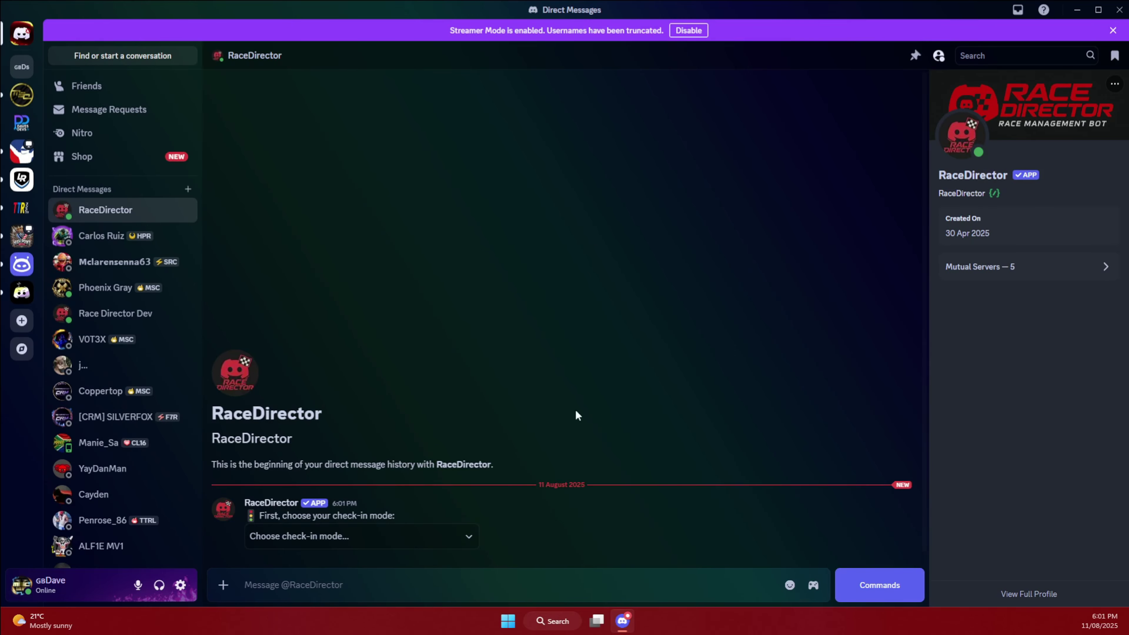
pyautogui.click(380, 541)
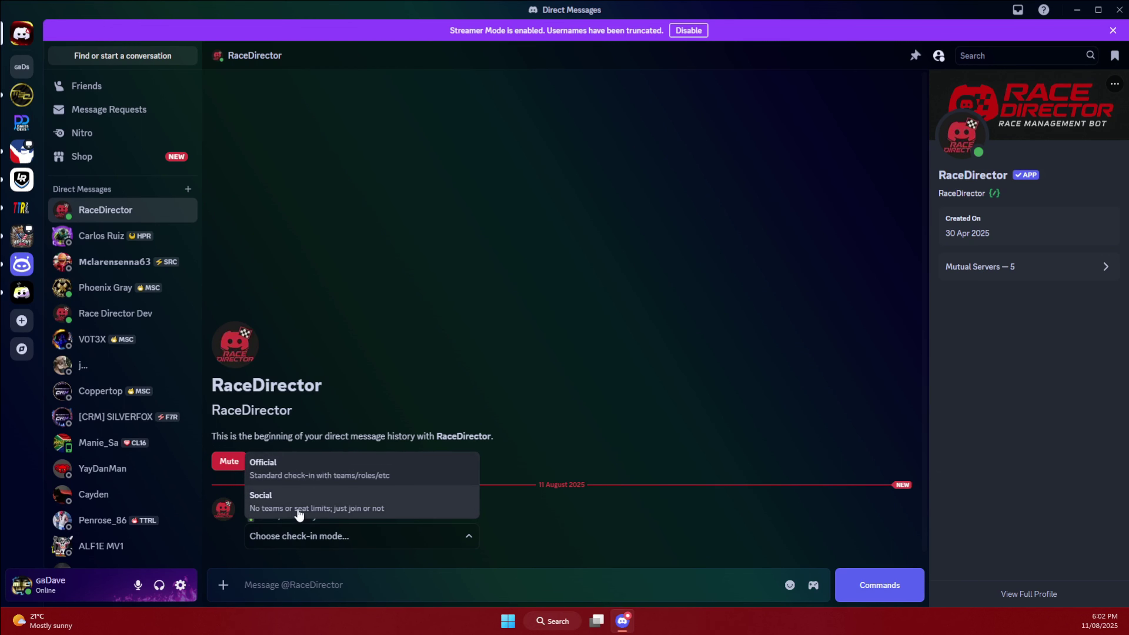
pyautogui.click(267, 470)
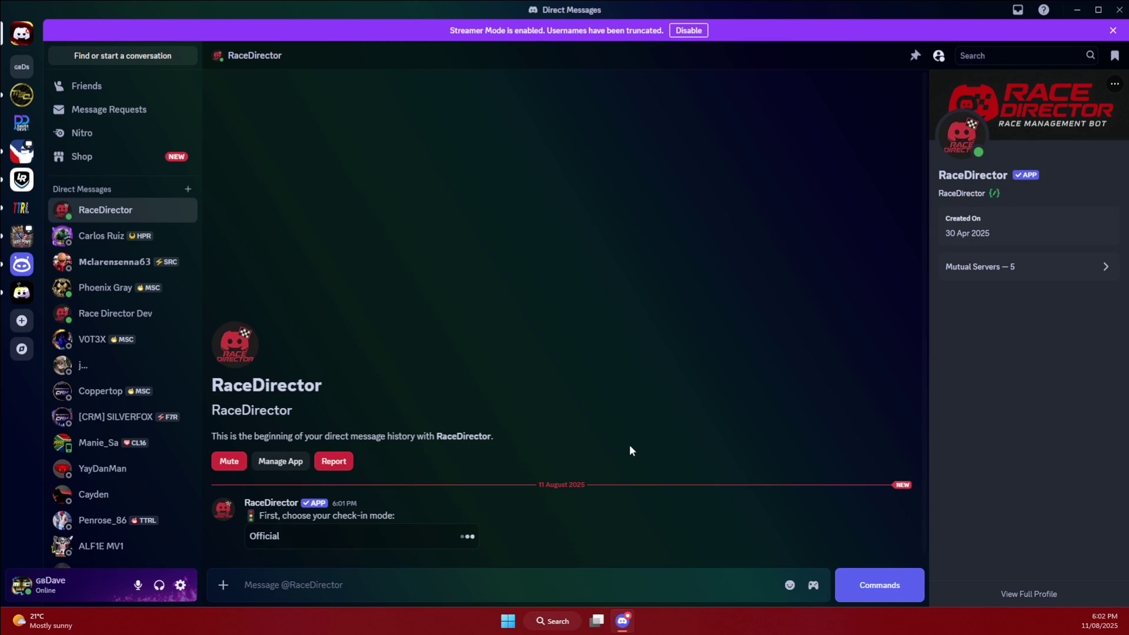
# Choose F1 2025 as the check-in's game and answer No to using custom cars/teams.
pyautogui.click(291, 536)
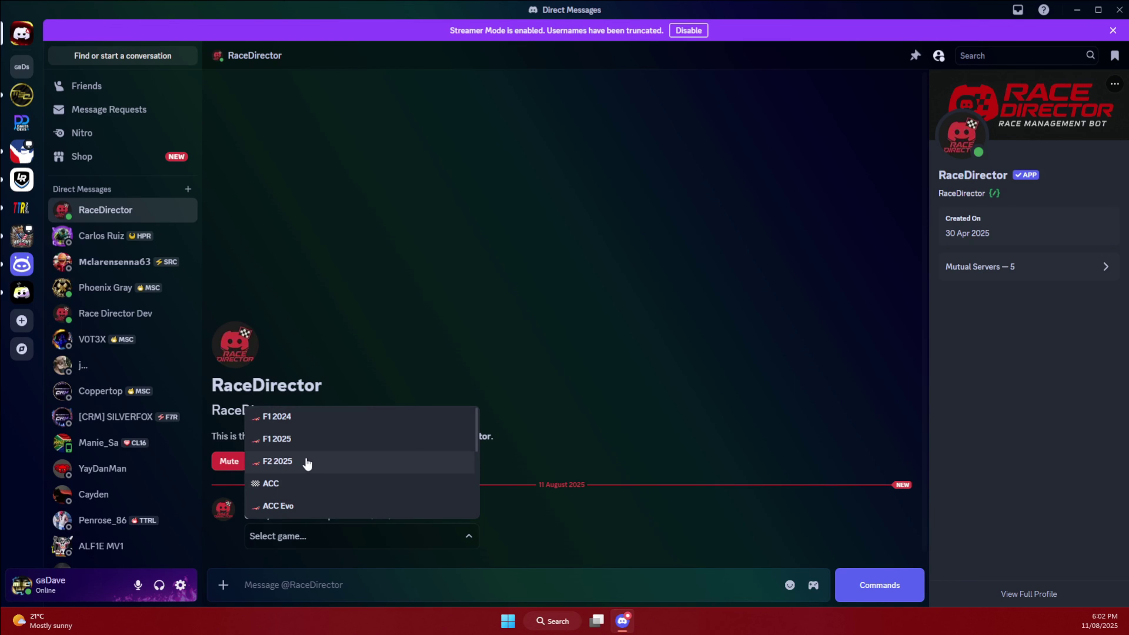
pyautogui.scroll(-3, 315, 433)
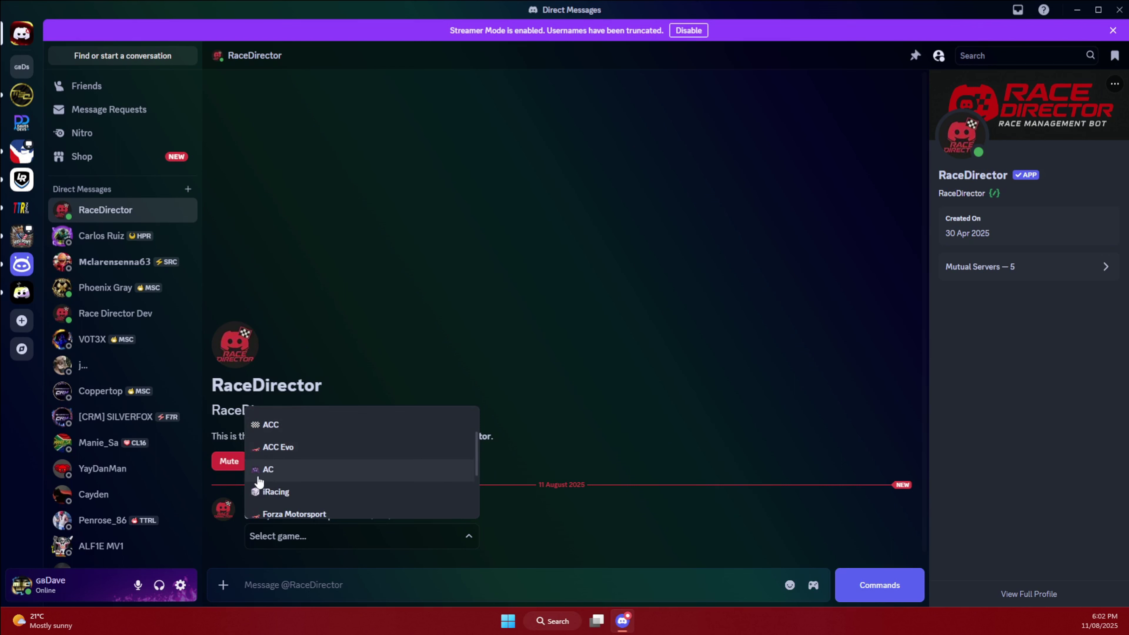
pyautogui.scroll(-1, 260, 488)
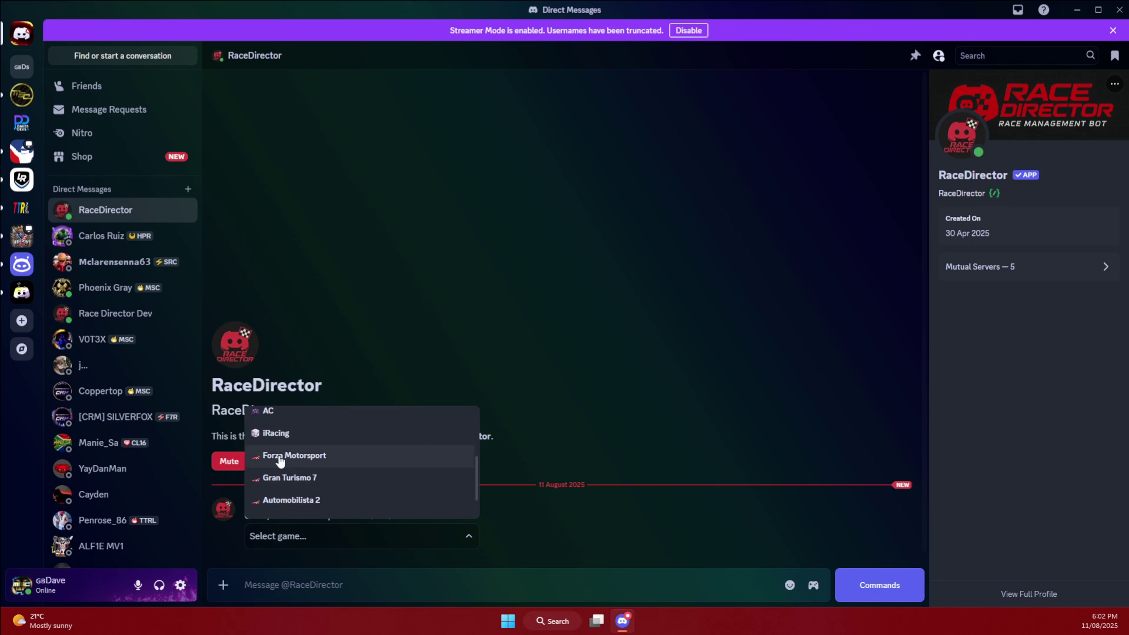
pyautogui.scroll(-1, 260, 468)
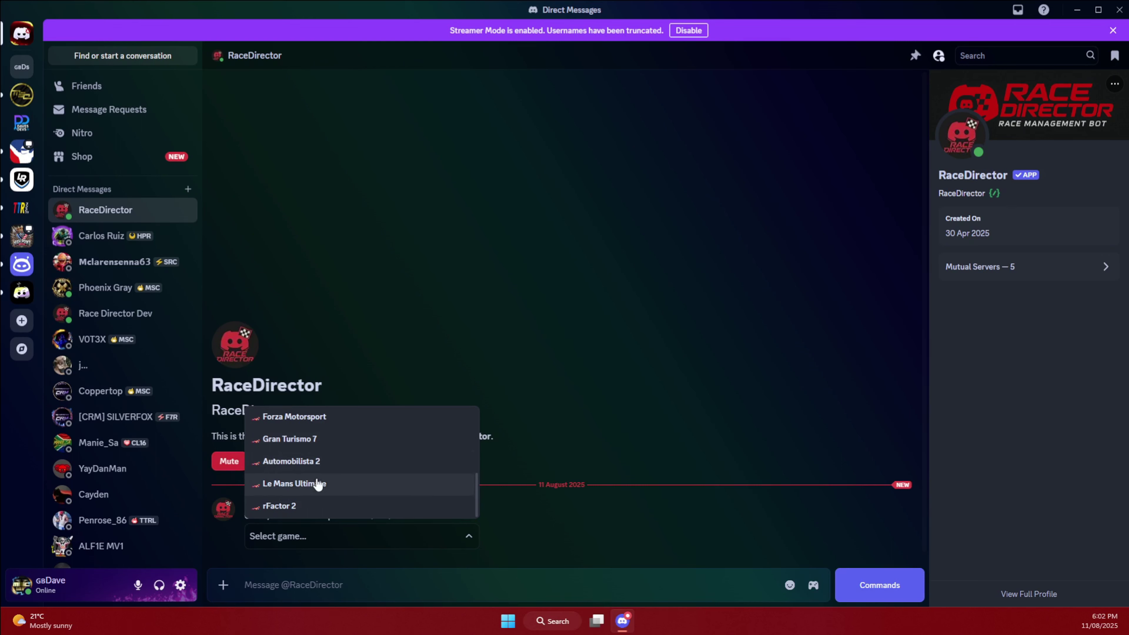
pyautogui.scroll(3, 312, 516)
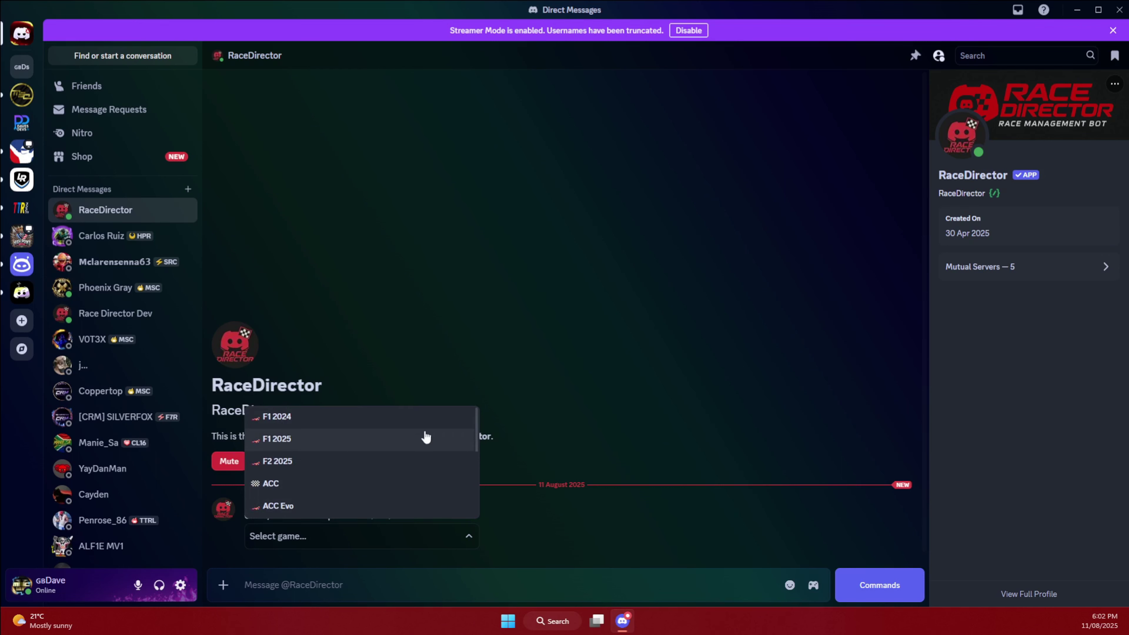
pyautogui.click(279, 438)
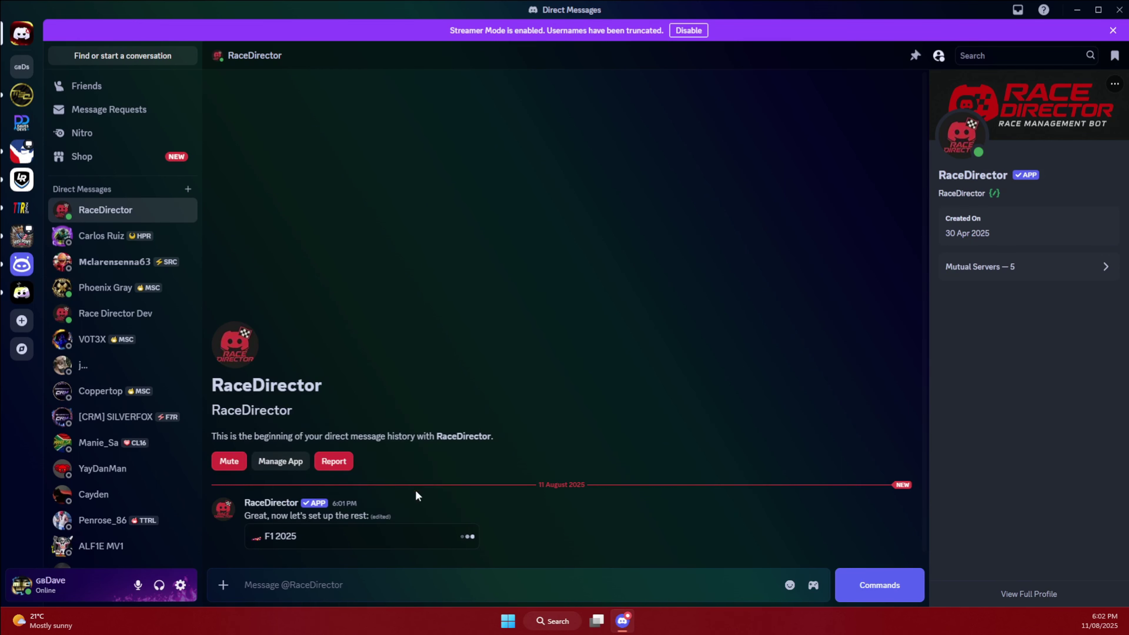
pyautogui.click(310, 543)
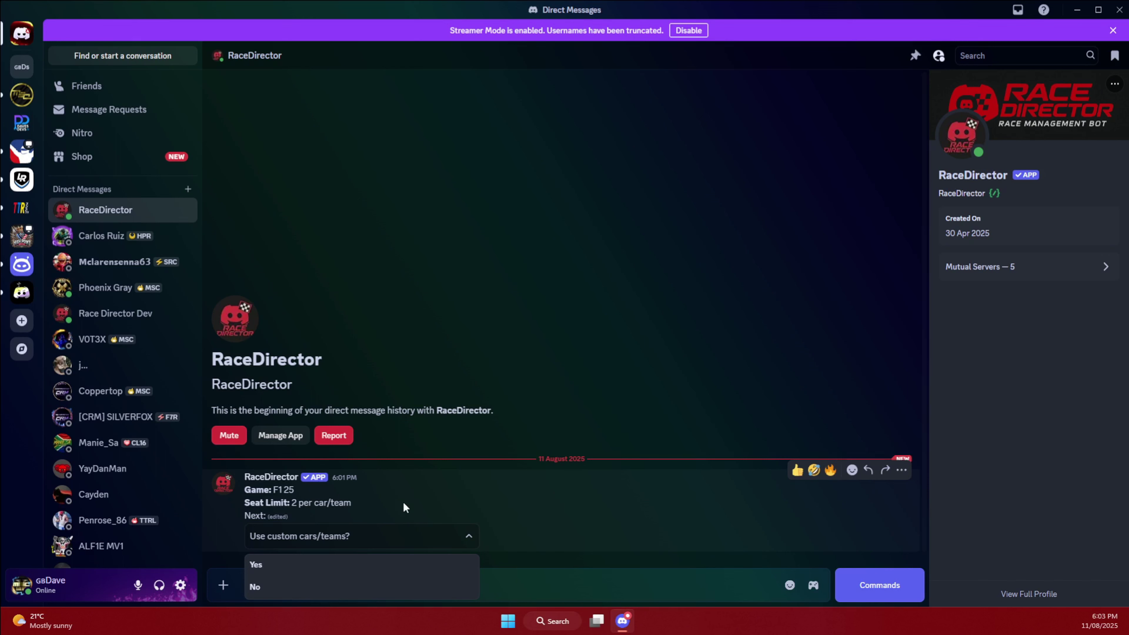
pyautogui.click(266, 594)
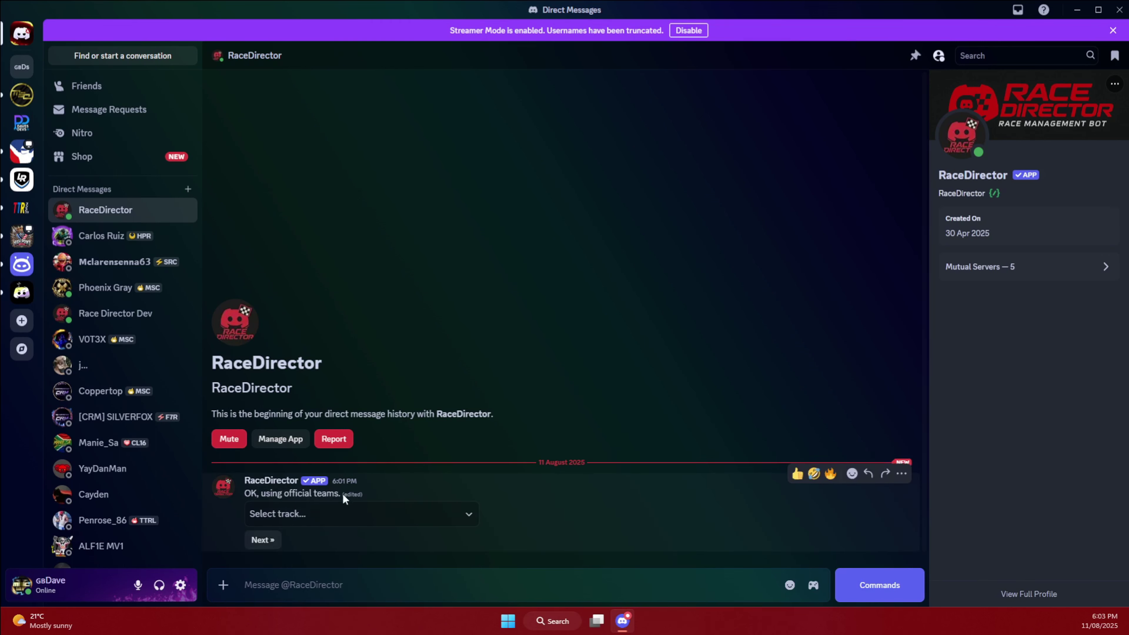
# Look through the first page of tracks offered for the check-in.
pyautogui.click(315, 513)
pyautogui.scroll(-10, 340, 432)
pyautogui.scroll(10, 340, 432)
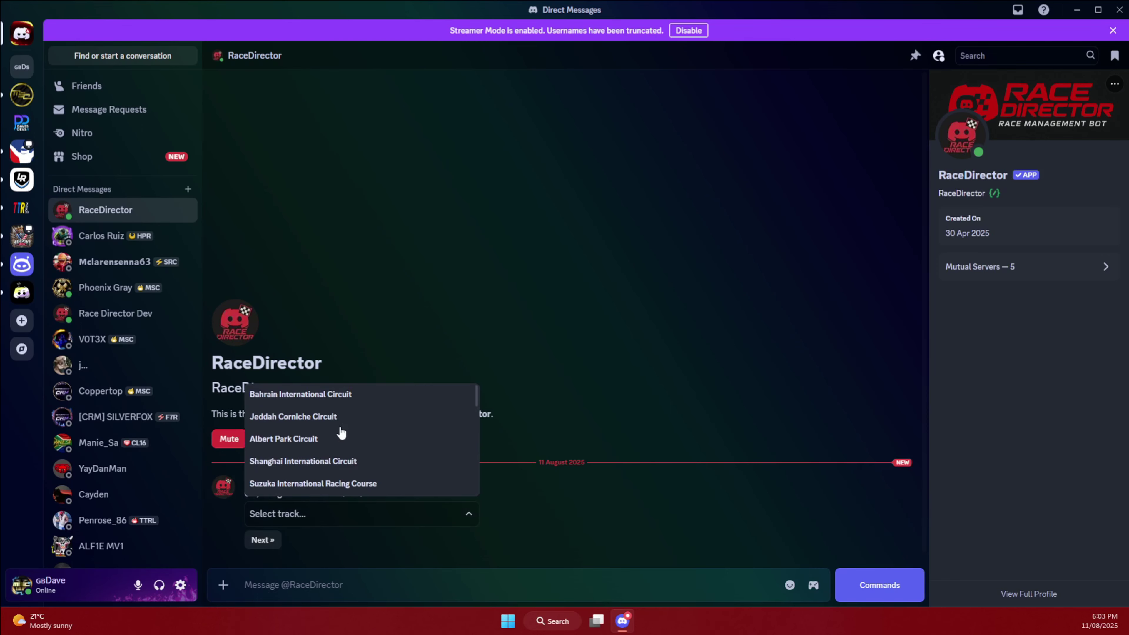
pyautogui.scroll(-10, 340, 431)
pyautogui.scroll(10, 351, 434)
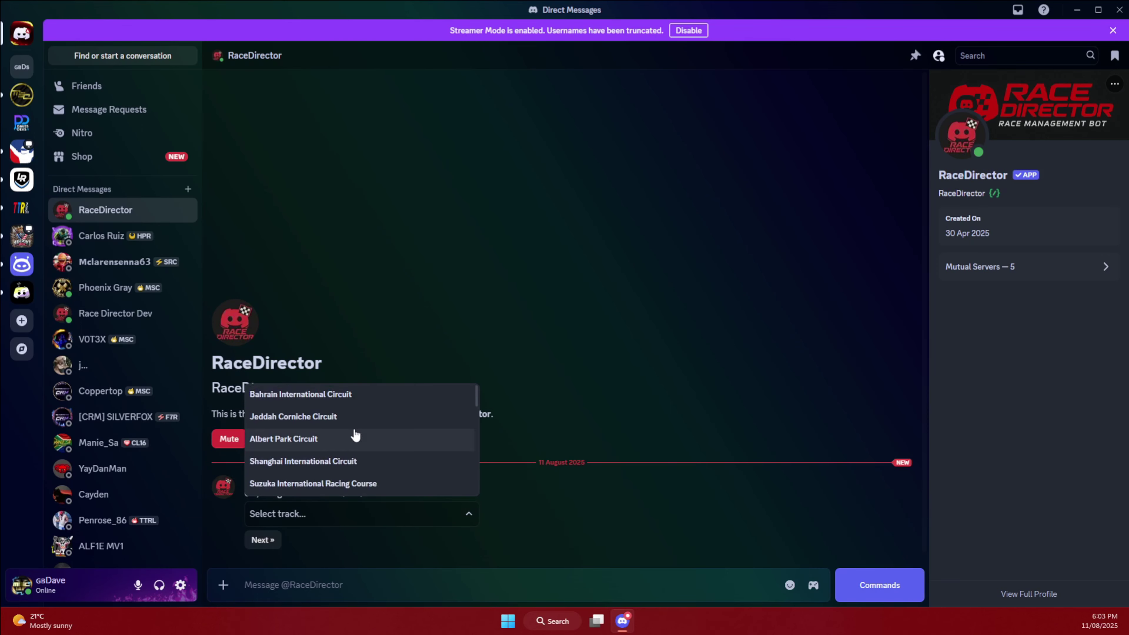
pyautogui.scroll(-4, 354, 433)
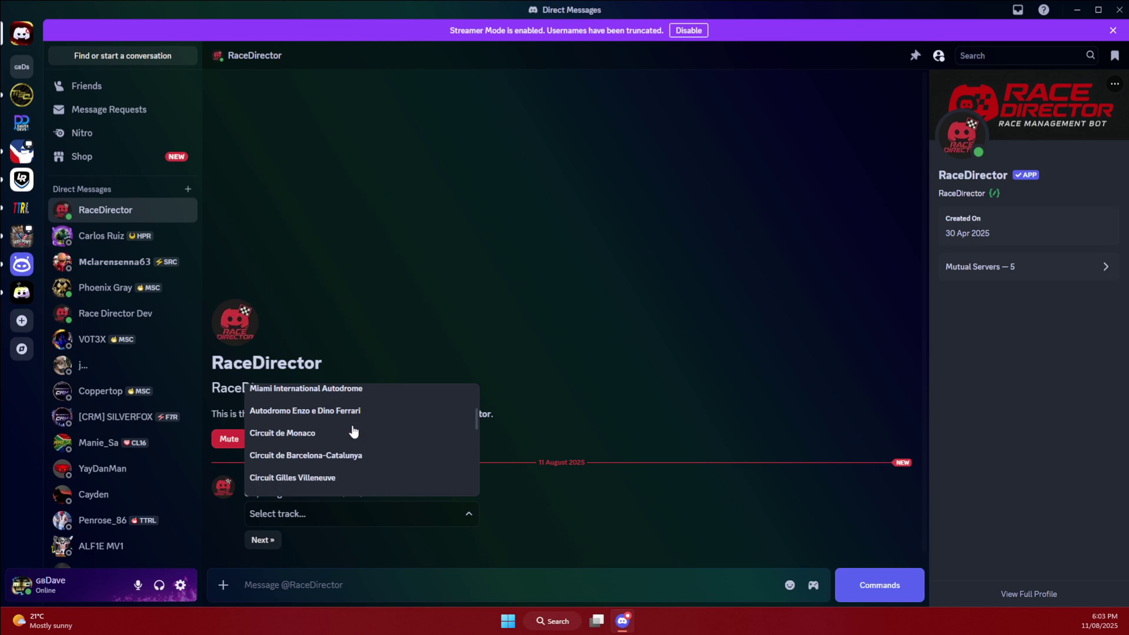
pyautogui.scroll(-3, 351, 432)
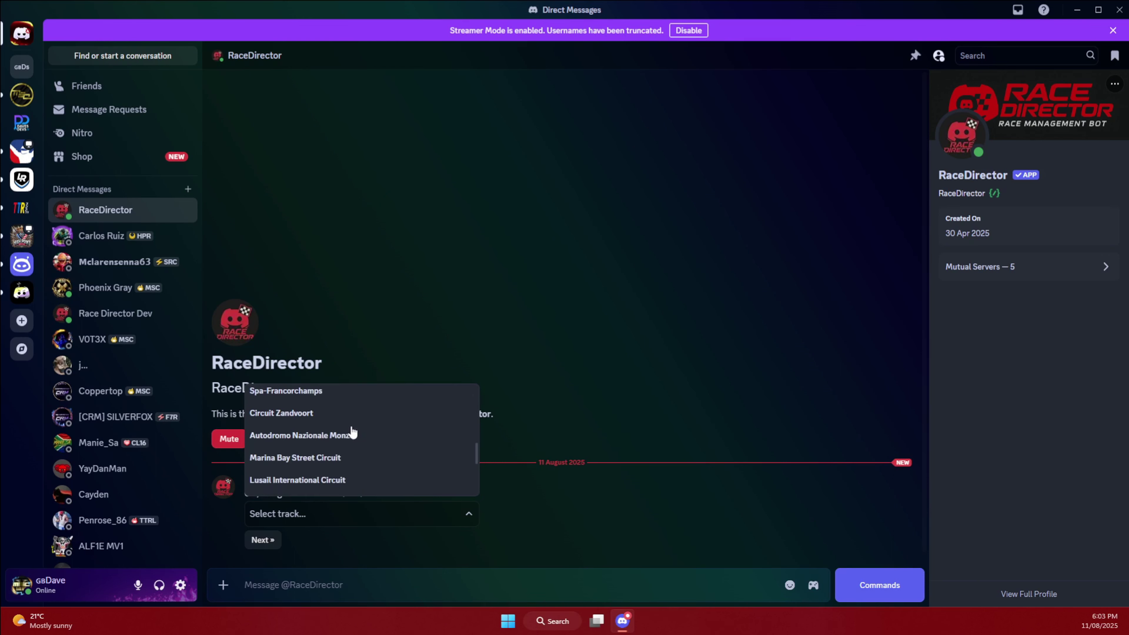
pyautogui.scroll(2, 351, 432)
pyautogui.scroll(-3, 340, 434)
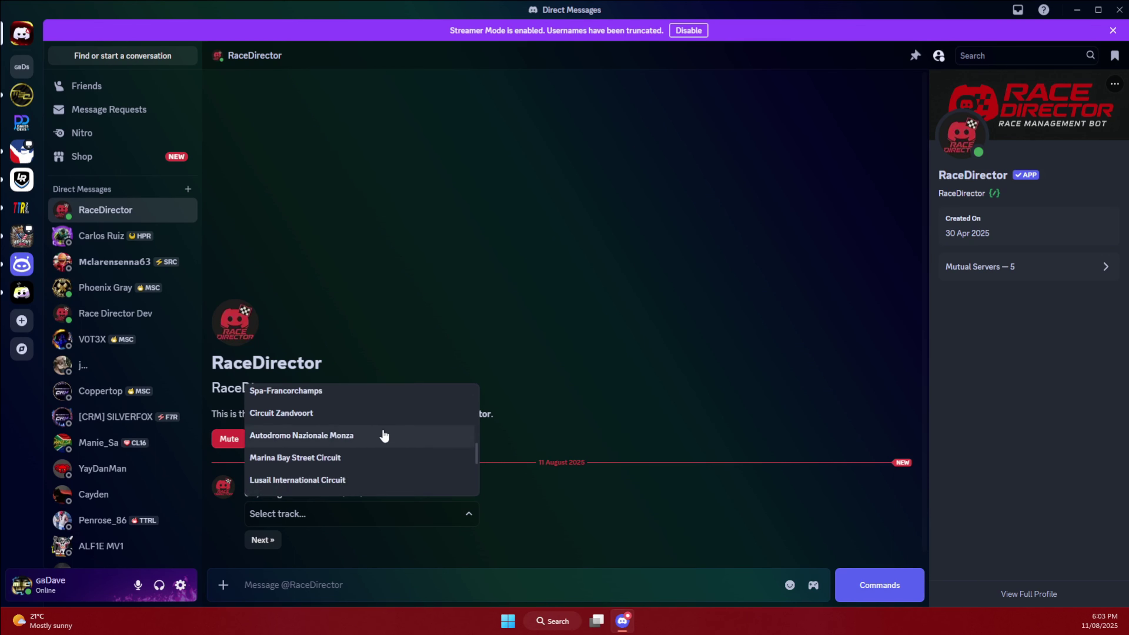
pyautogui.scroll(-3, 383, 434)
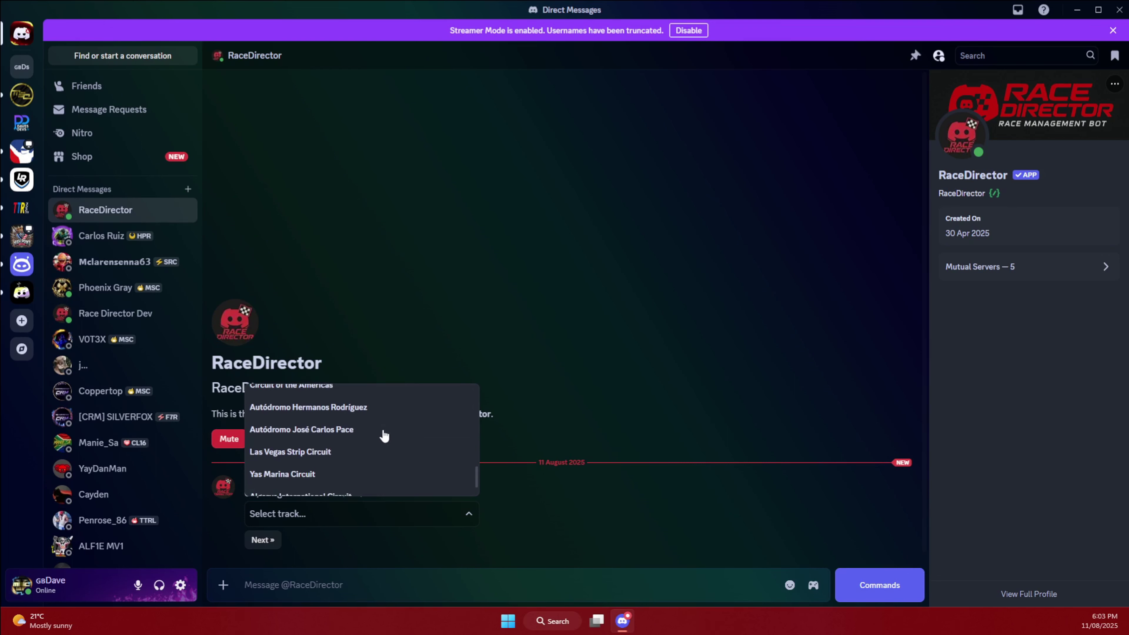
pyautogui.scroll(-1, 360, 449)
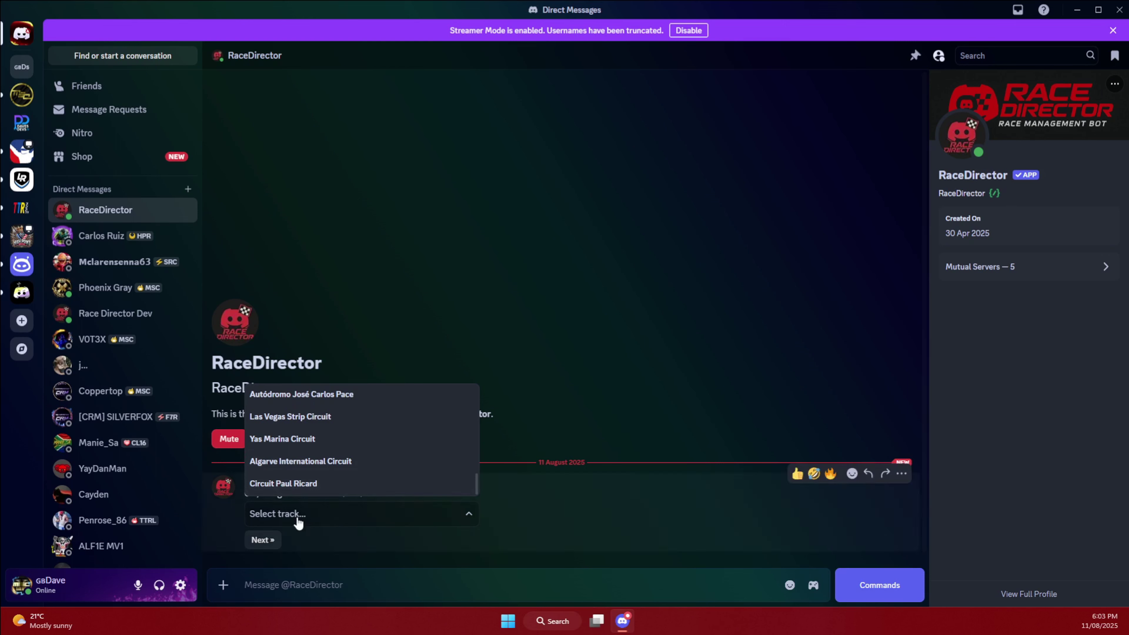
# Examine the second page of available tracks, including the reverse layouts.
pyautogui.click(263, 539)
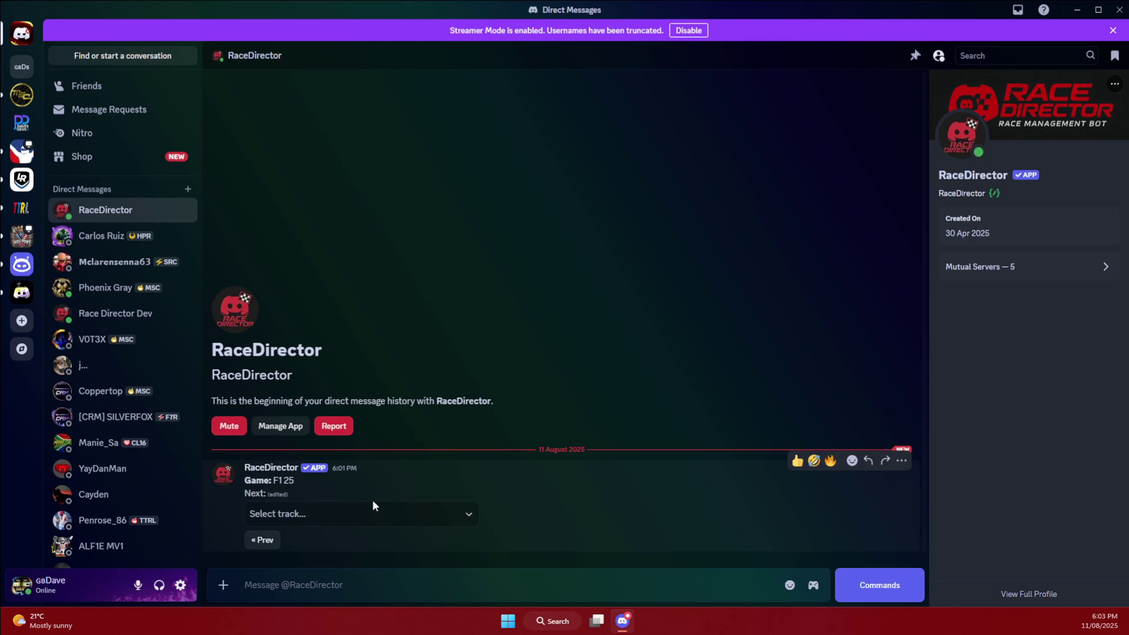
pyautogui.click(332, 516)
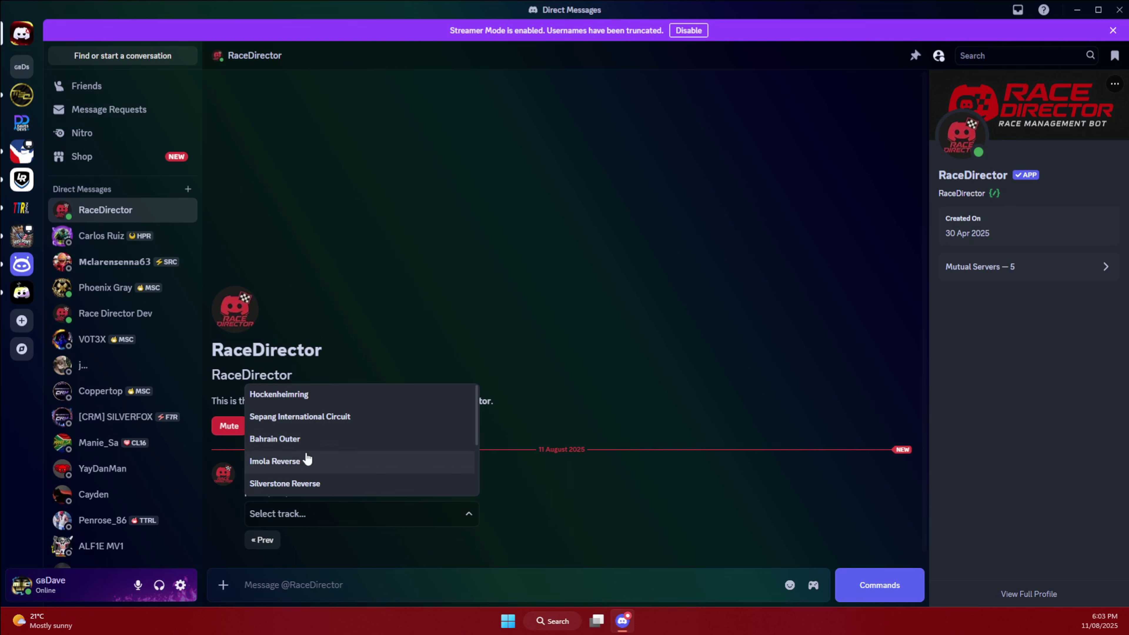
pyautogui.scroll(-1, 331, 462)
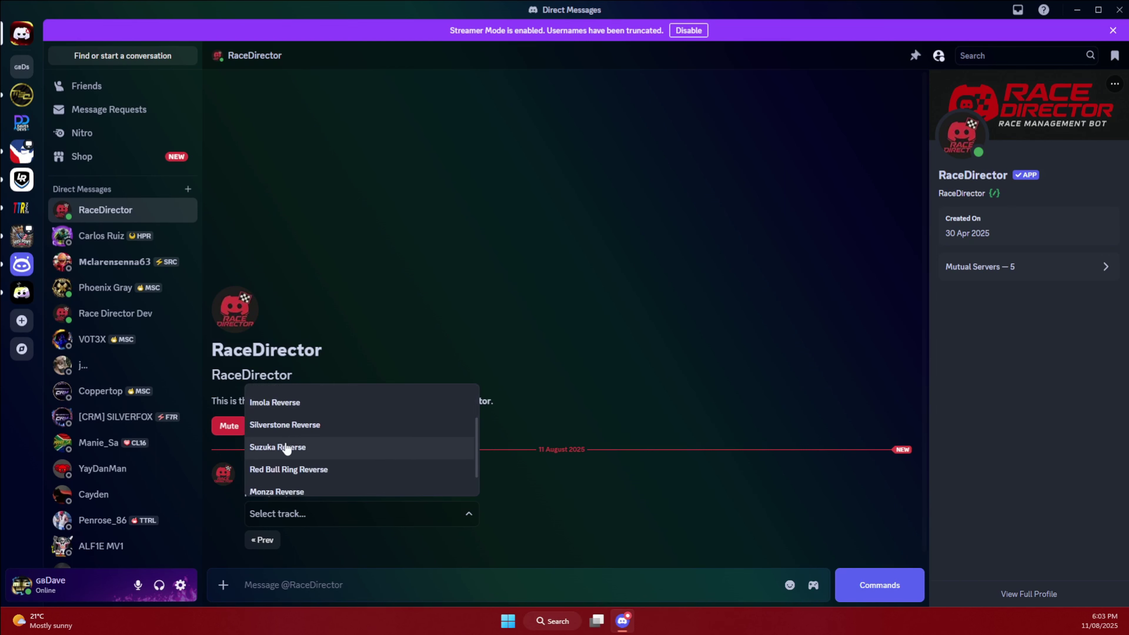
pyautogui.scroll(-1, 311, 446)
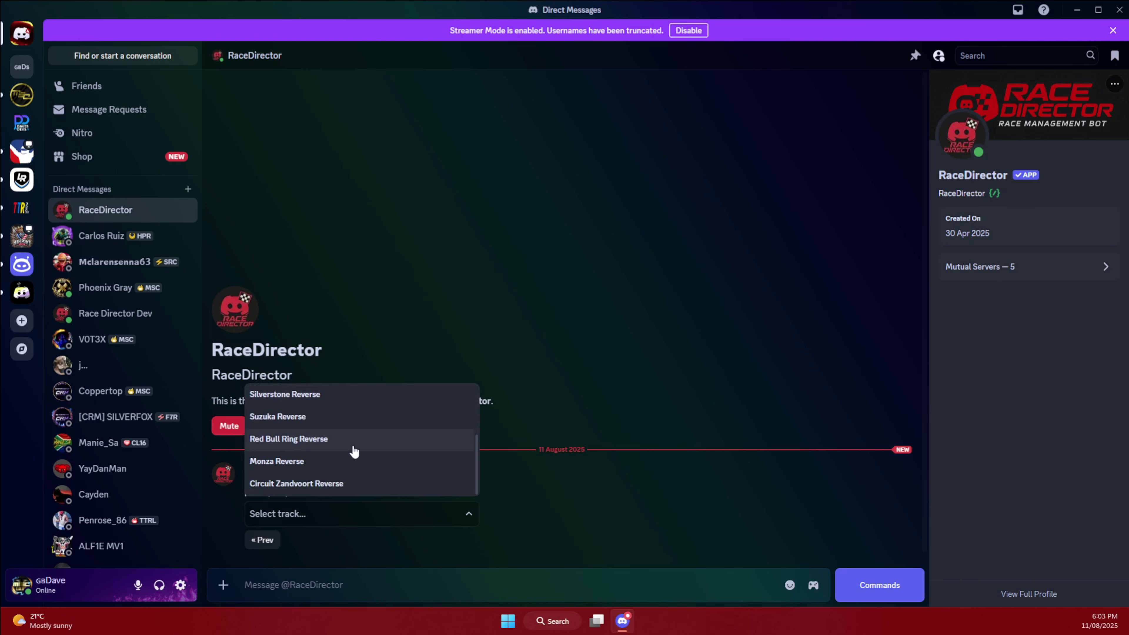
pyautogui.scroll(2, 356, 489)
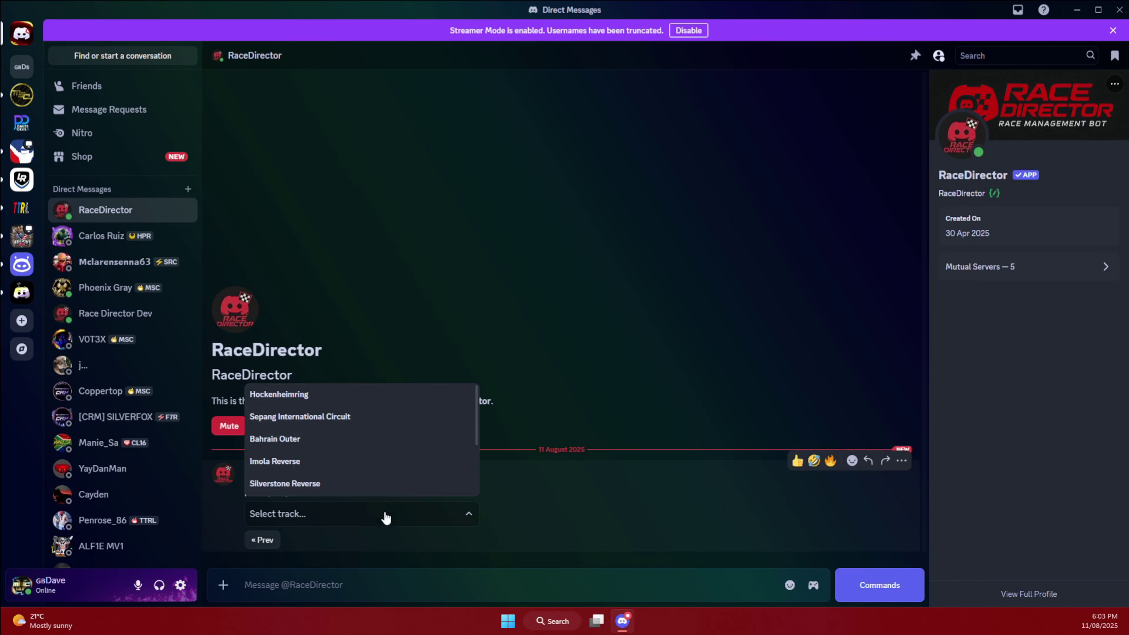
# Return to the first page of tracks and select Bahrain International Circuit.
pyautogui.click(259, 540)
pyautogui.click(327, 514)
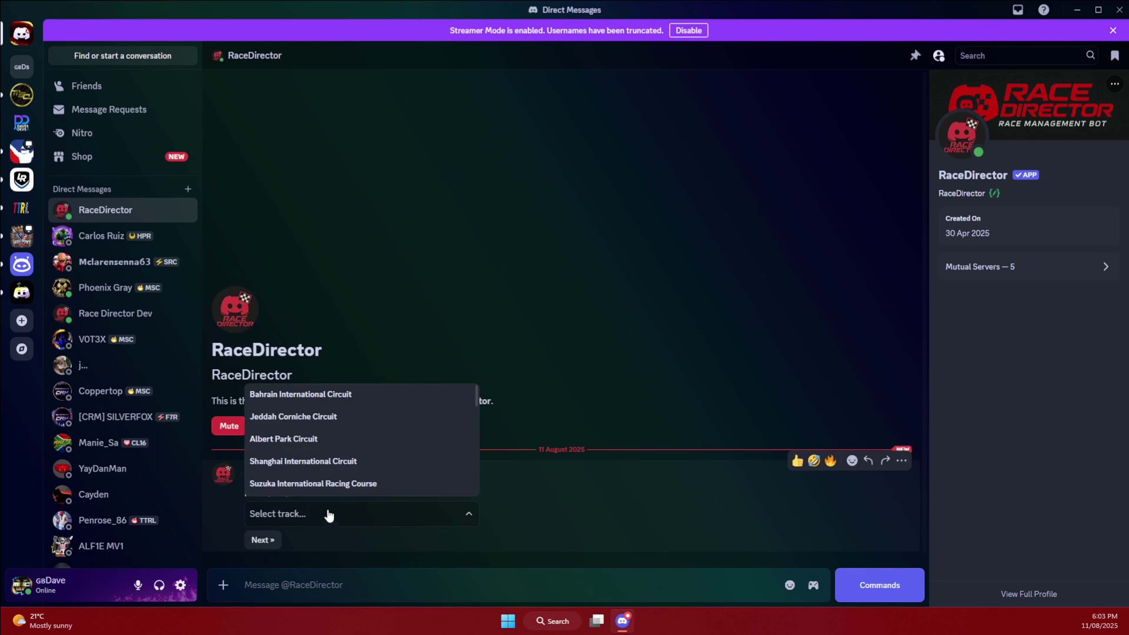
pyautogui.click(330, 399)
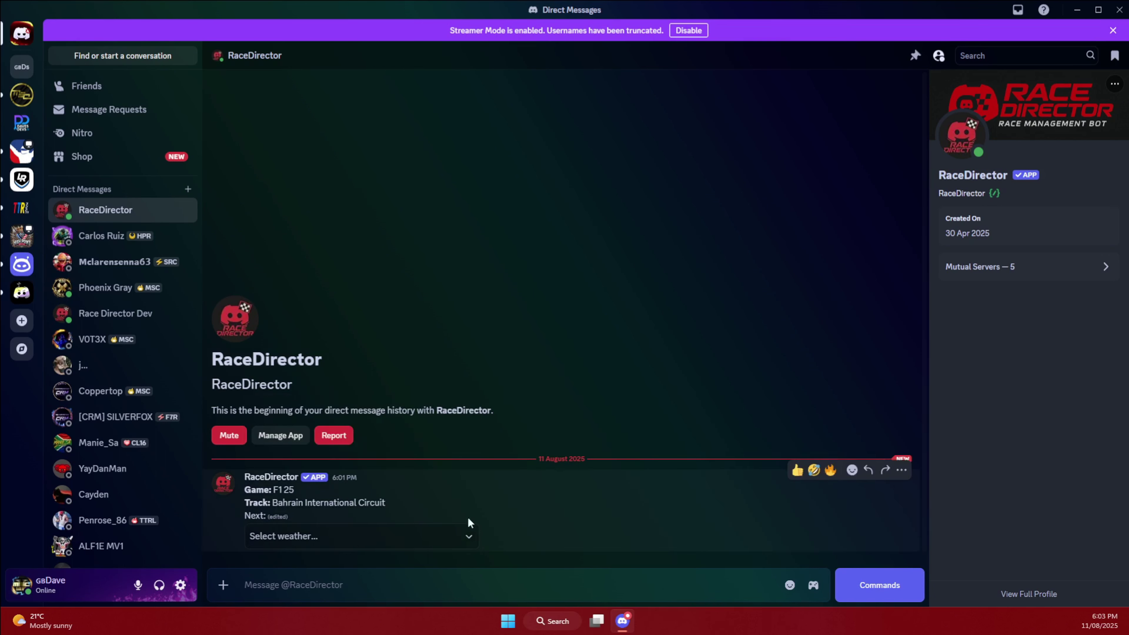
# Review the weather options for the check-in and choose Dynamic.
pyautogui.click(353, 538)
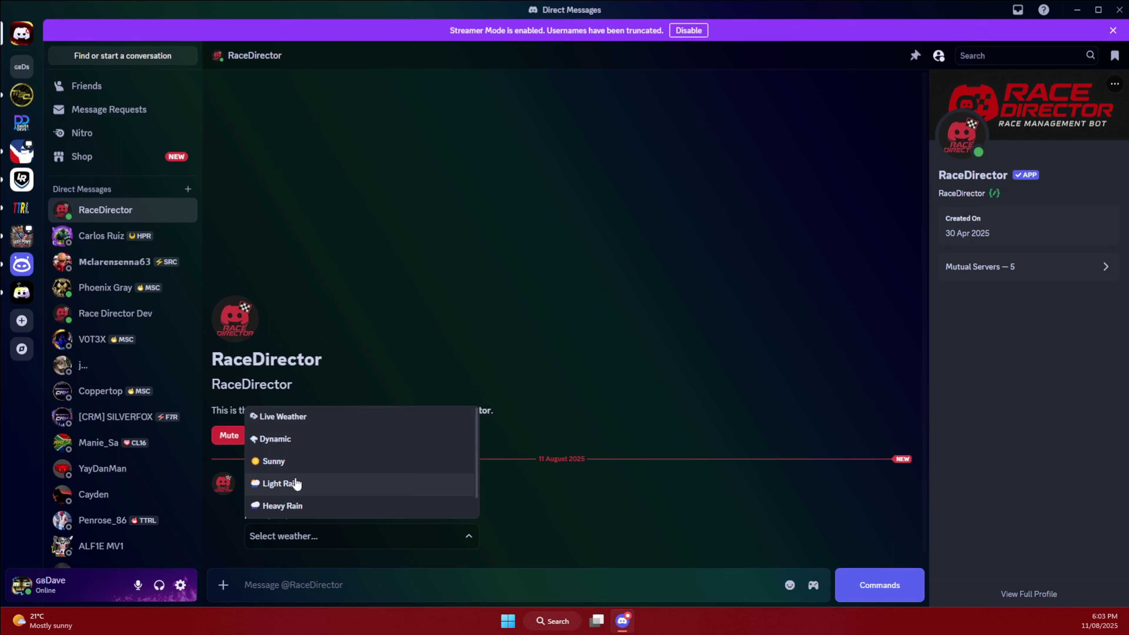
pyautogui.scroll(-1, 322, 504)
pyautogui.scroll(1, 327, 489)
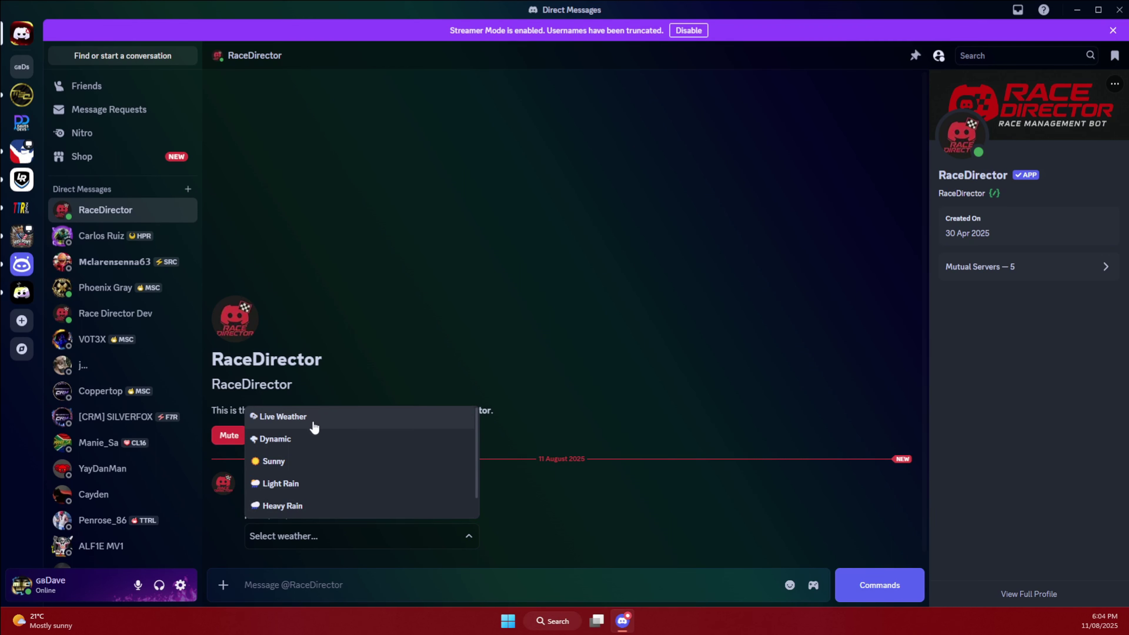
pyautogui.click(285, 445)
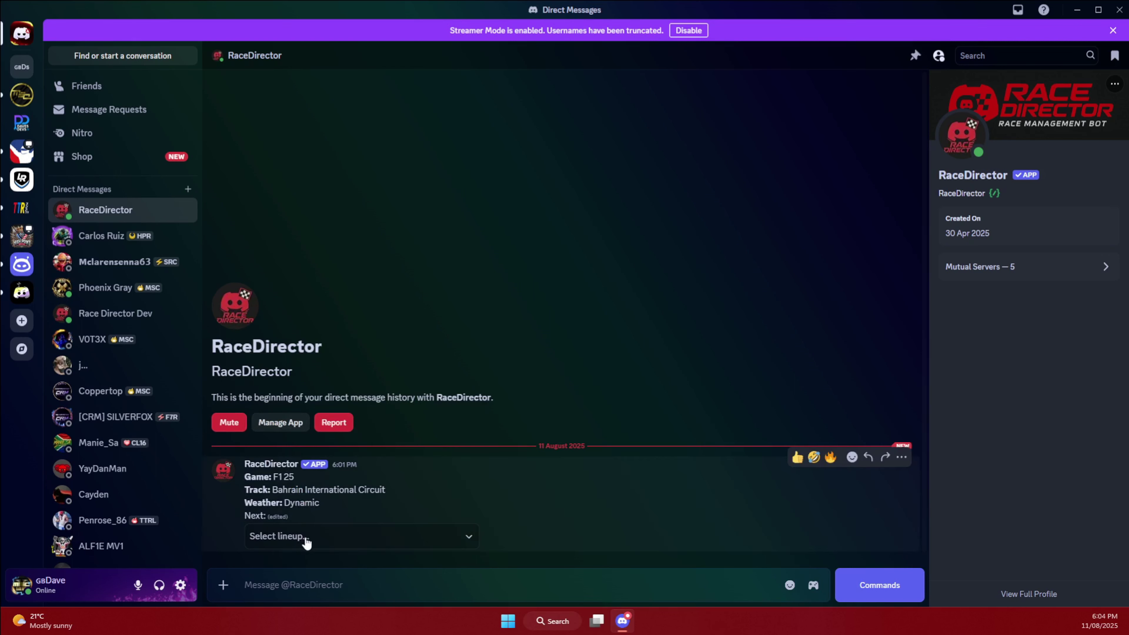
# Select the Podium Division lineup and set the check-in's ping interval to 24 hours.
pyautogui.click(344, 537)
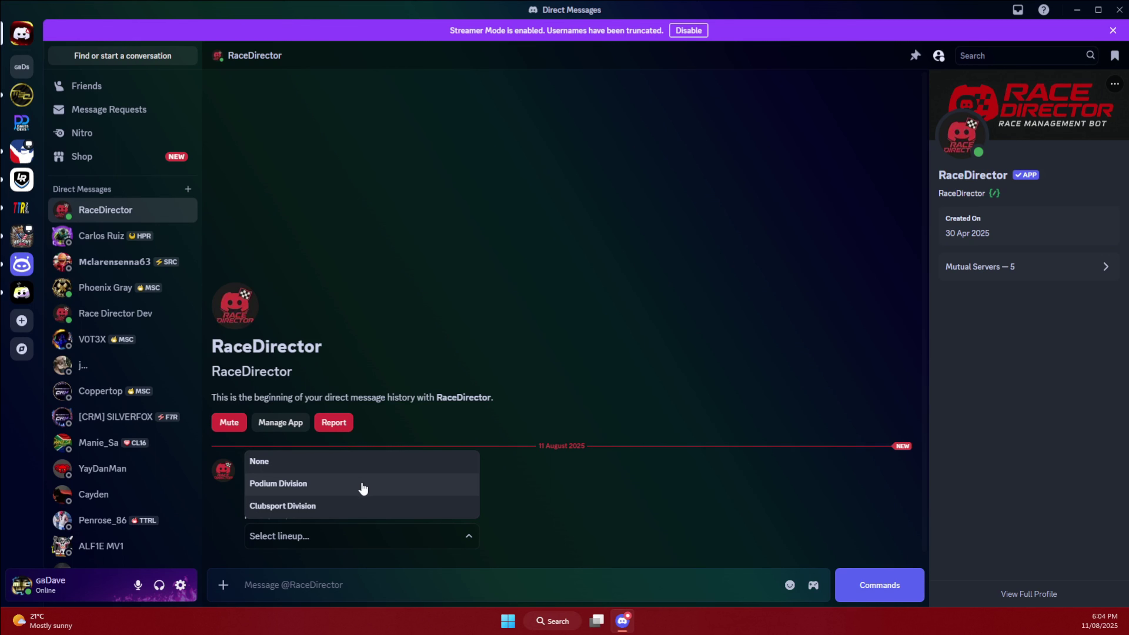
pyautogui.click(299, 487)
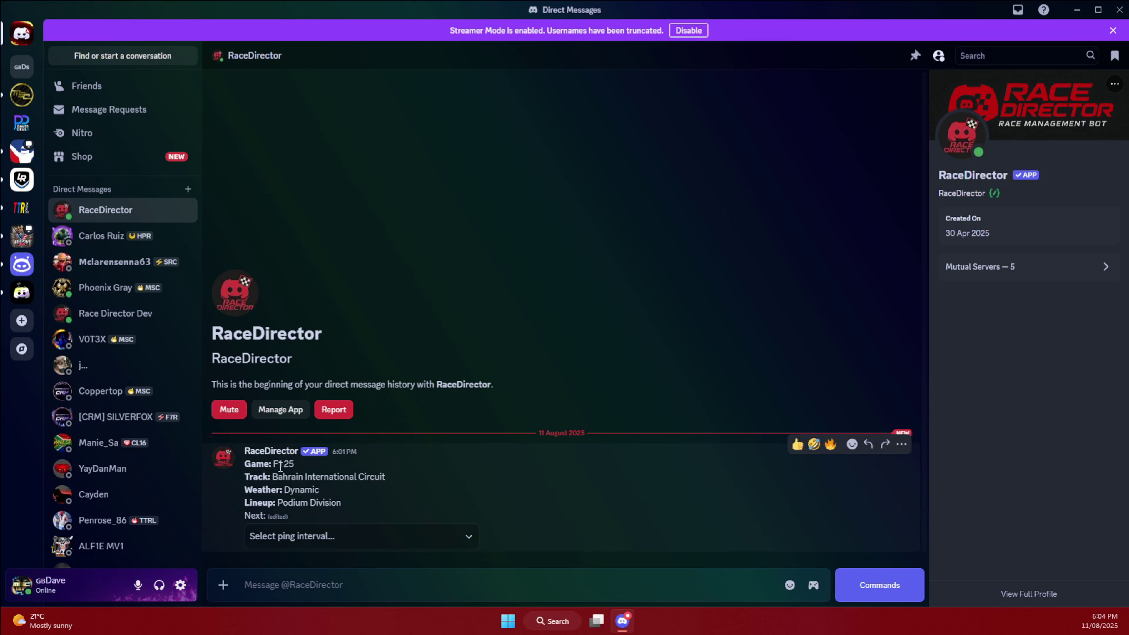
pyautogui.click(315, 537)
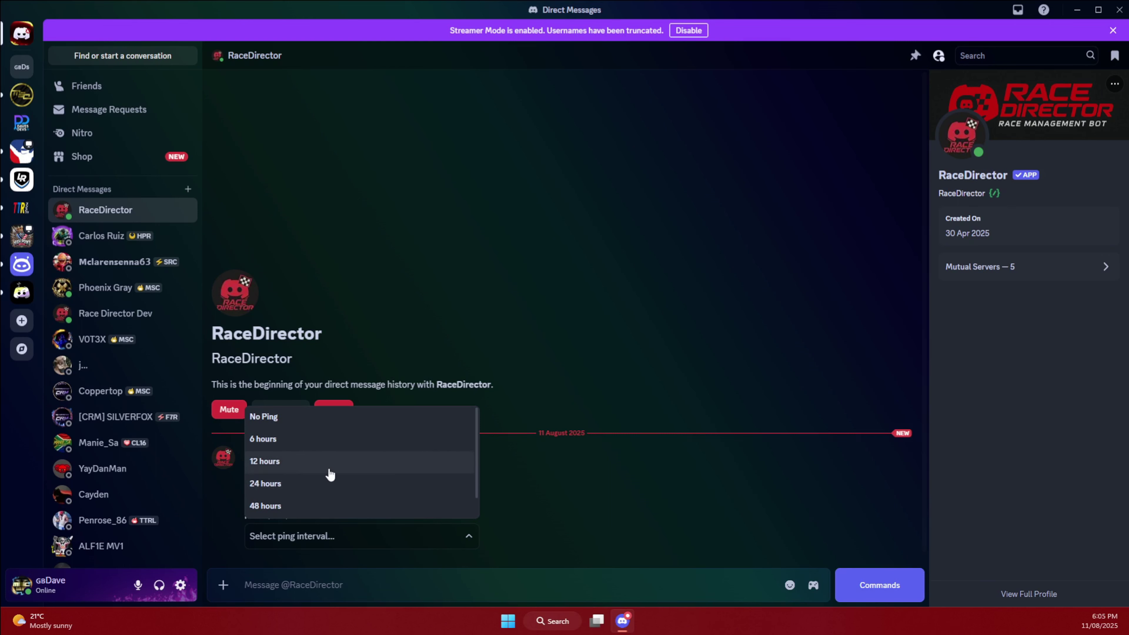
pyautogui.scroll(-1, 330, 475)
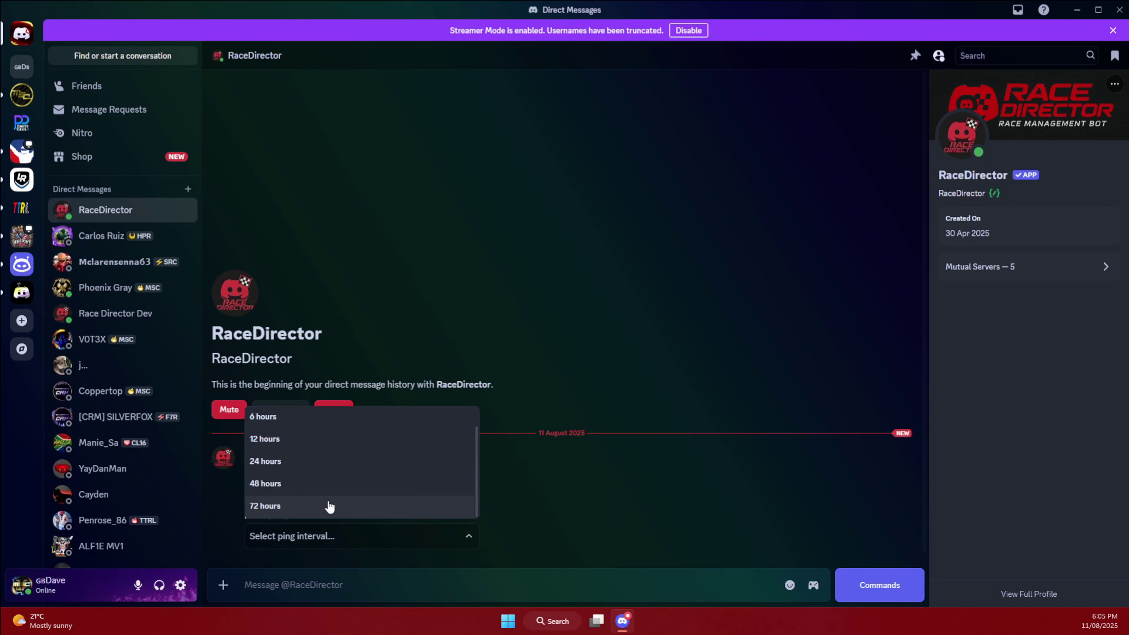
pyautogui.scroll(1, 360, 507)
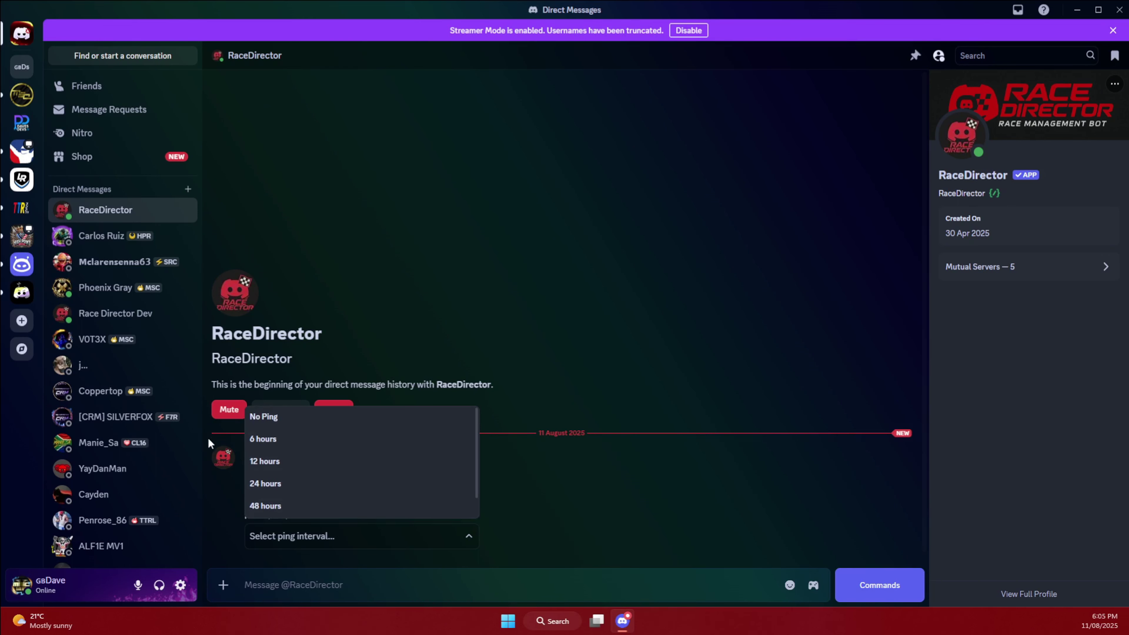
pyautogui.click(302, 486)
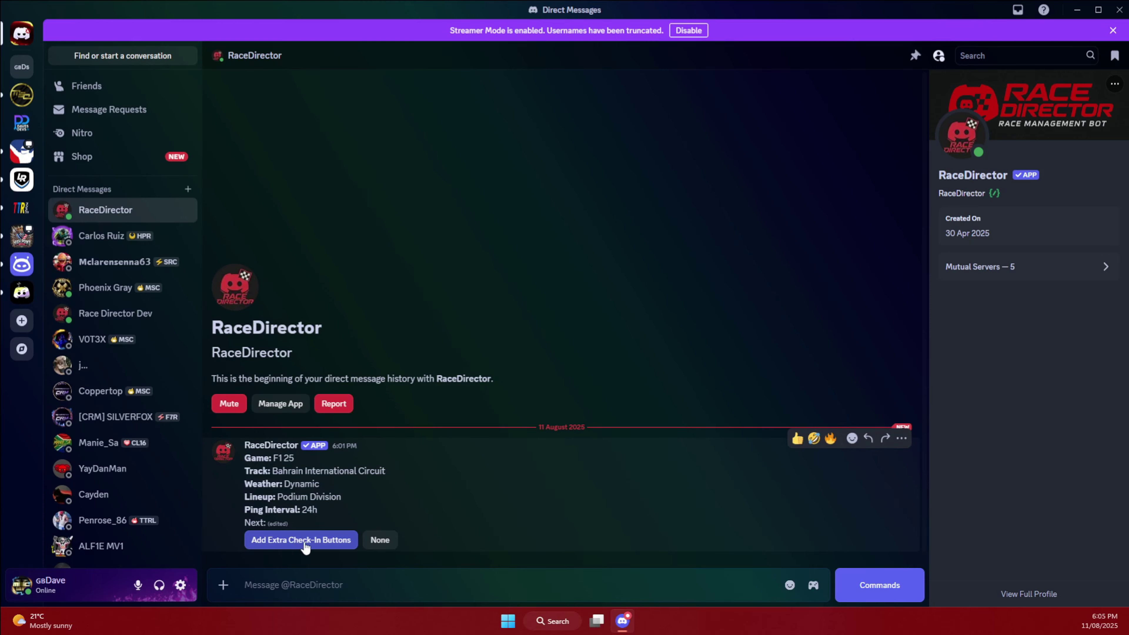
# Add three extra check-in buttons named Race Control, Comms and Steward, and submit them.
pyautogui.click(305, 539)
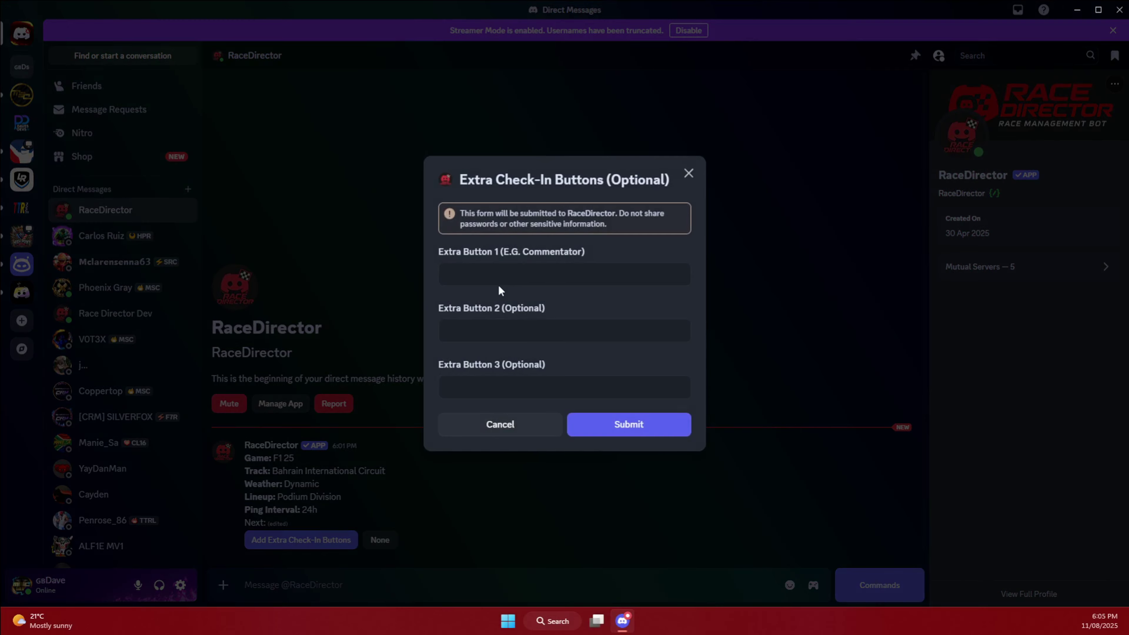
pyautogui.click(516, 279)
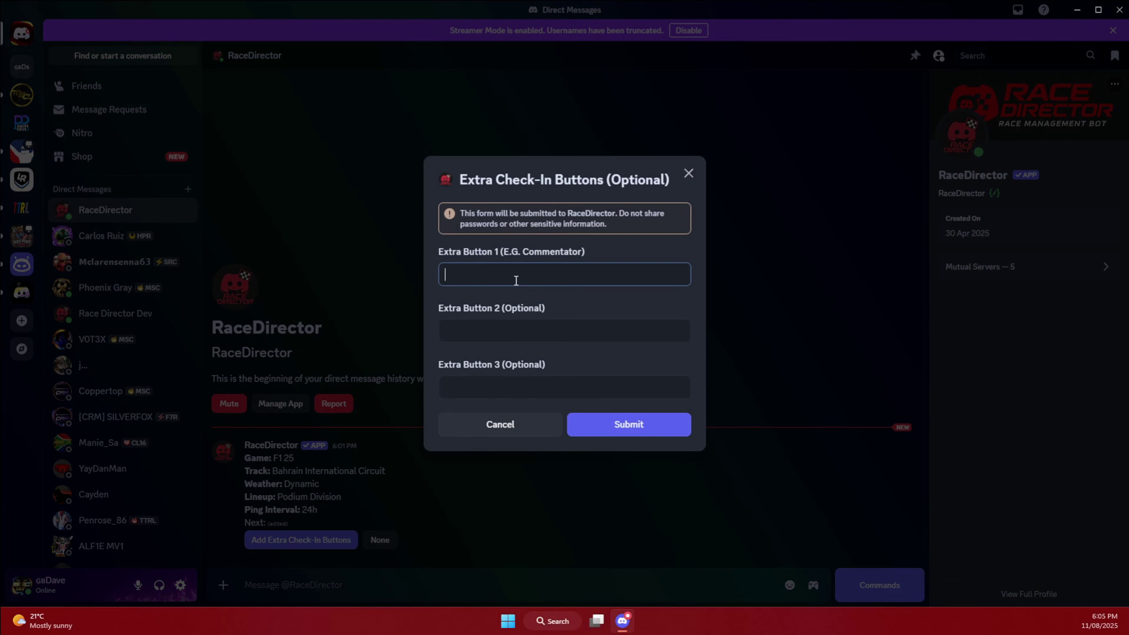
pyautogui.write('Race Control')
pyautogui.press('Tab')
pyautogui.write('C')
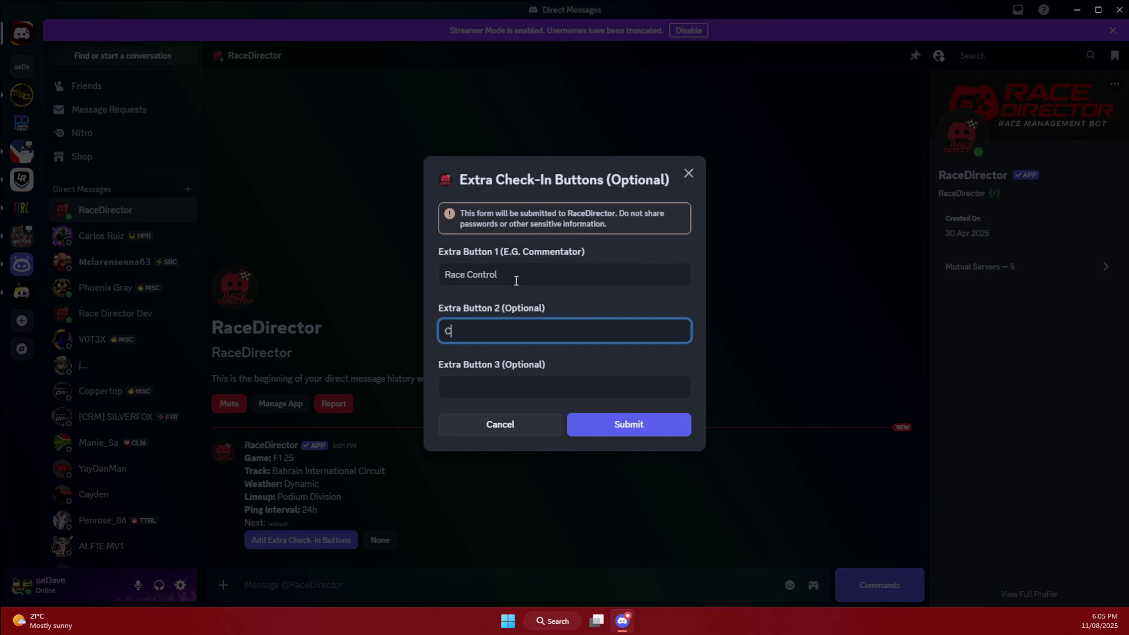
pyautogui.write('omms')
pyautogui.press('Tab')
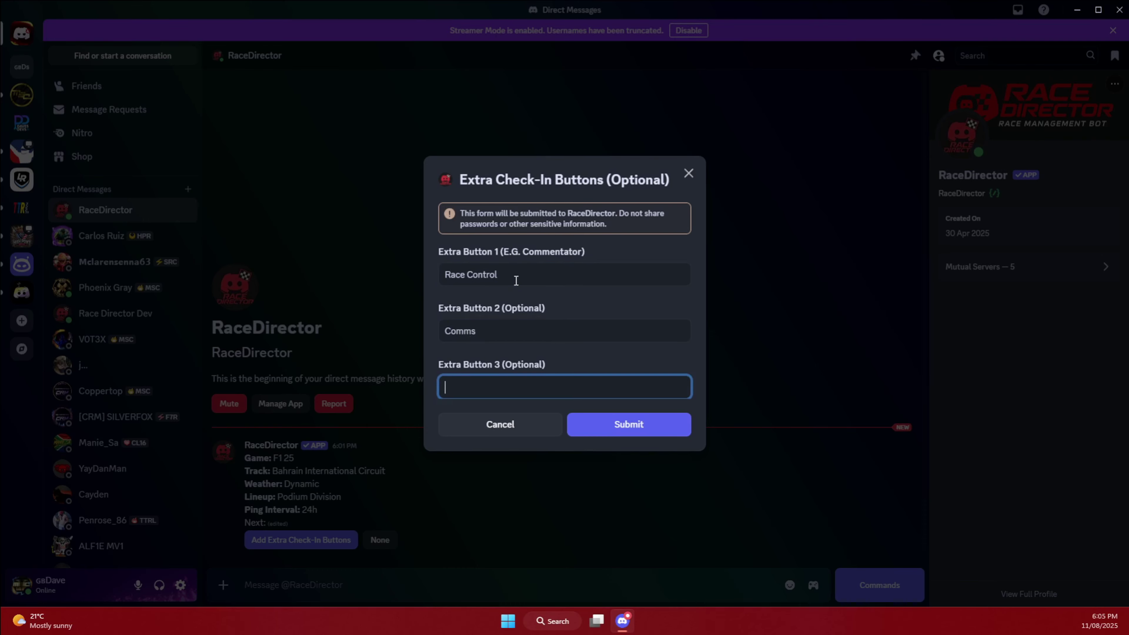
pyautogui.write('Steweard')
pyautogui.press('BackSpace')
pyautogui.press('BackSpace')
pyautogui.press('BackSpace')
pyautogui.write('ard')
pyautogui.click(612, 425)
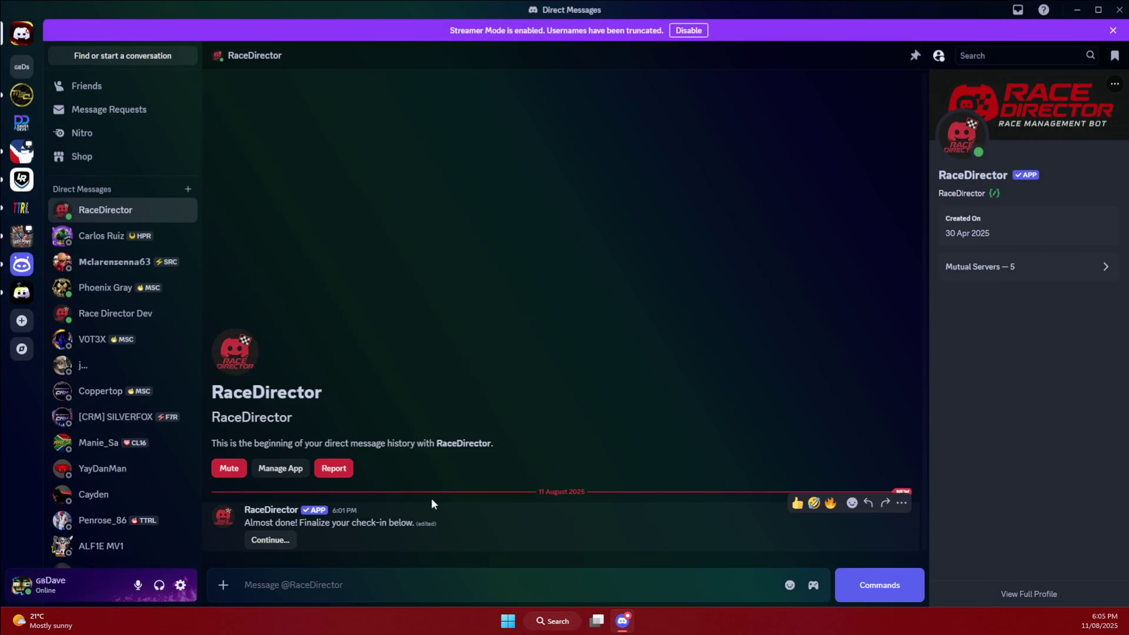
# Continue to finalizing the check-in, naming it "Testing Round 1" with the custom message "50% Format Short Quali".
pyautogui.click(270, 540)
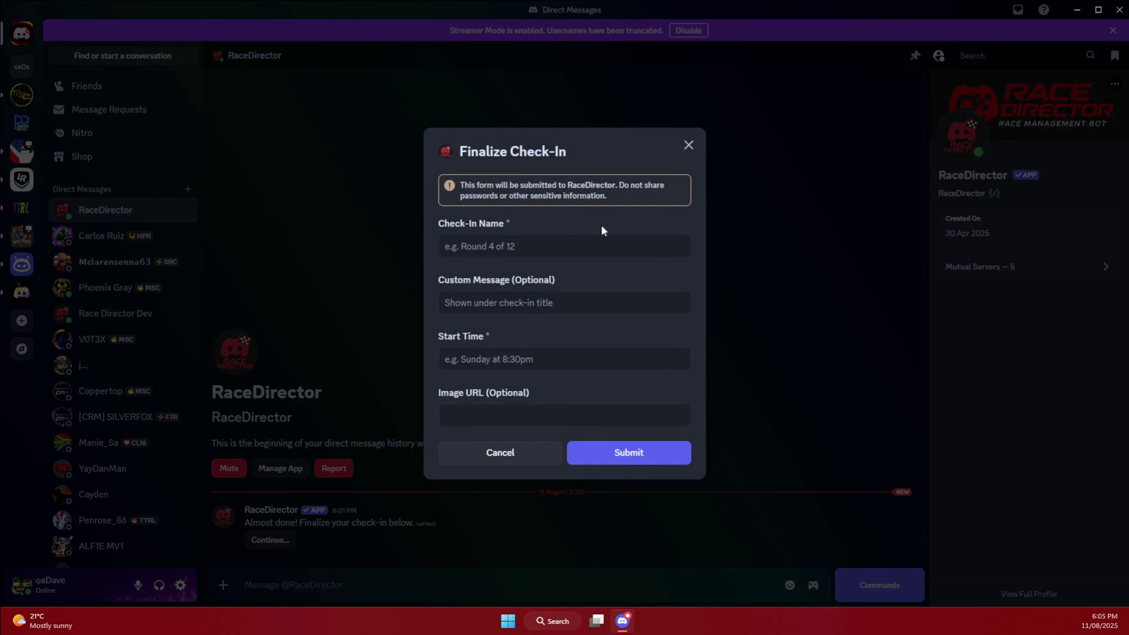
pyautogui.click(478, 248)
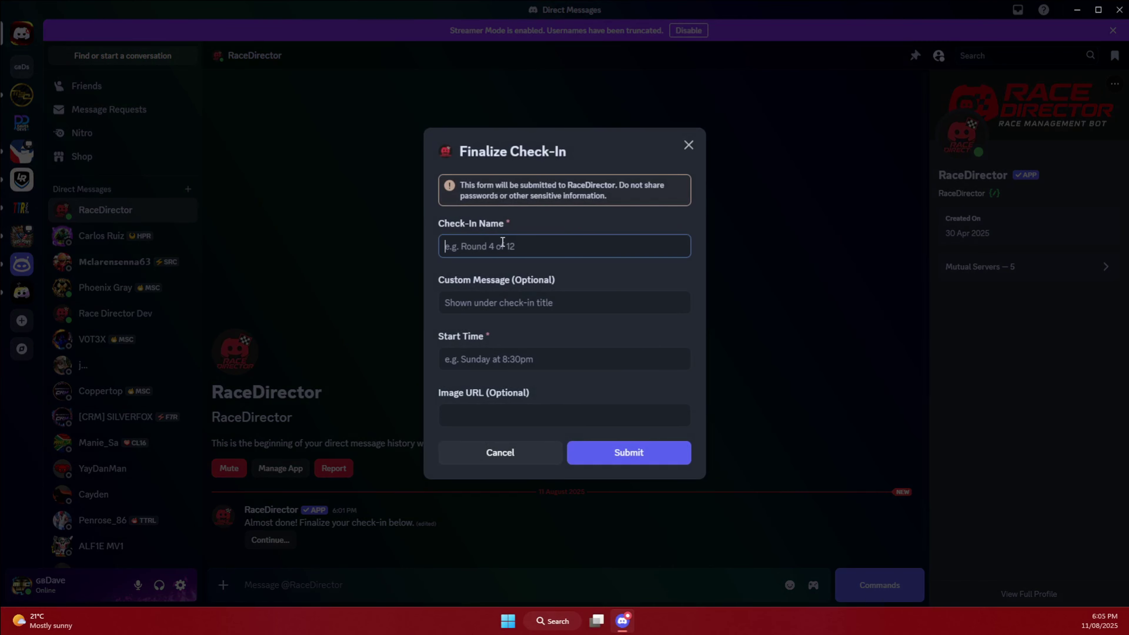
pyautogui.write('Testing 1Round 1')
pyautogui.press('Tab')
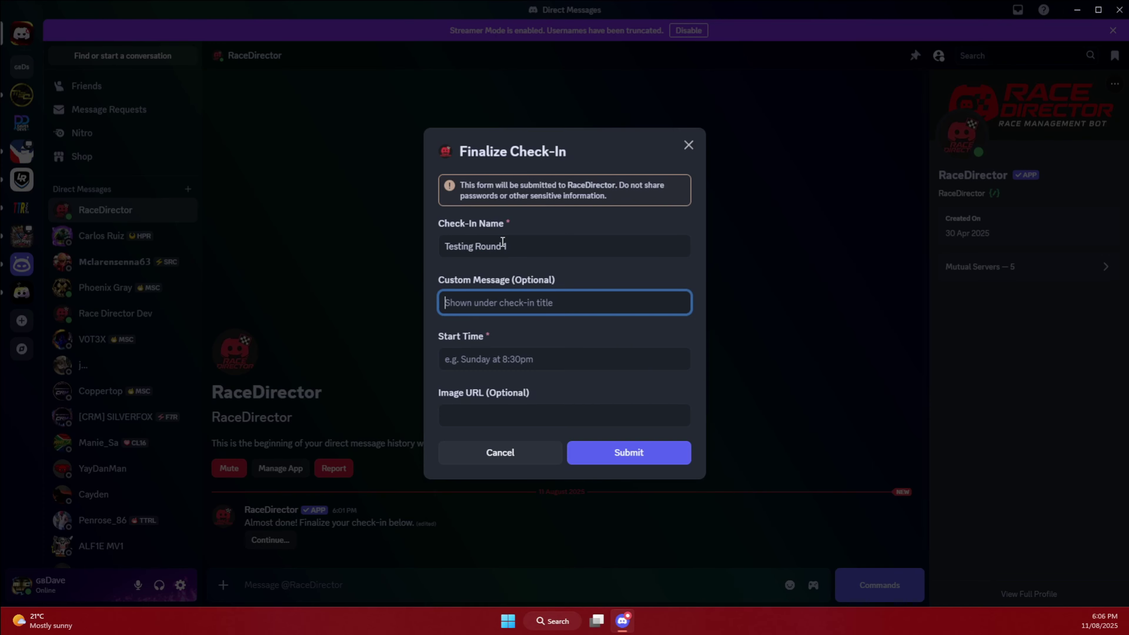
pyautogui.write('50%')
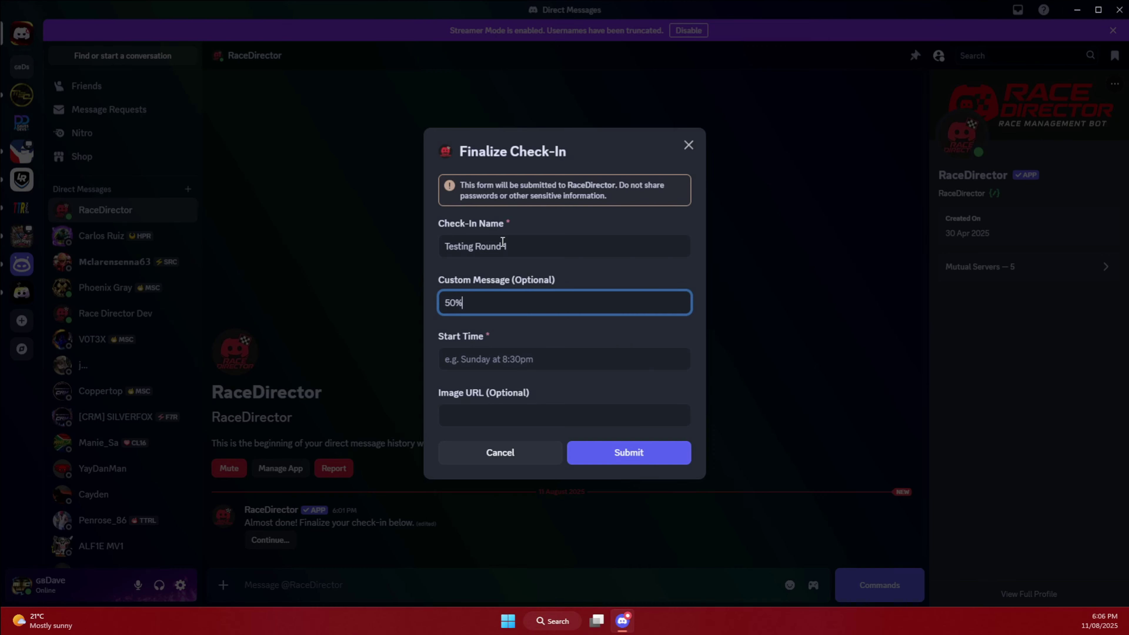
pyautogui.write(' Format Short Quaolli')
pyautogui.press('Tab')
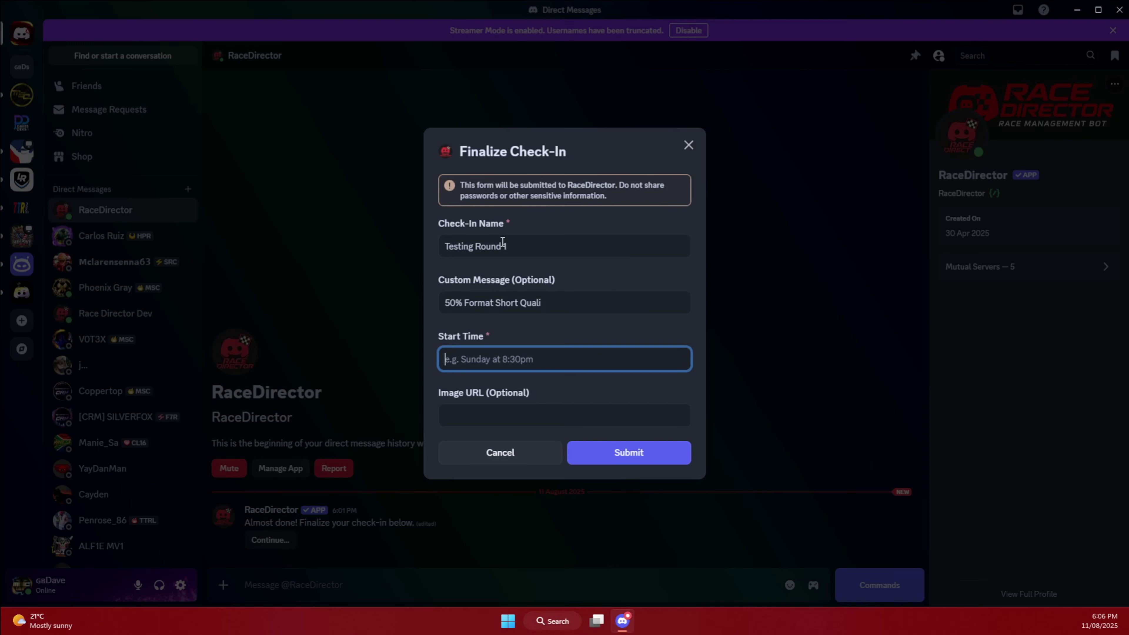
pyautogui.write('today at 9pm')
pyautogui.moveTo(516, 358); pyautogui.dragTo(434, 364)
pyautogui.press('BackSpace')
pyautogui.write('Tomorrow at ')
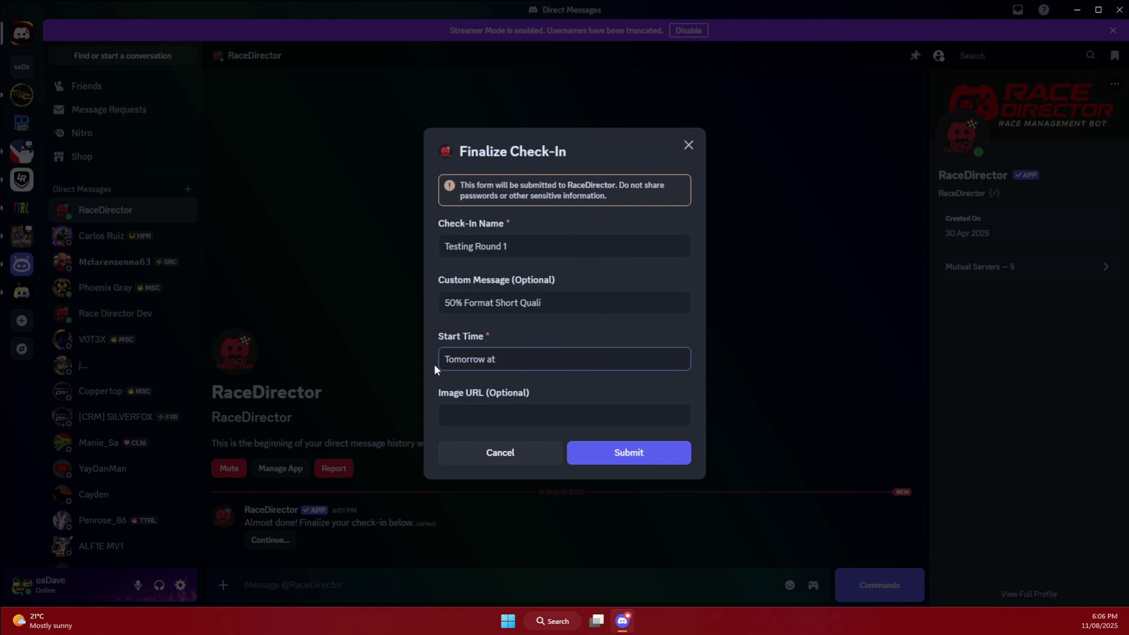
pyautogui.write('6pm')
pyautogui.press('BackSpace')
pyautogui.press('BackSpace')
pyautogui.press('BackSpace')
pyautogui.press('BackSpace')
pyautogui.press('BackSpace')
pyautogui.press('BackSpace')
pyautogui.press('BackSpace')
pyautogui.press('BackSpace')
pyautogui.press('BackSpace')
pyautogui.press('BackSpace')
pyautogui.press('BackSpace')
pyautogui.press('BackSpace')
pyautogui.press('BackSpace')
pyautogui.press('BackSpace')
pyautogui.press('BackSpace')
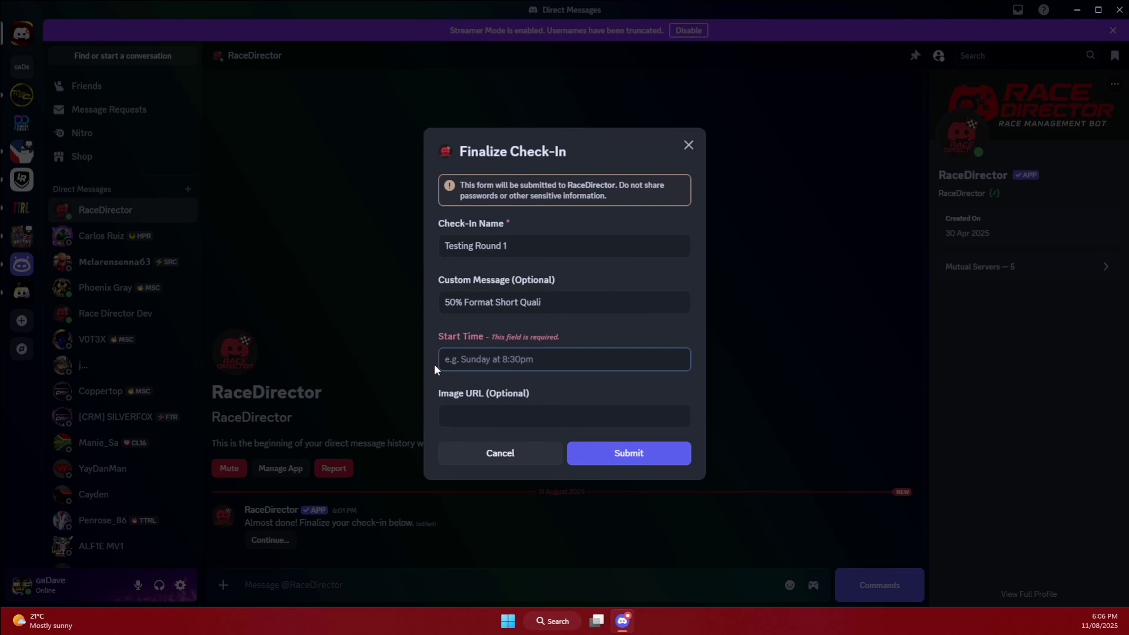
# Set the start time to "Today at 10pm" and submit the check-in details.
pyautogui.write('11/08')
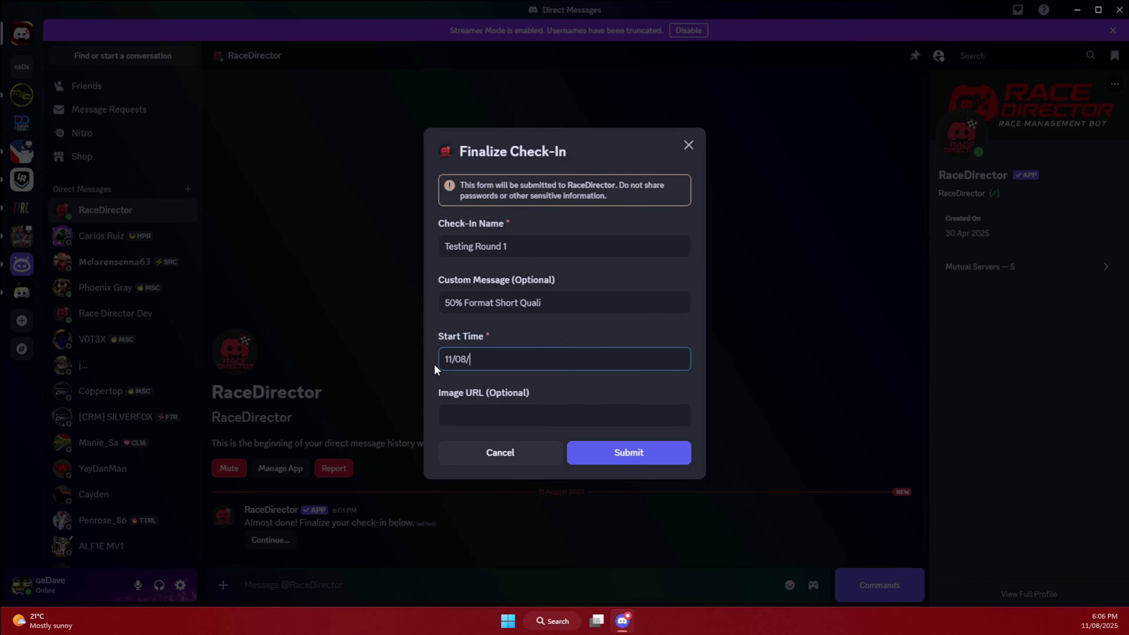
pyautogui.write('/25 at')
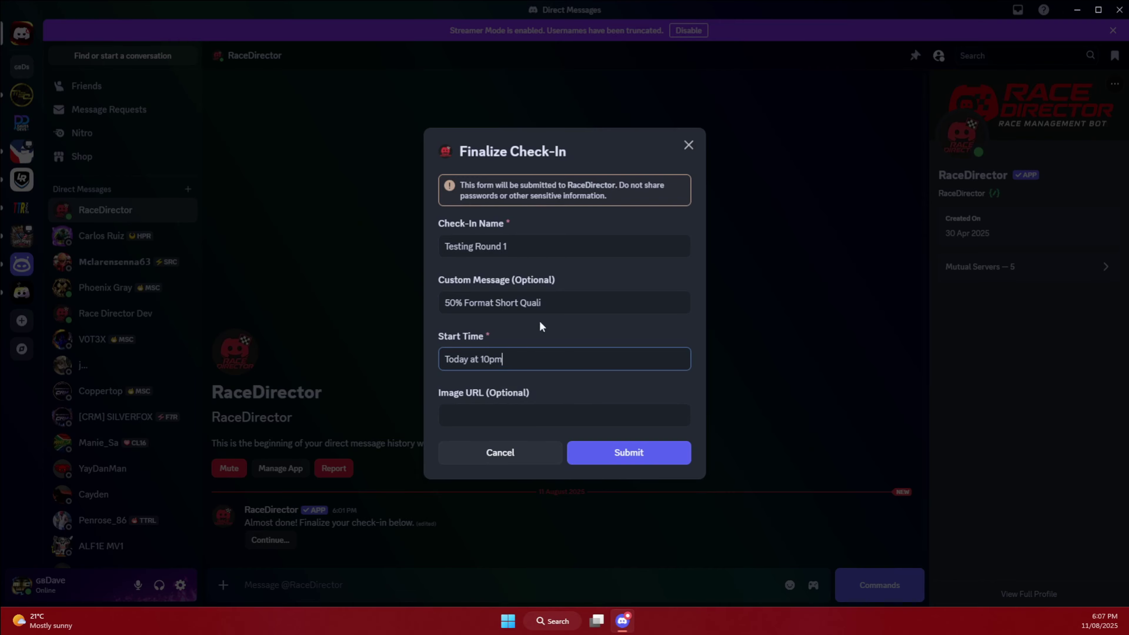
pyautogui.click(620, 455)
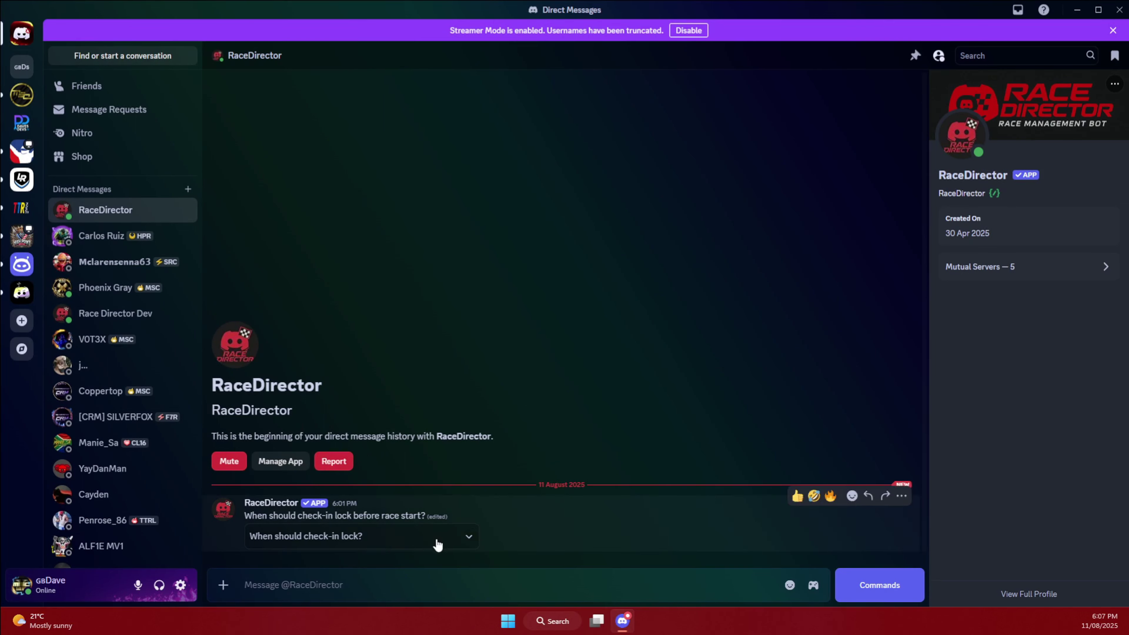
# Review the lockout options and set the check-in to lock 1 hour before race start.
pyautogui.click(438, 544)
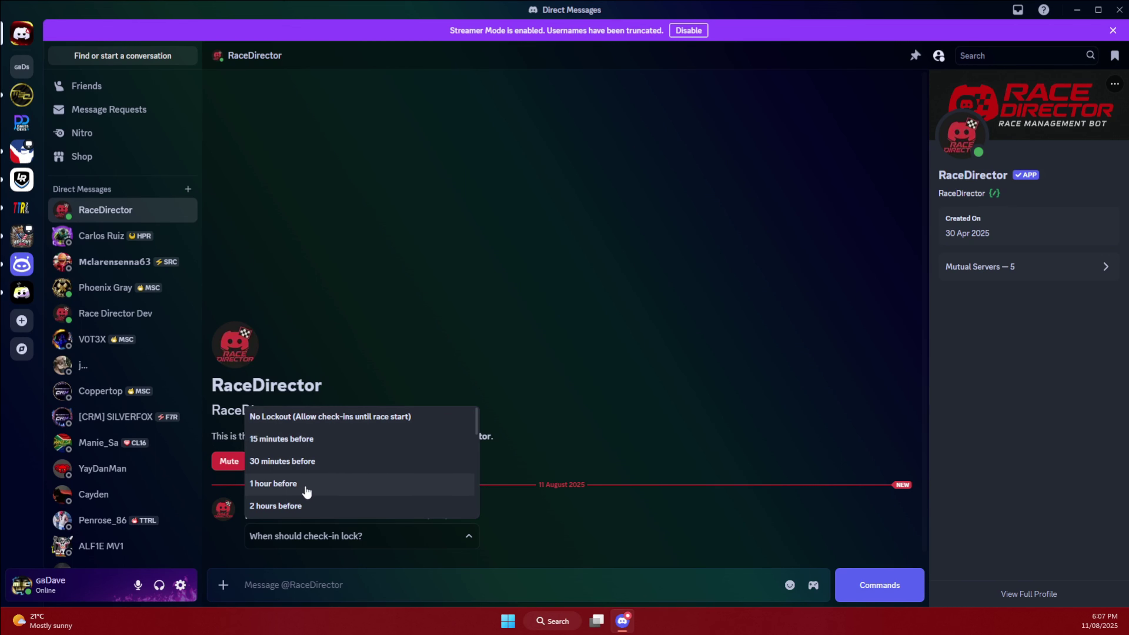
pyautogui.scroll(-4, 311, 482)
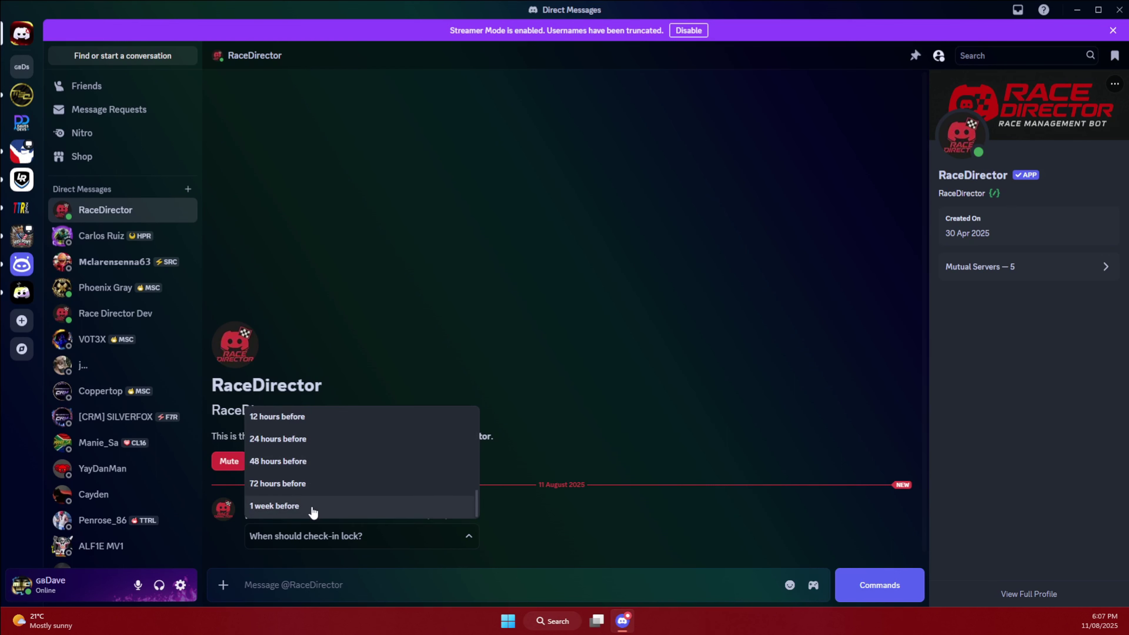
pyautogui.scroll(4, 313, 511)
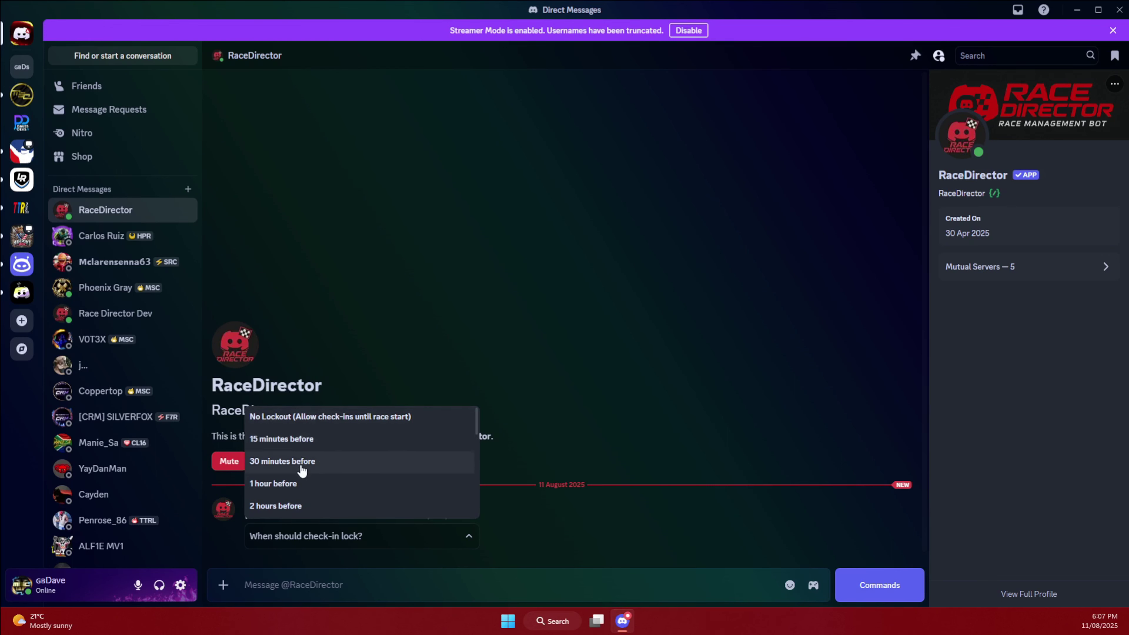
pyautogui.scroll(-4, 301, 470)
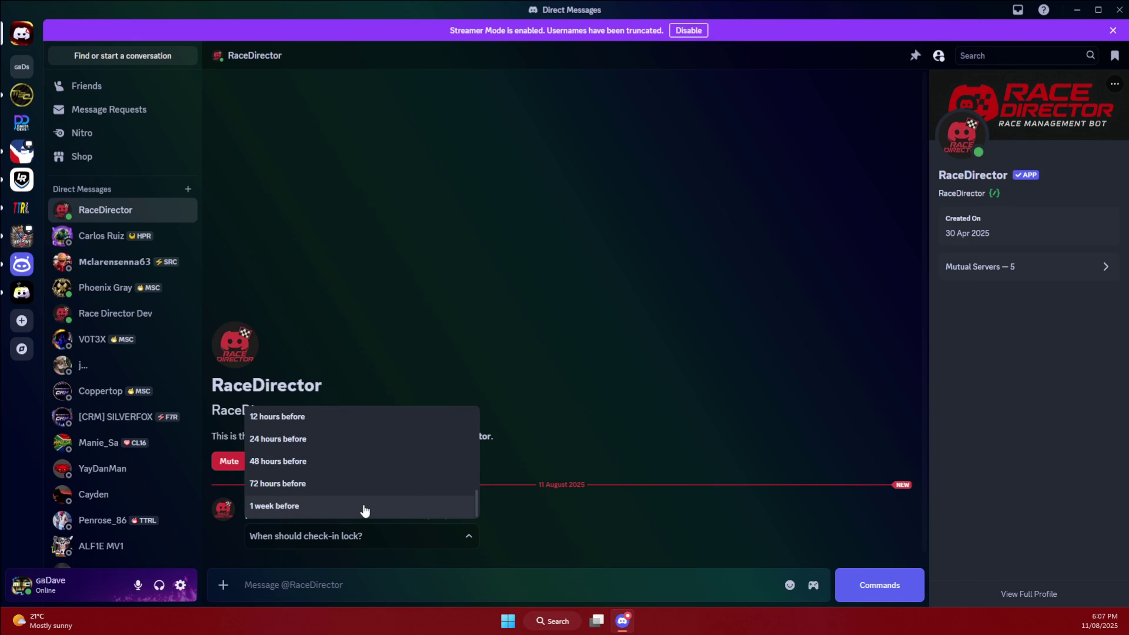
pyautogui.scroll(4, 364, 510)
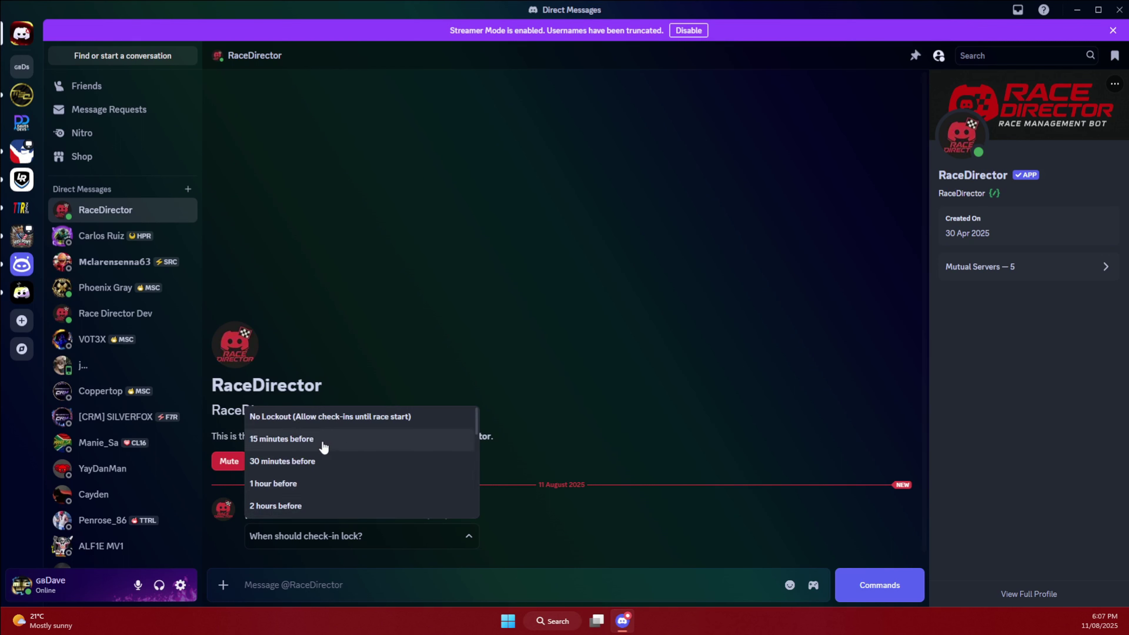
pyautogui.click(298, 489)
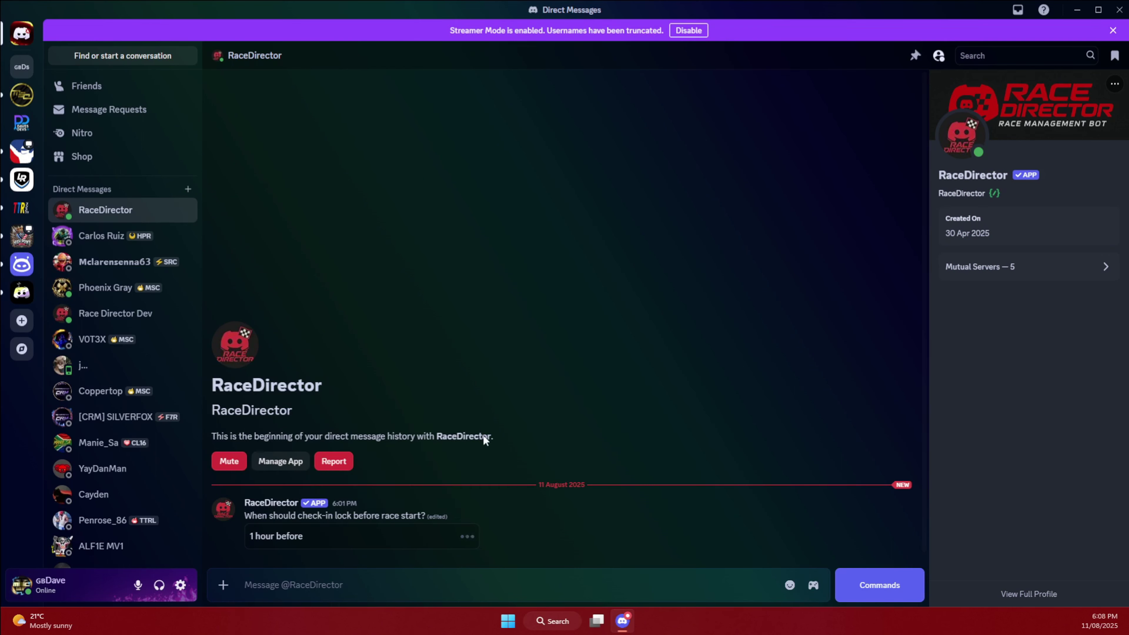
# Choose the GMT+0 UK (London) / Universal Time zone and post the check-in to testing-channel.
pyautogui.click(315, 537)
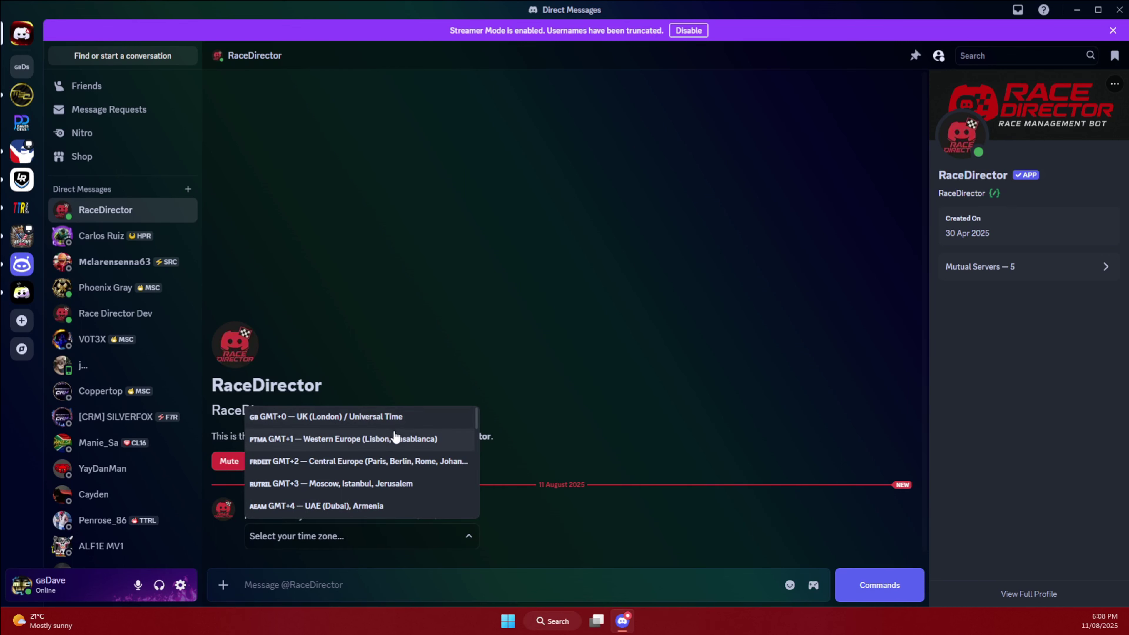
pyautogui.scroll(-5, 393, 435)
pyautogui.scroll(5, 390, 436)
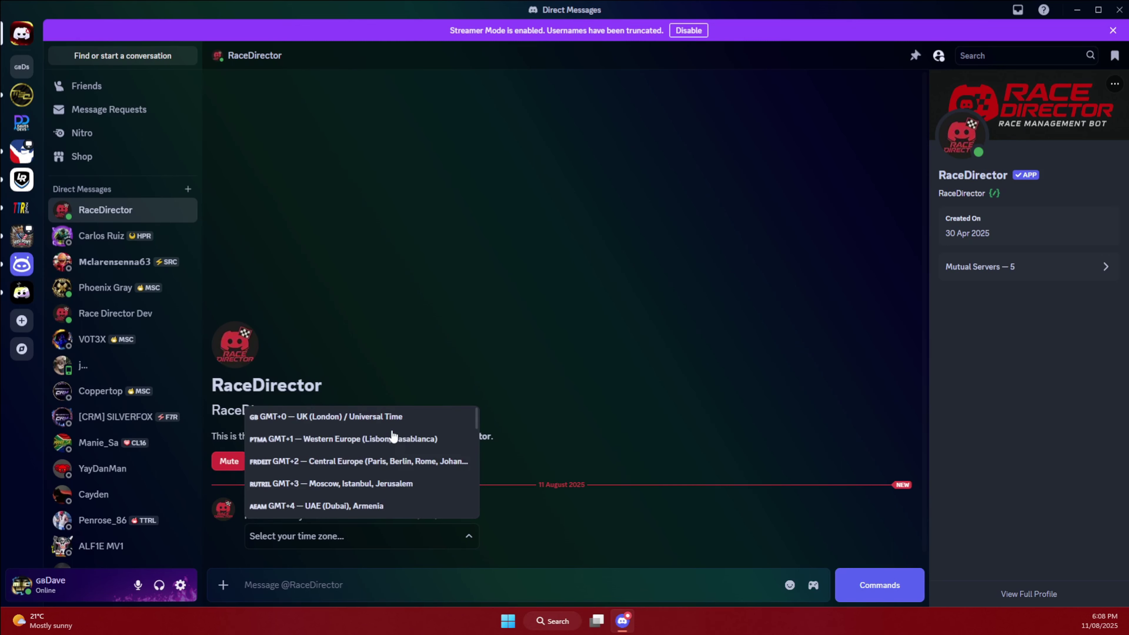
pyautogui.click(276, 418)
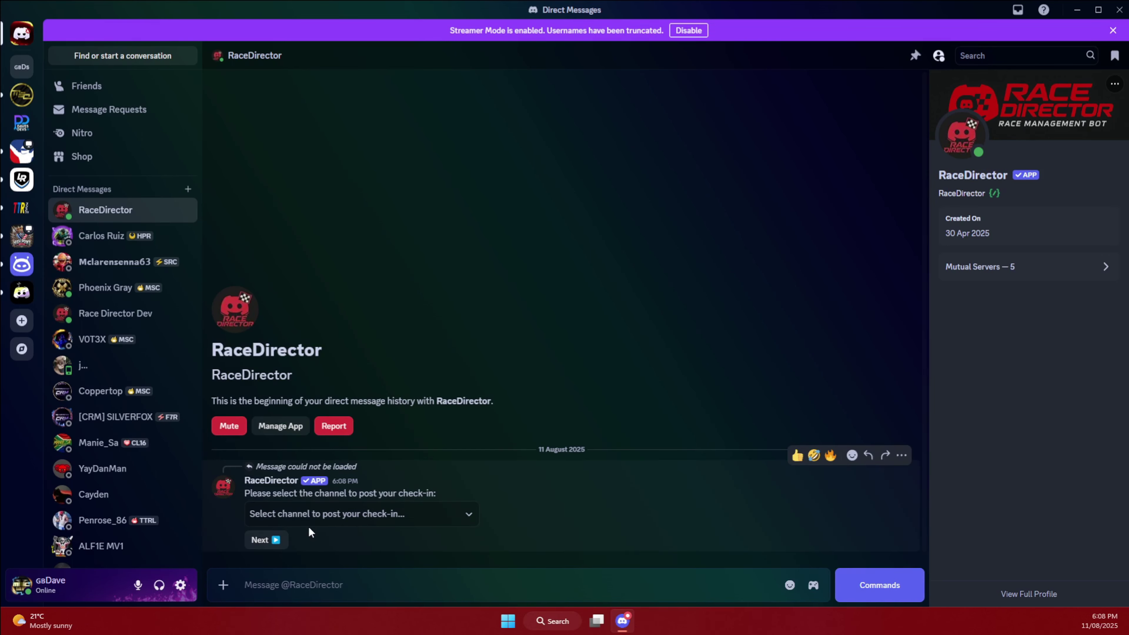
pyautogui.click(280, 516)
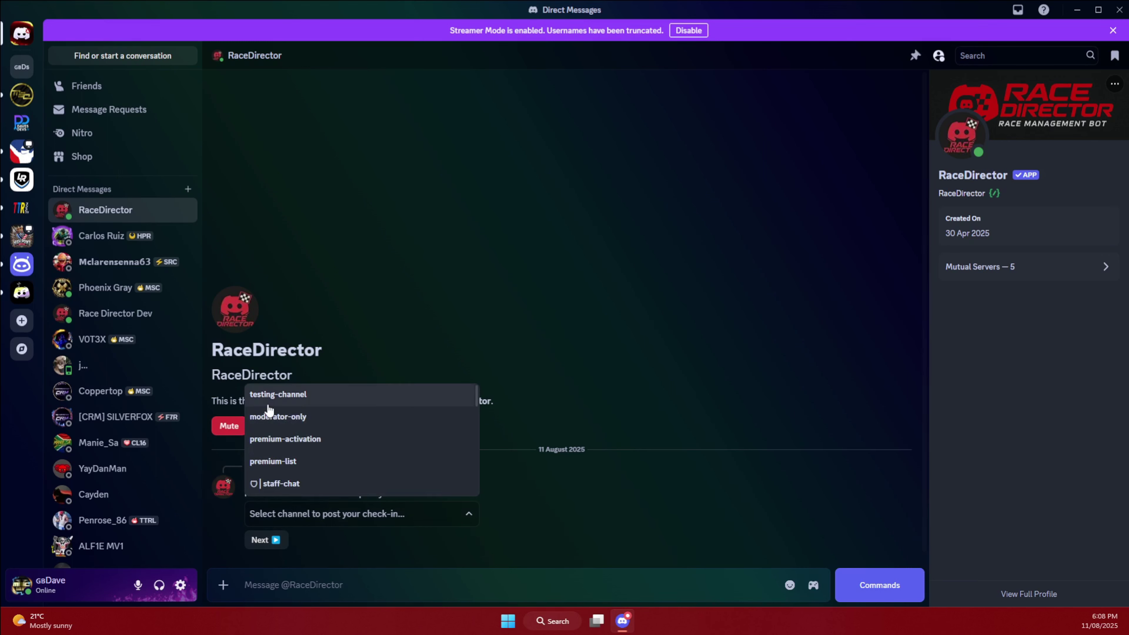
pyautogui.click(286, 396)
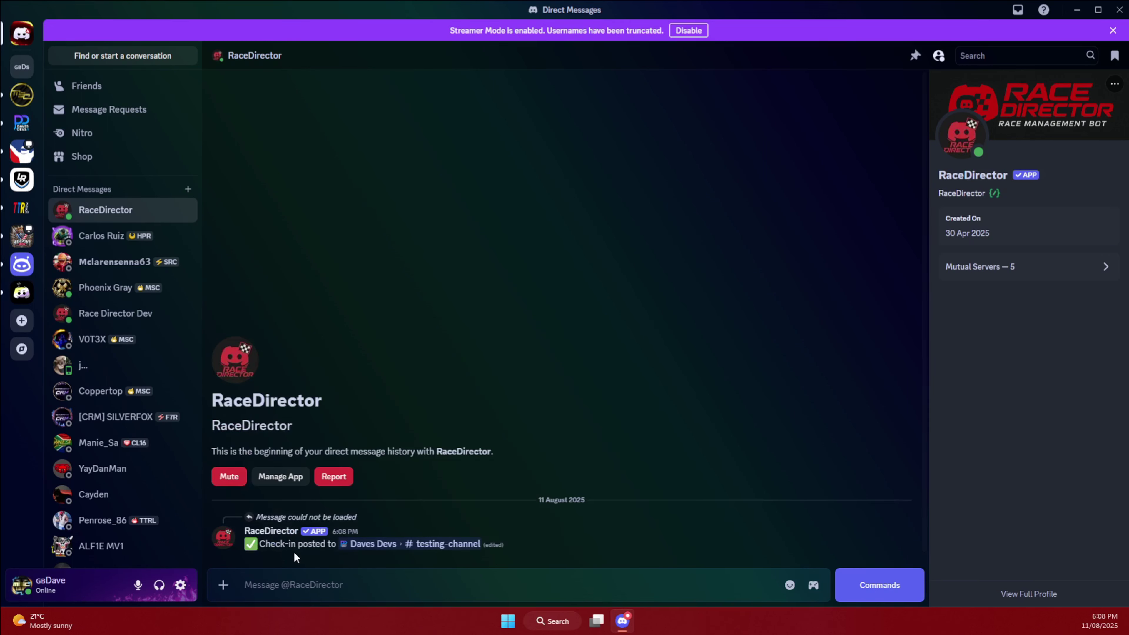
# Open the posted Testing Round 1 check-in in testing-channel and examine its race details, team slots, response options and reminder message.
pyautogui.click(375, 544)
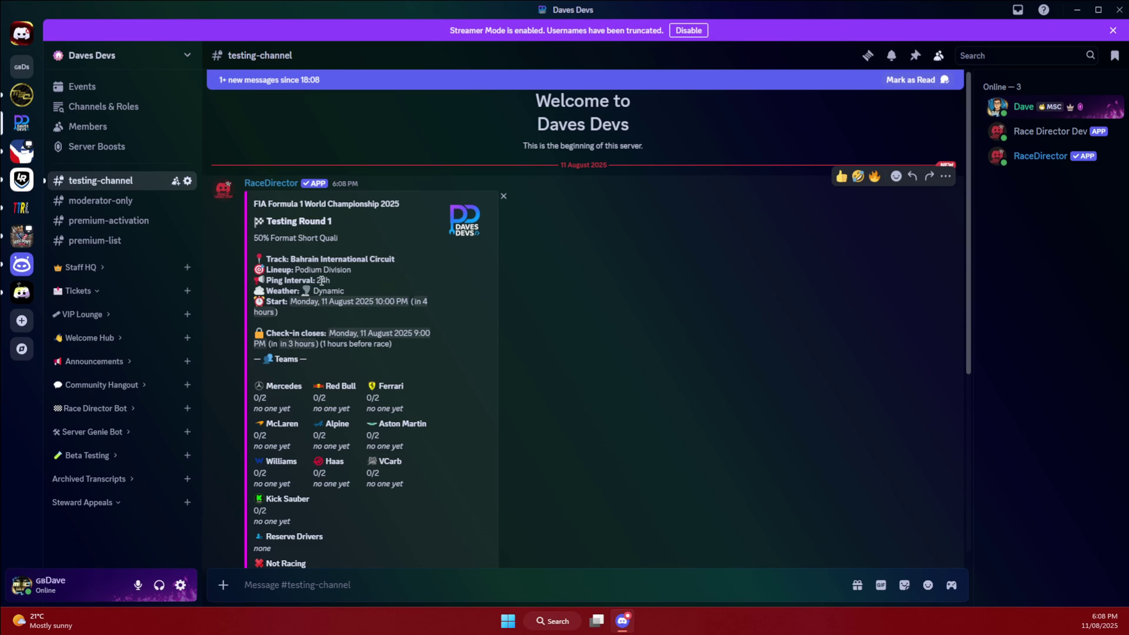
pyautogui.scroll(-5, 346, 291)
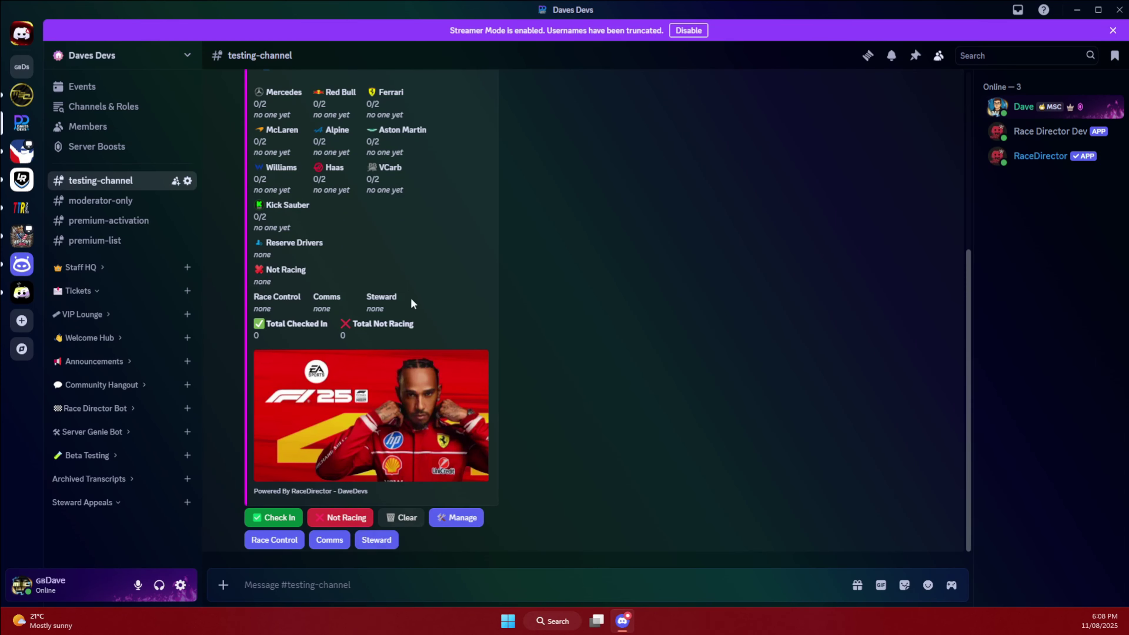
pyautogui.scroll(6, 439, 364)
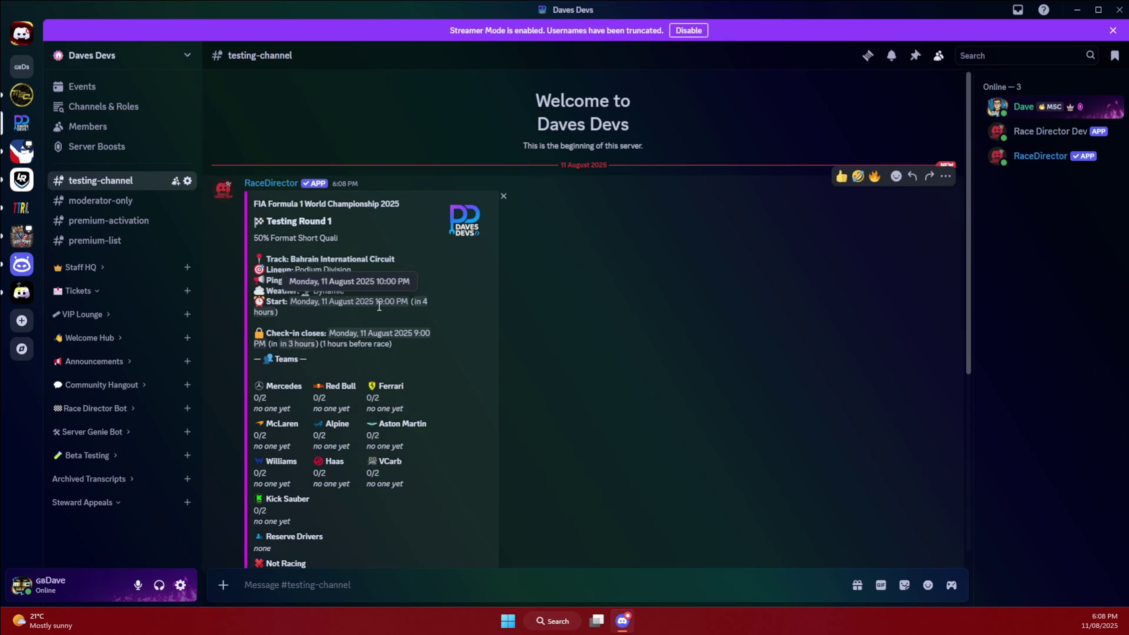
pyautogui.scroll(-1, 401, 301)
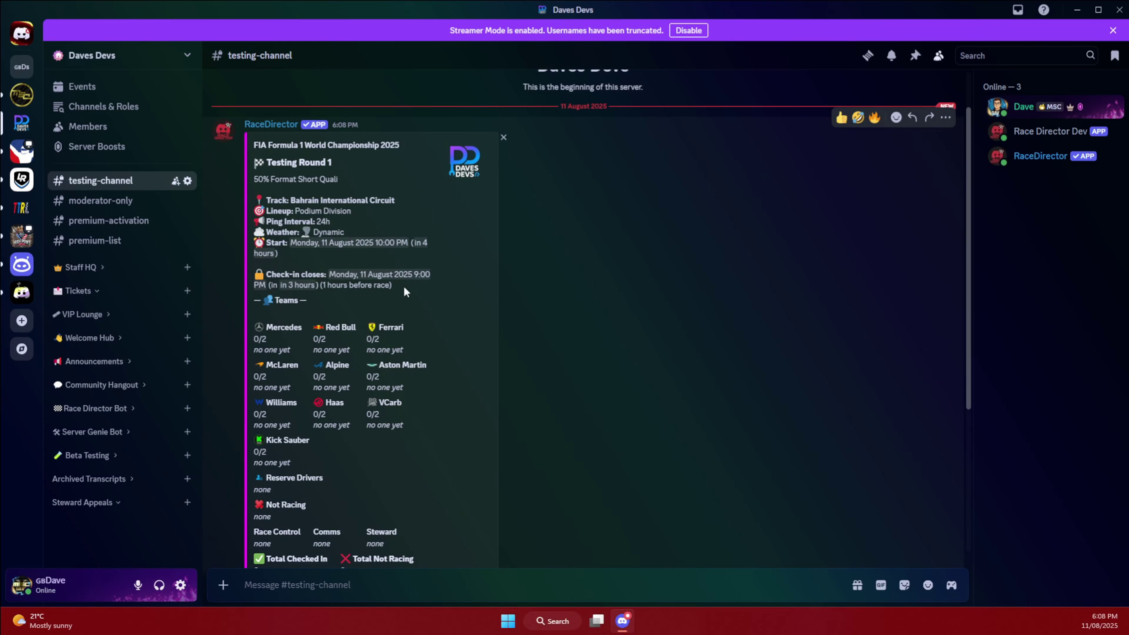
pyautogui.scroll(-3, 459, 298)
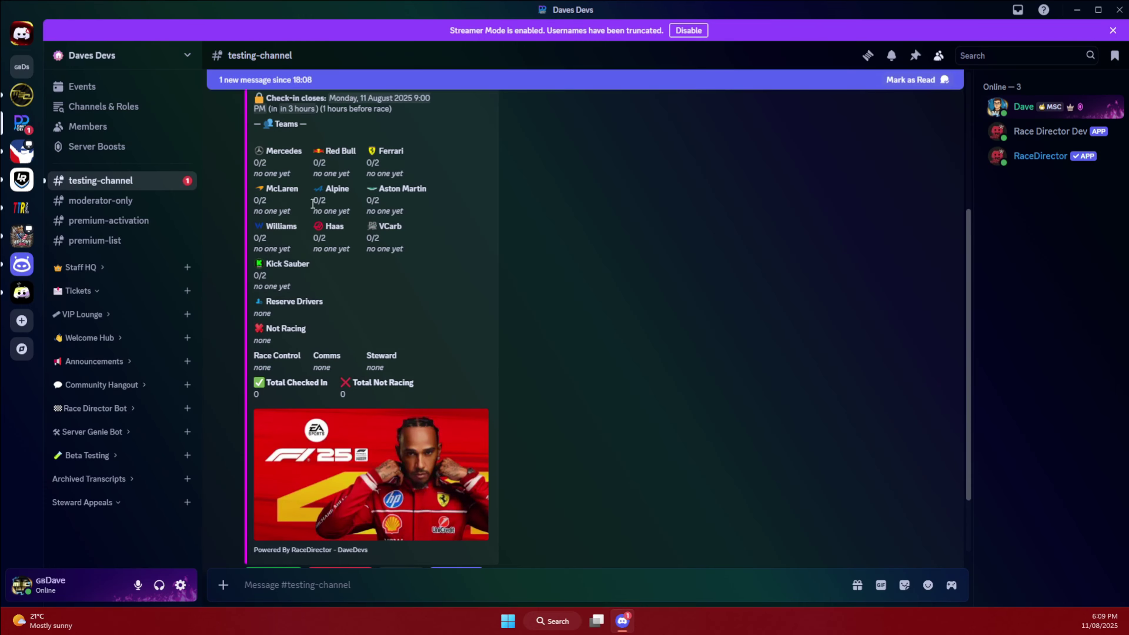
pyautogui.scroll(-2, 355, 457)
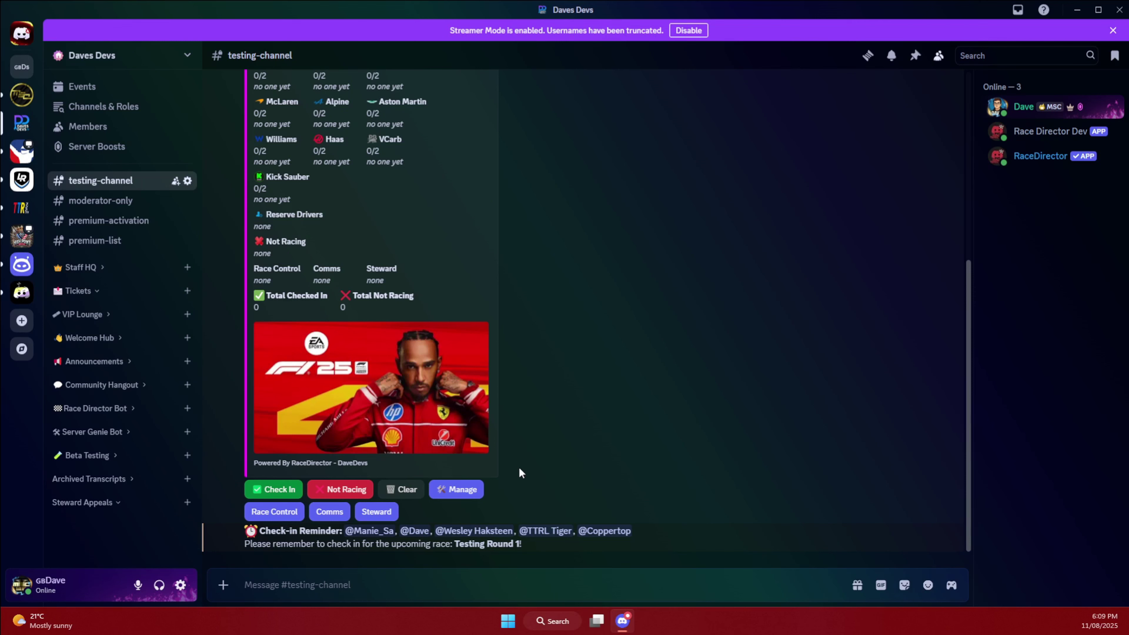
pyautogui.scroll(1, 493, 425)
pyautogui.scroll(-1, 512, 419)
pyautogui.scroll(4, 418, 273)
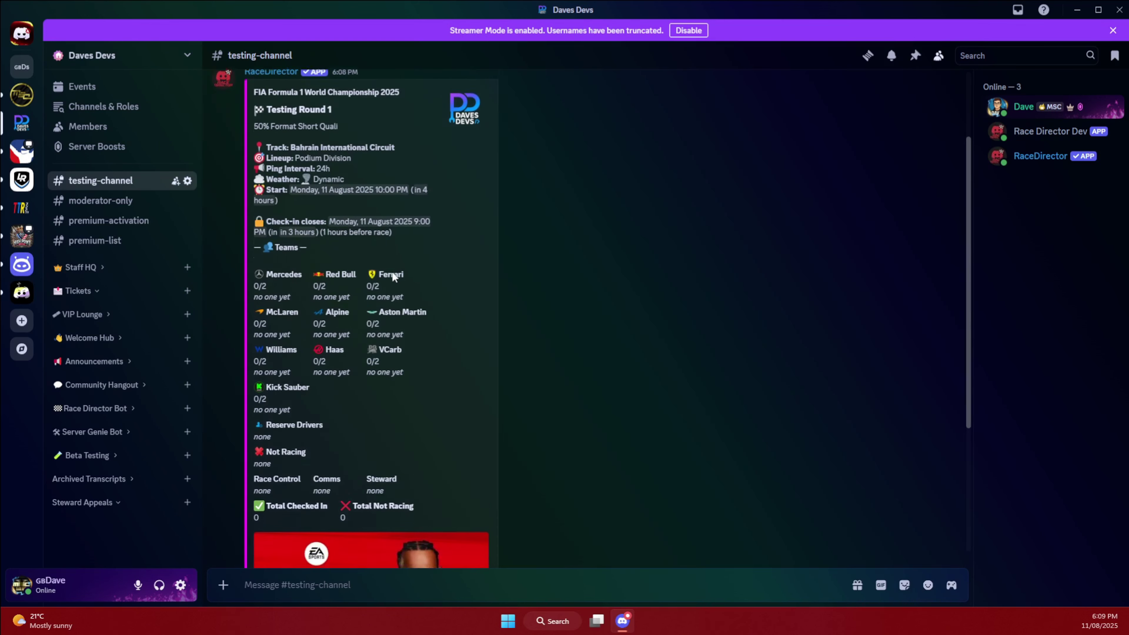
pyautogui.scroll(-3, 392, 271)
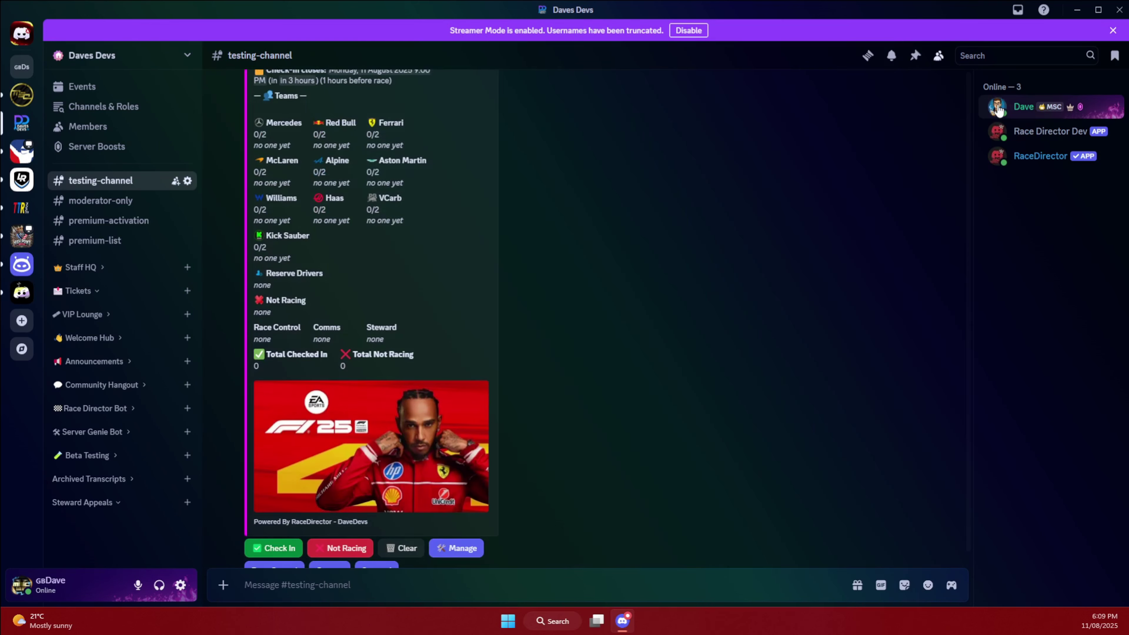
pyautogui.scroll(3, 552, 224)
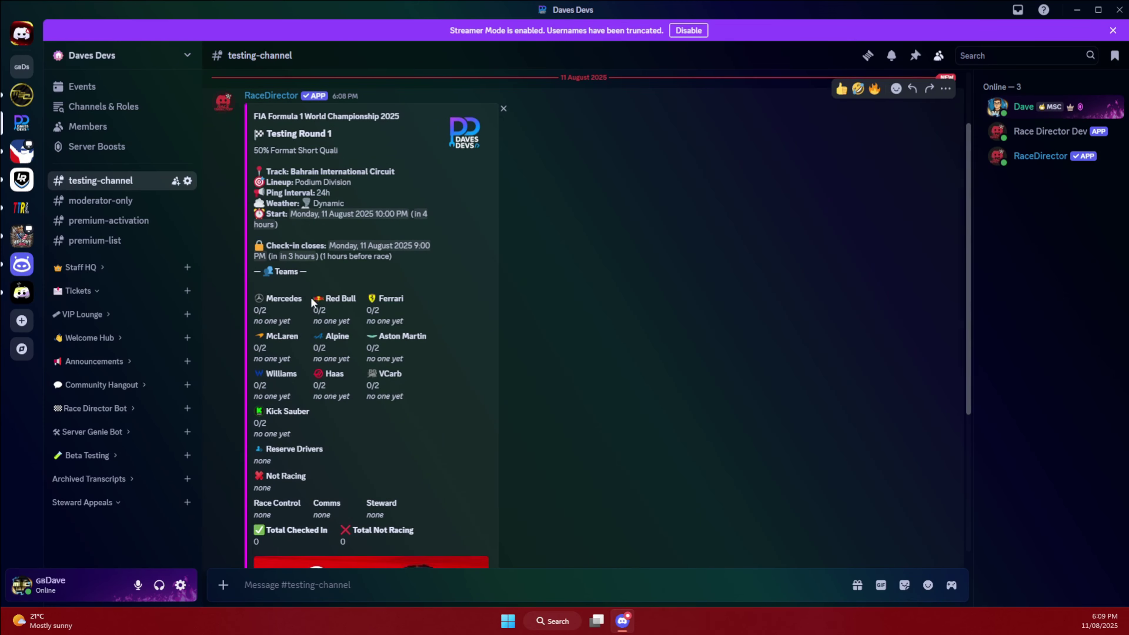
pyautogui.scroll(-4, 310, 298)
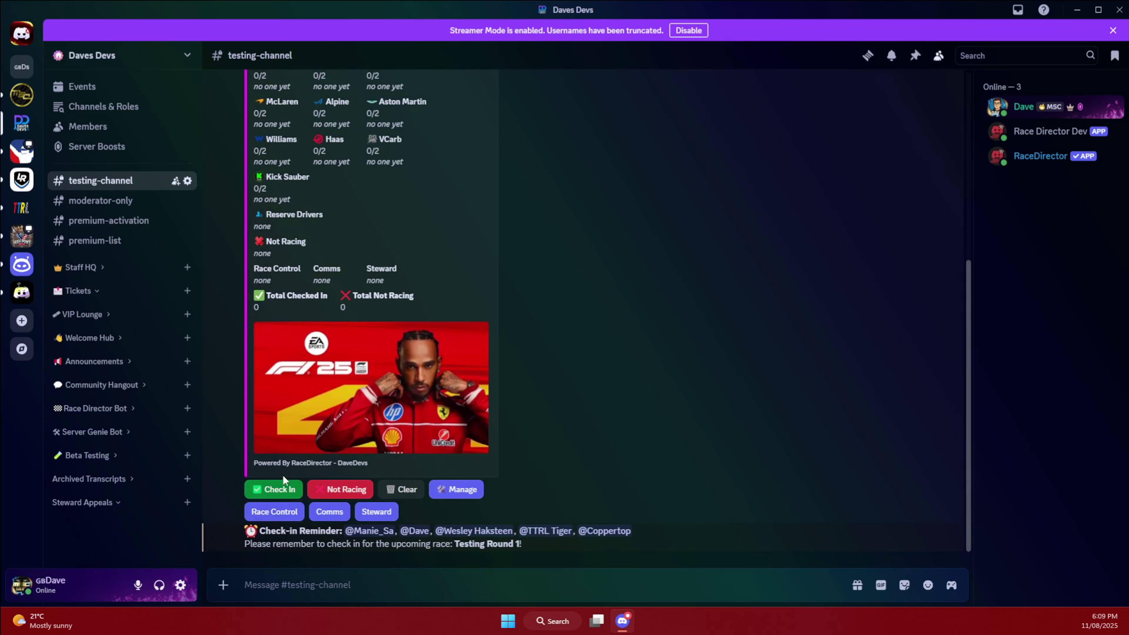
# Mark yourself as Not Racing in the Testing Round 1 check-in.
pyautogui.click(360, 487)
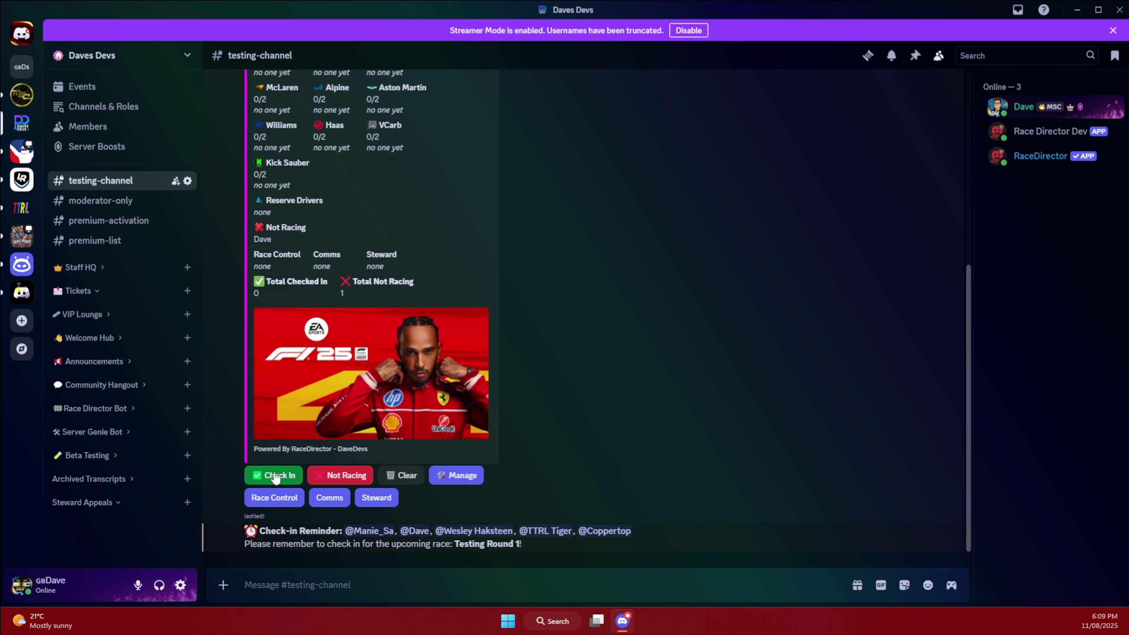
pyautogui.scroll(3, 309, 359)
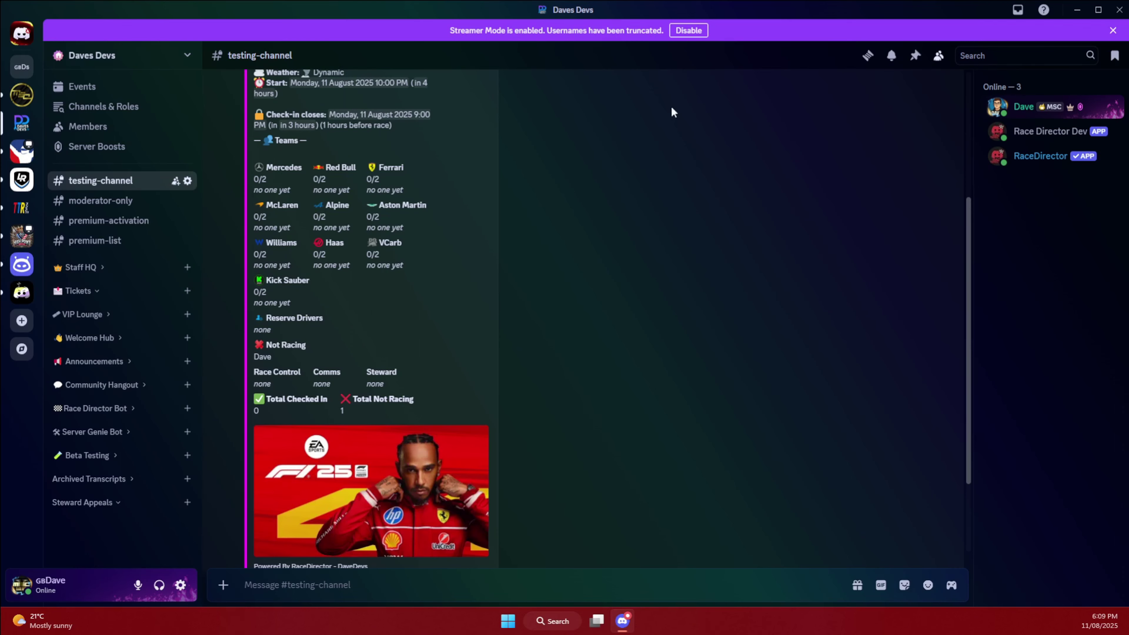
# View all roles on your own member profile to examine the assigned team and division.
pyautogui.click(1022, 107)
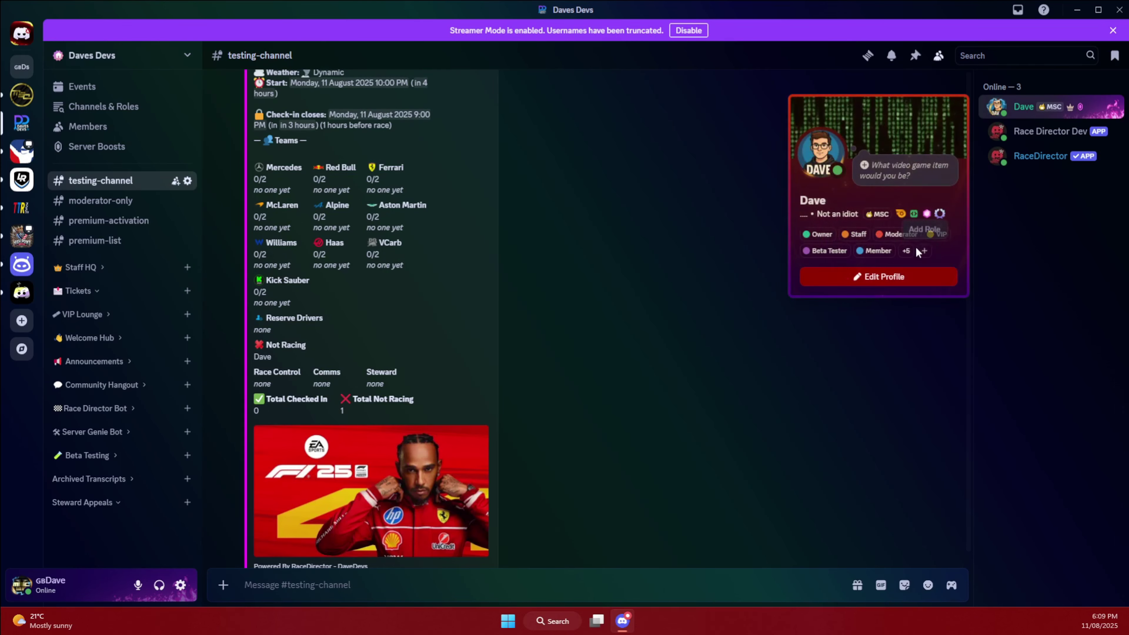
pyautogui.click(910, 253)
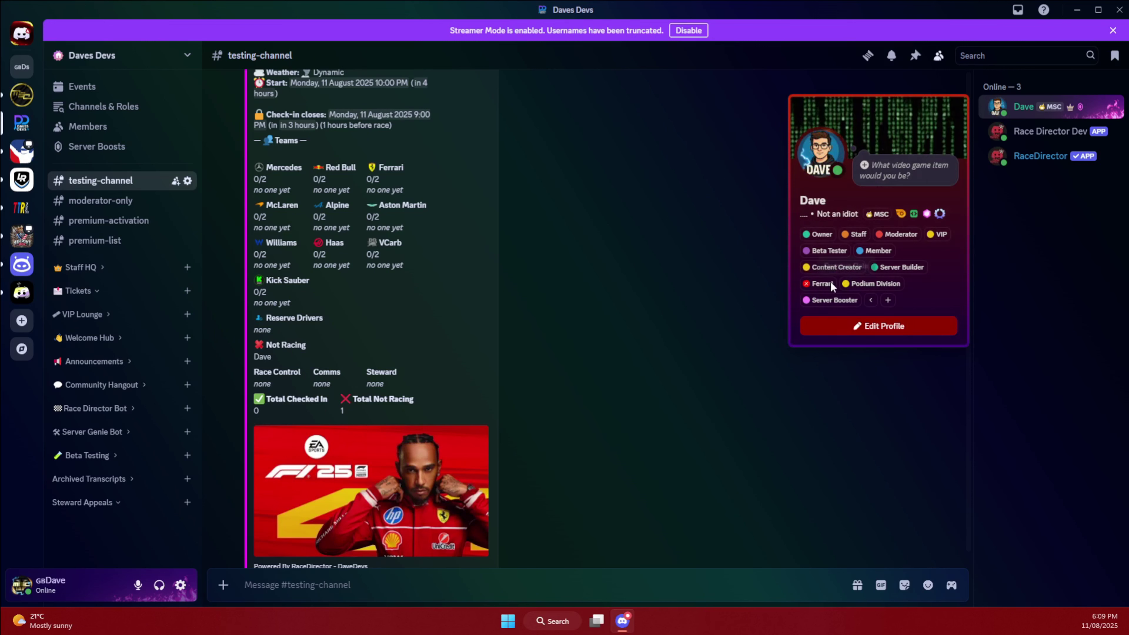
pyautogui.scroll(1, 644, 302)
pyautogui.click(645, 302)
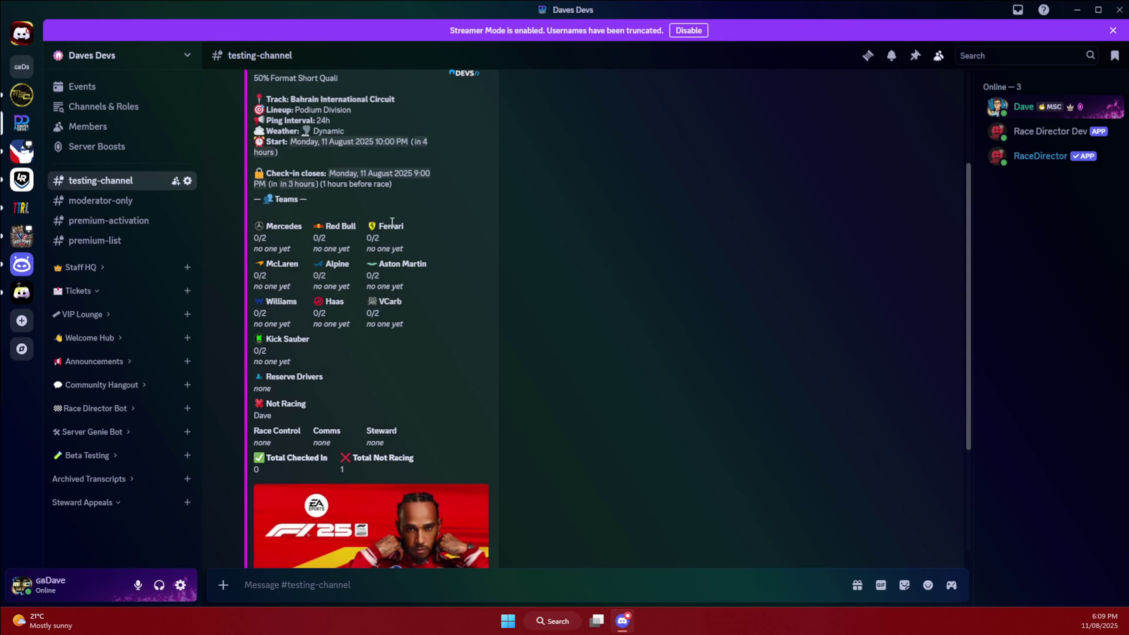
# Check in for Testing Round 1 while holding the Ferrari team role and review the team listing.
pyautogui.scroll(-3, 396, 230)
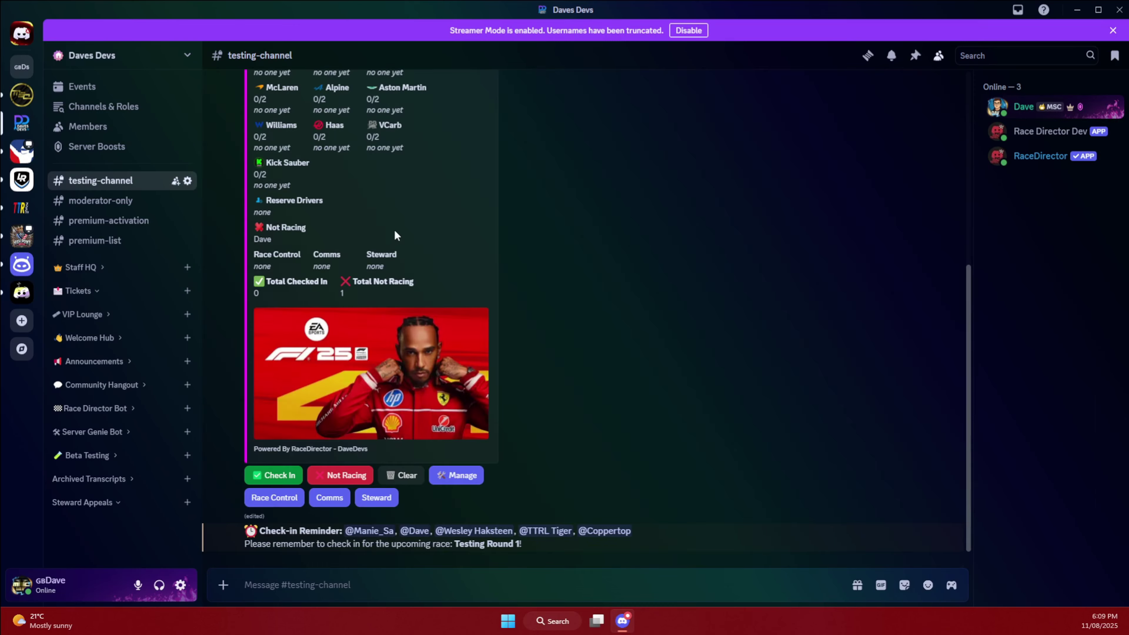
pyautogui.click(267, 476)
pyautogui.scroll(4, 472, 302)
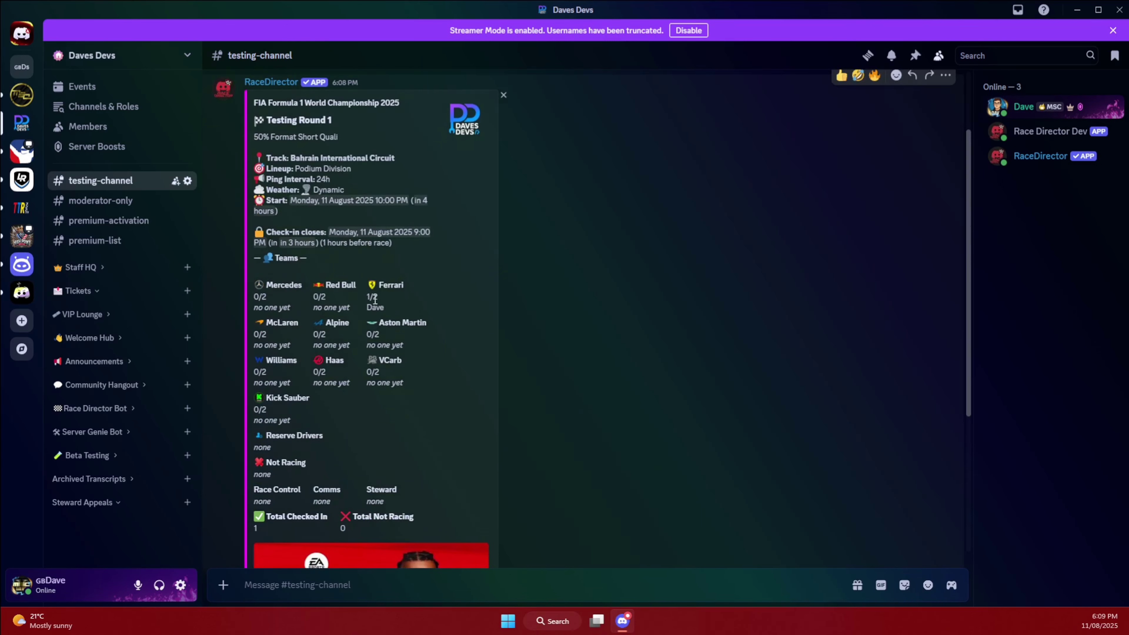
# Remove the Ferrari role from your own member profile.
pyautogui.click(1022, 107)
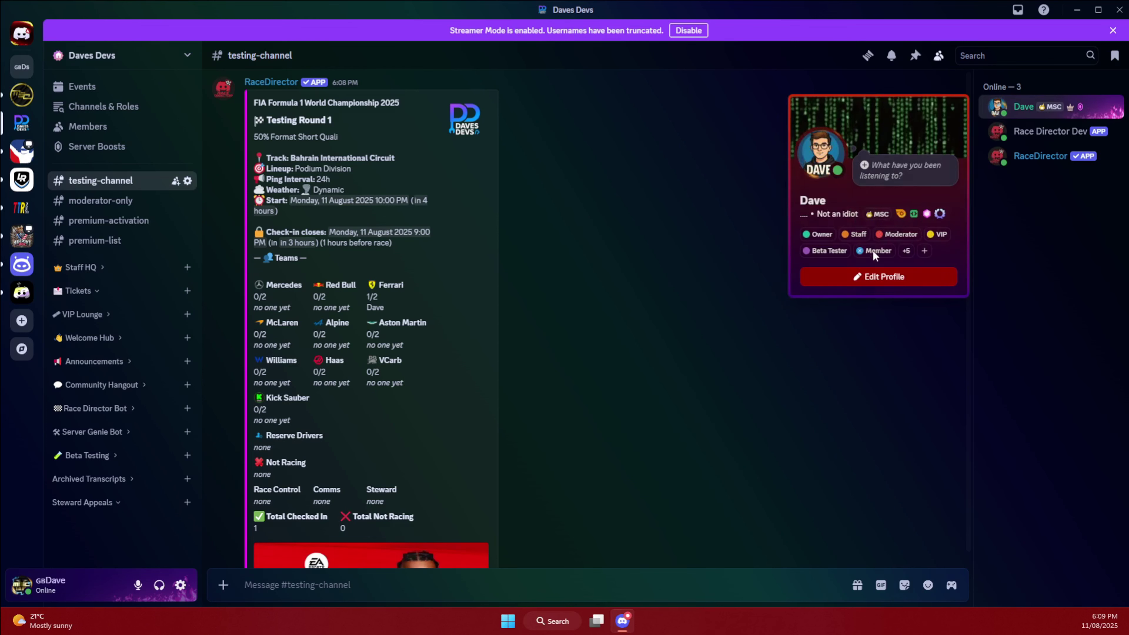
pyautogui.click(905, 252)
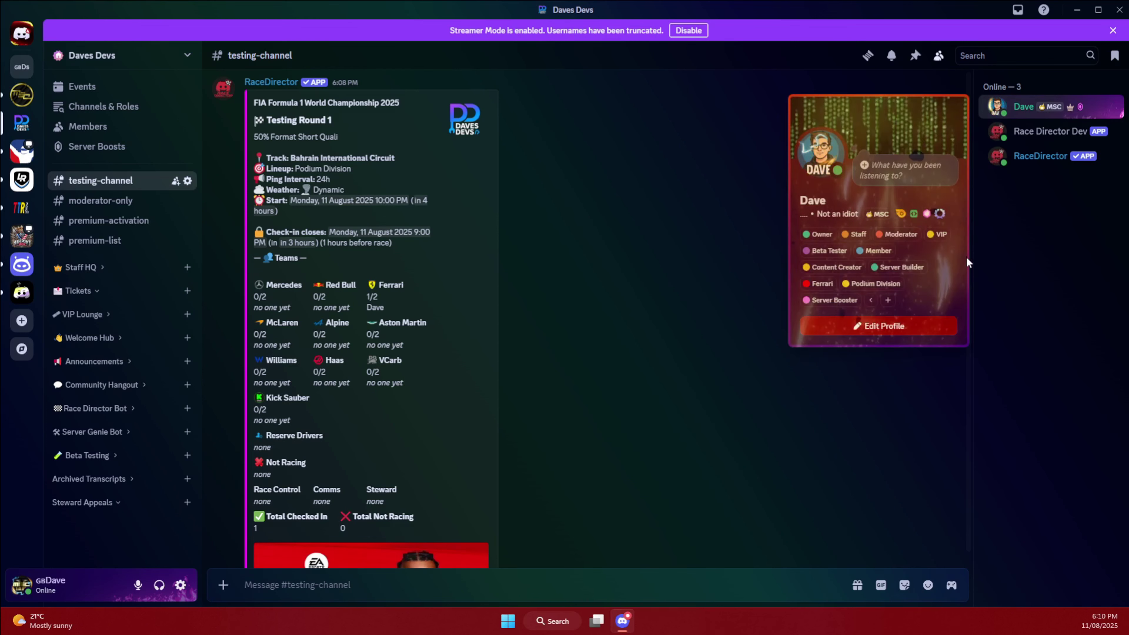
pyautogui.click(805, 285)
pyautogui.click(664, 325)
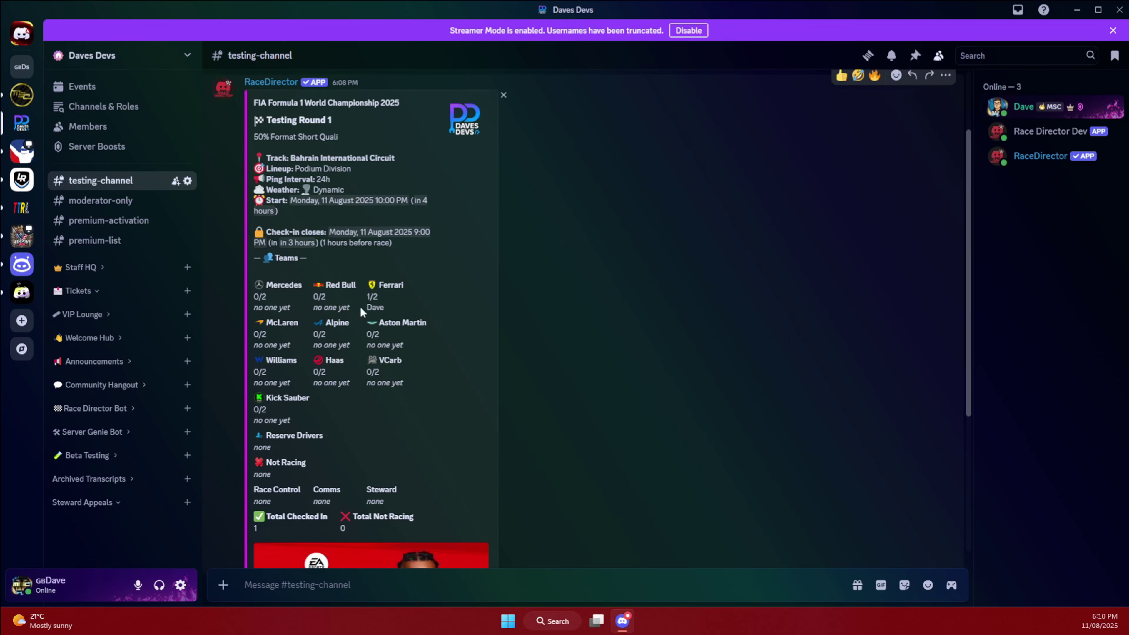
# Clear your Testing Round 1 response and check in again as a reserve driver without a team role.
pyautogui.scroll(-5, 413, 291)
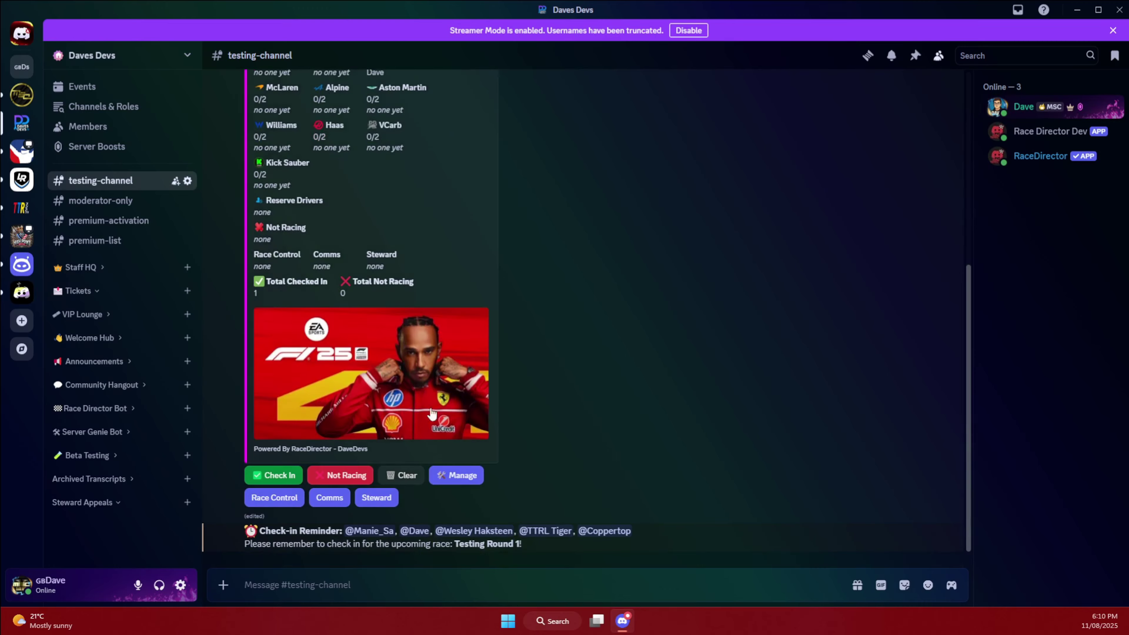
pyautogui.click(402, 474)
pyautogui.scroll(2, 445, 305)
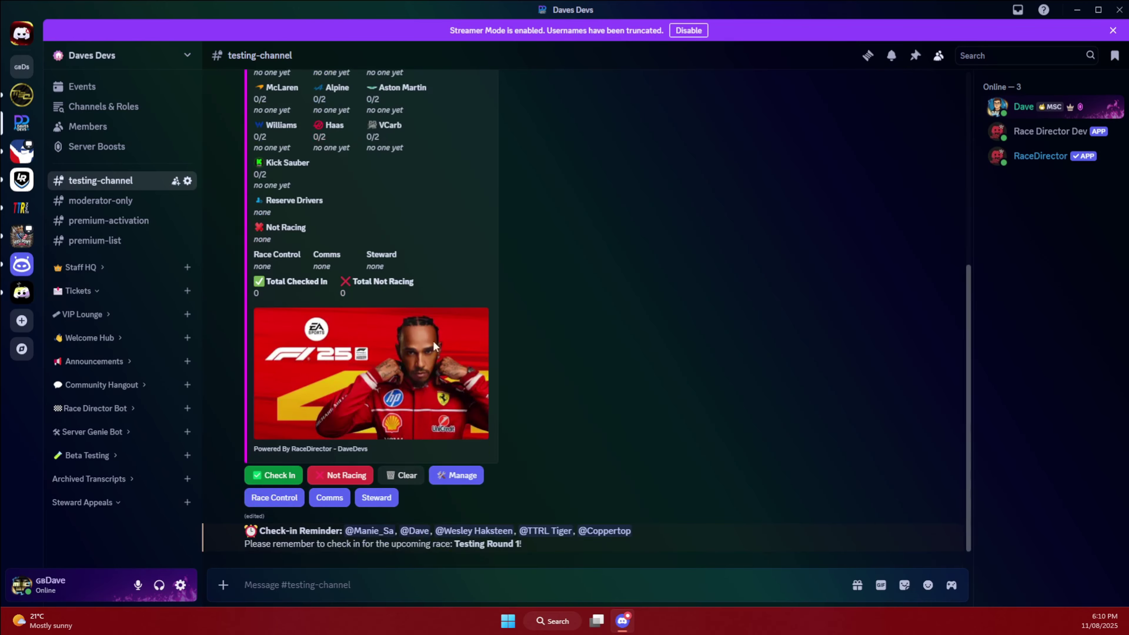
pyautogui.click(282, 476)
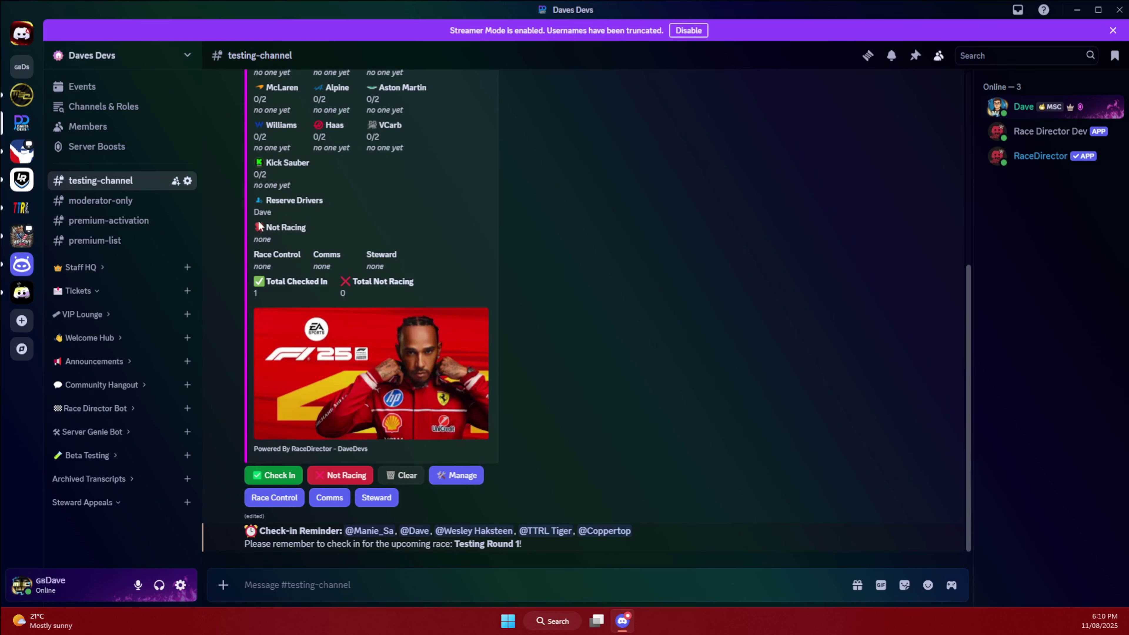
pyautogui.scroll(6, 467, 260)
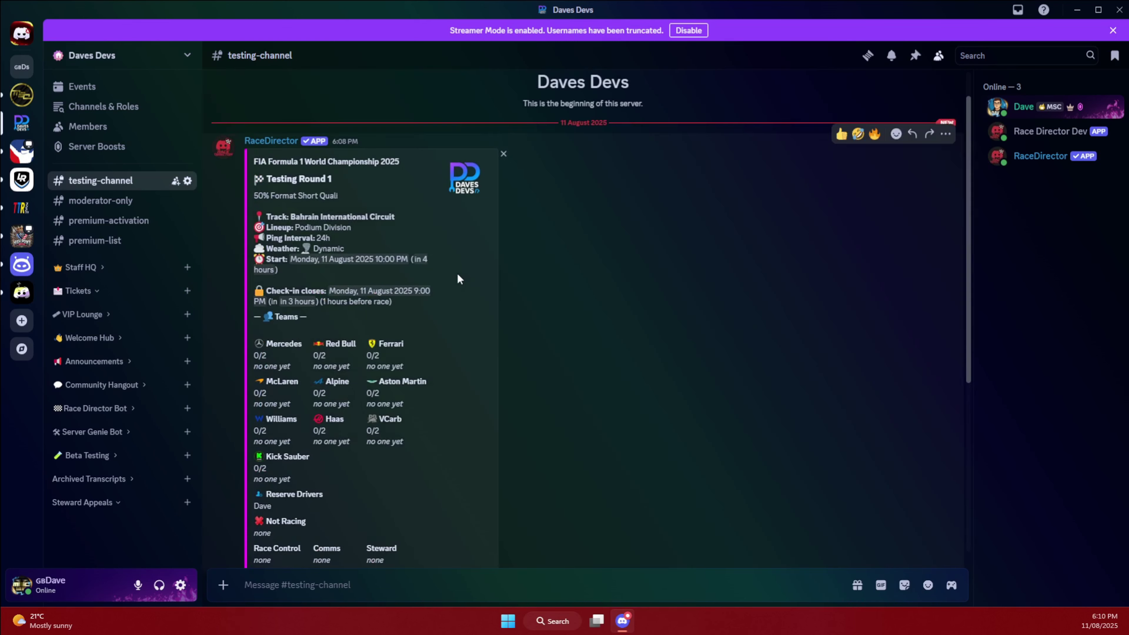
pyautogui.scroll(-5, 418, 276)
# Add the Mercedes and Ferrari team roles to your own member profile.
pyautogui.click(1050, 131)
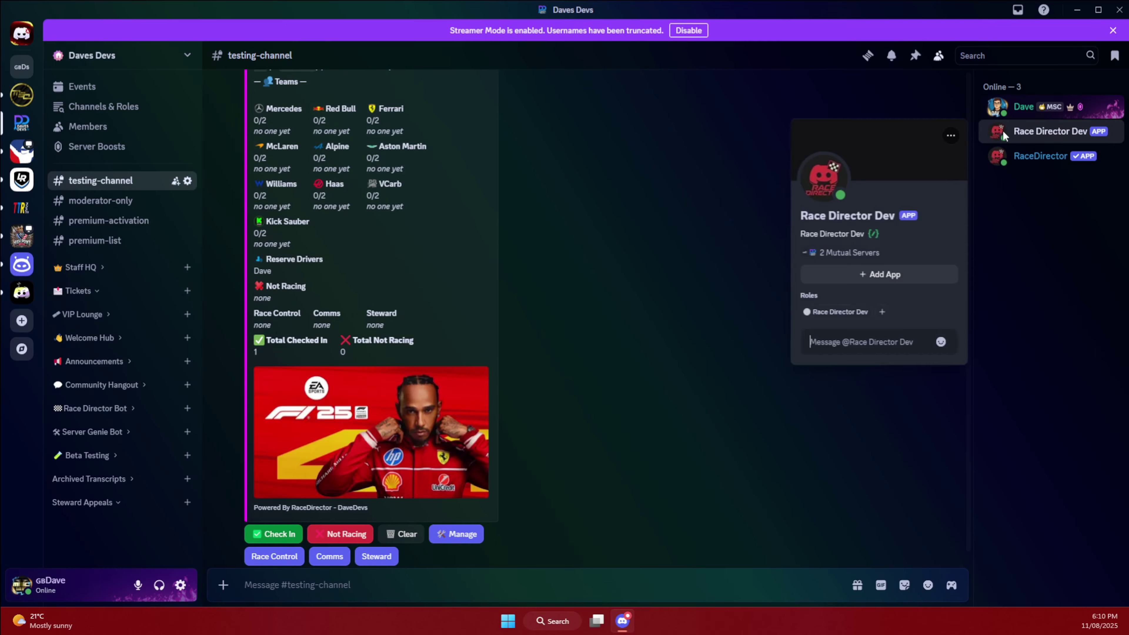
pyautogui.click(929, 99)
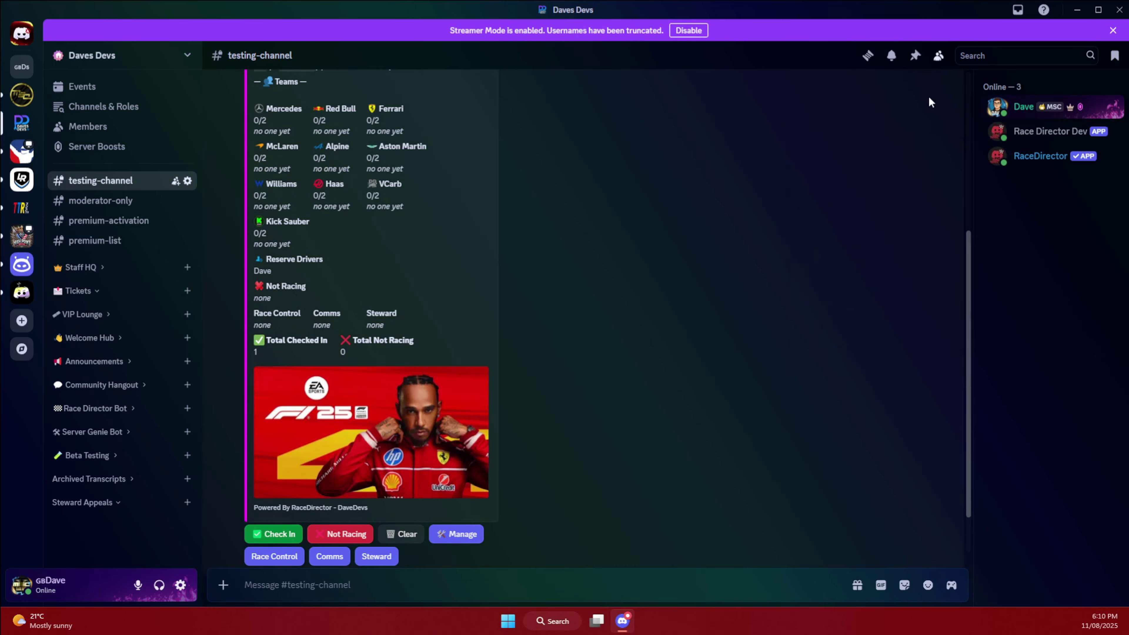
pyautogui.click(995, 111)
pyautogui.click(906, 250)
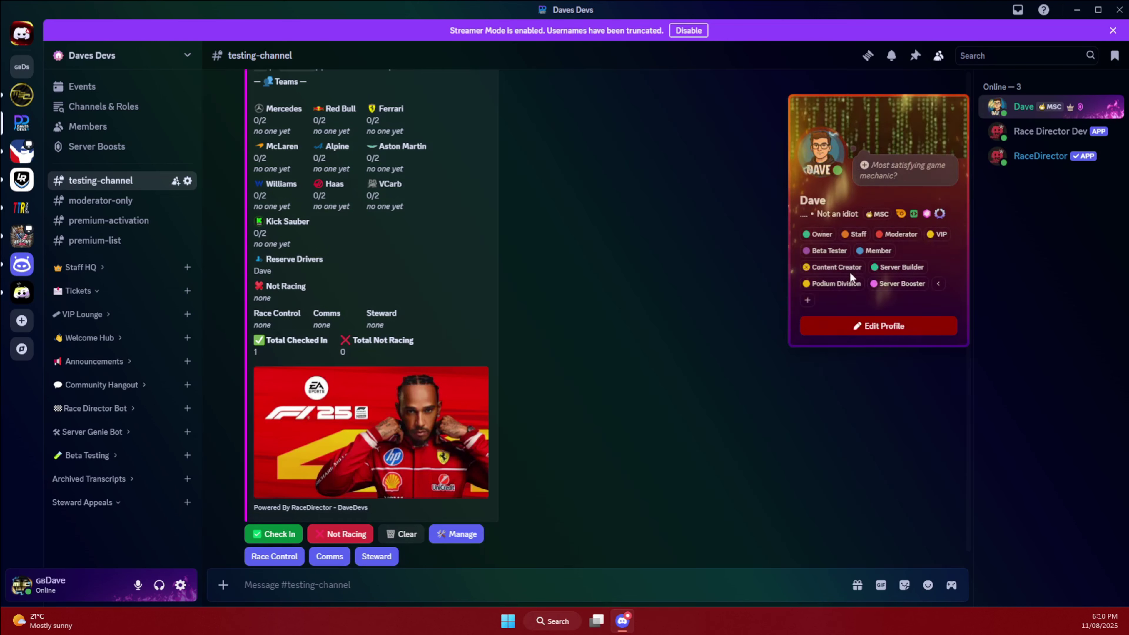
pyautogui.click(806, 300)
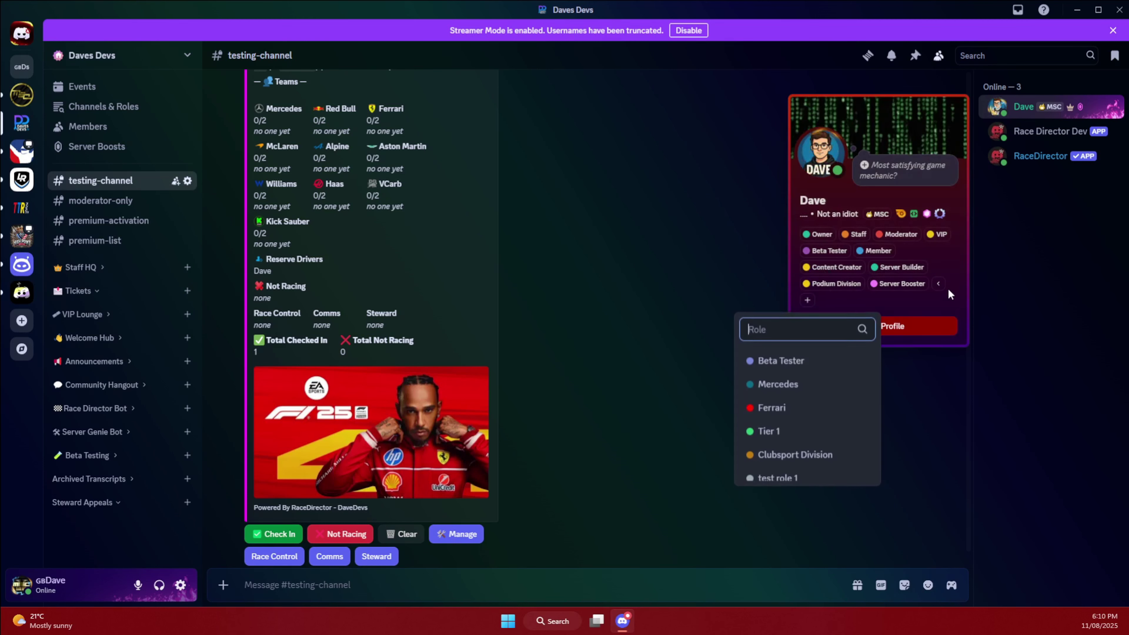
pyautogui.click(782, 393)
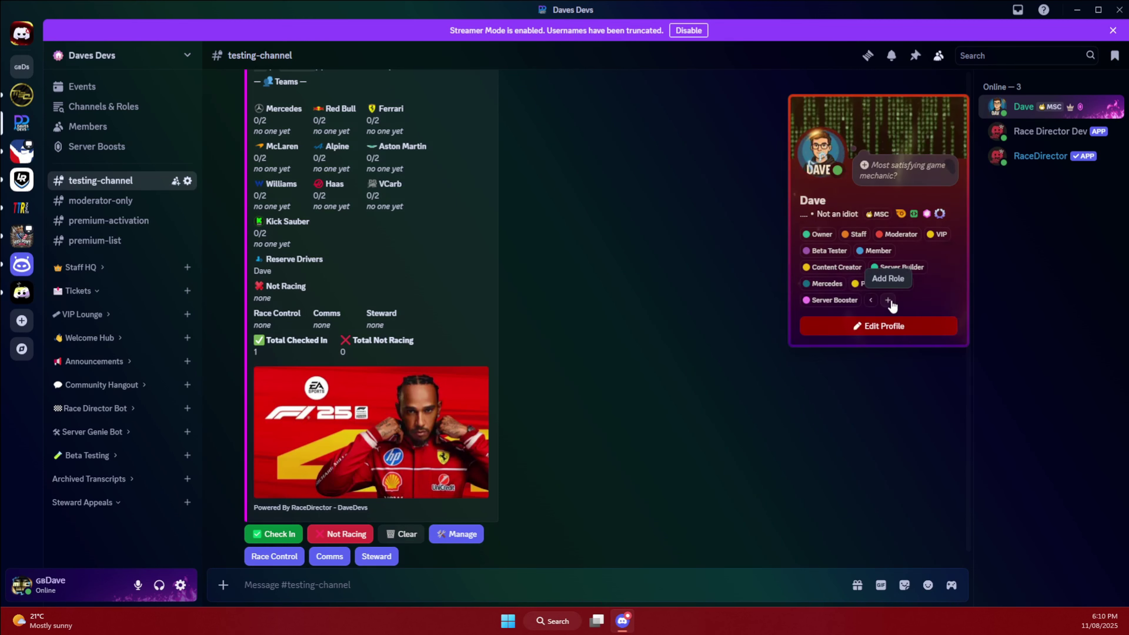
pyautogui.click(887, 300)
pyautogui.click(900, 384)
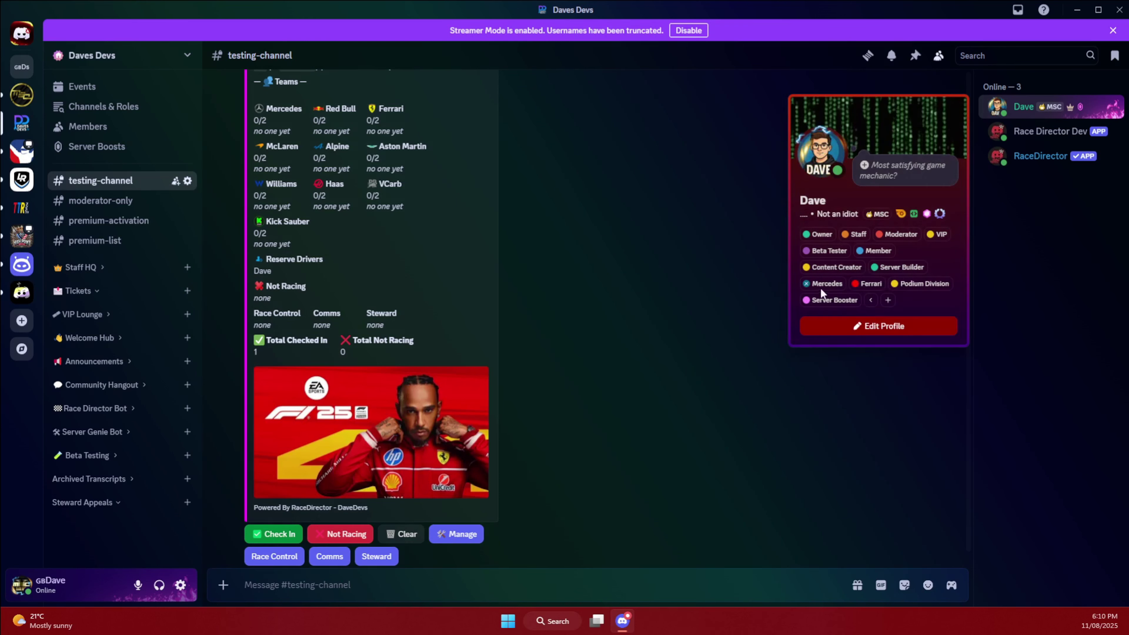
# Add the Clubsport Division role to your own member profile and view all assigned roles.
pyautogui.click(887, 300)
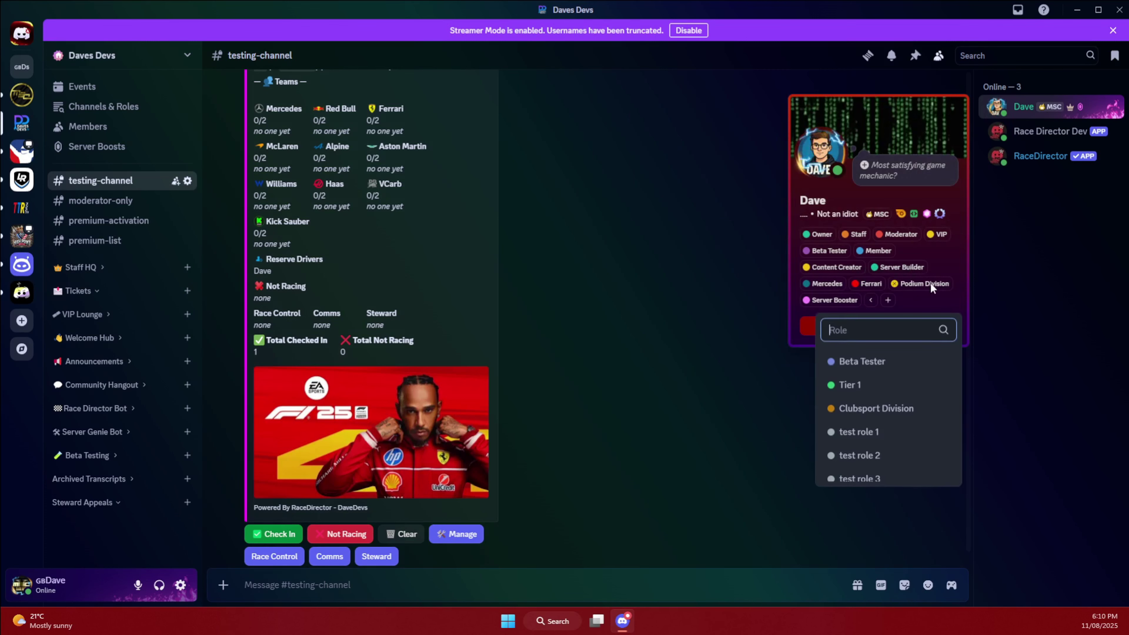
pyautogui.scroll(-3, 902, 391)
pyautogui.scroll(2, 904, 387)
pyautogui.click(907, 352)
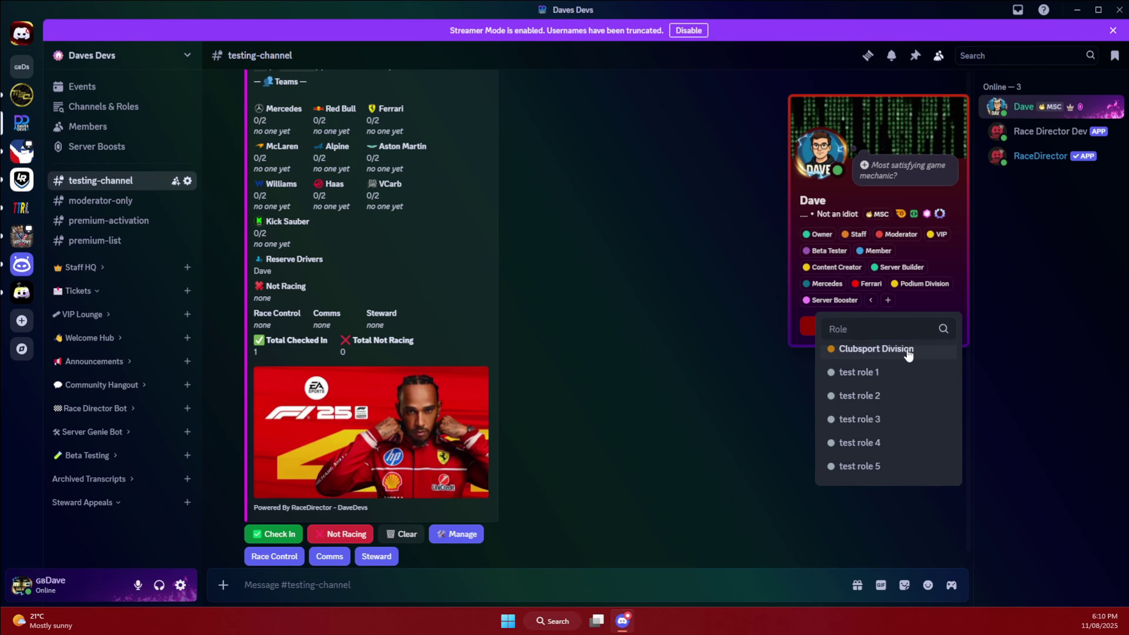
pyautogui.click(695, 355)
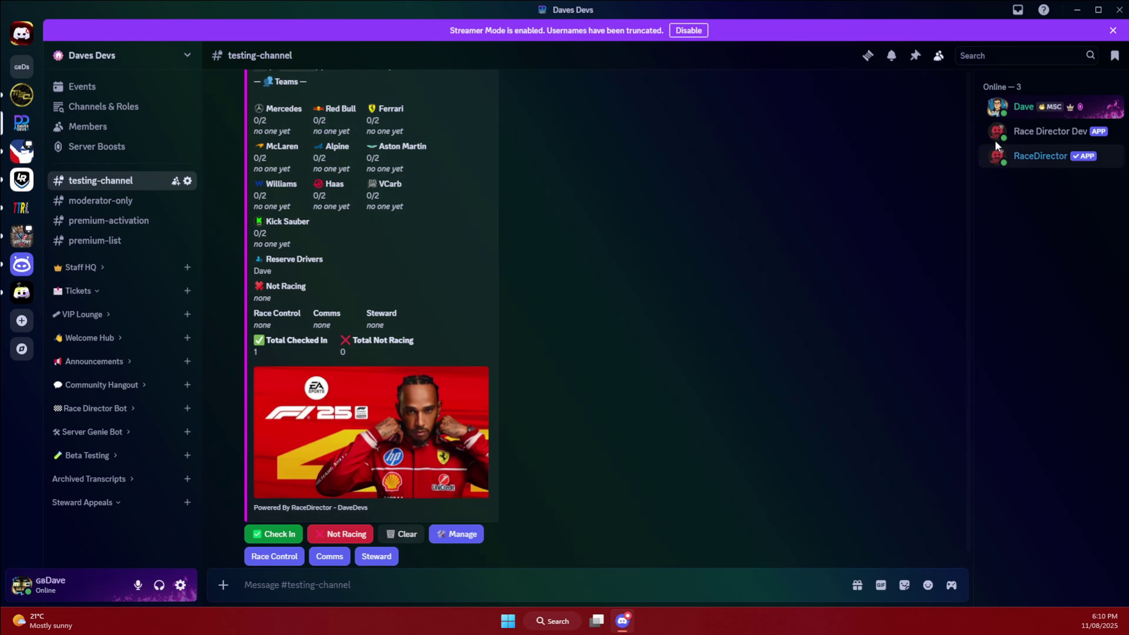
pyautogui.click(1006, 108)
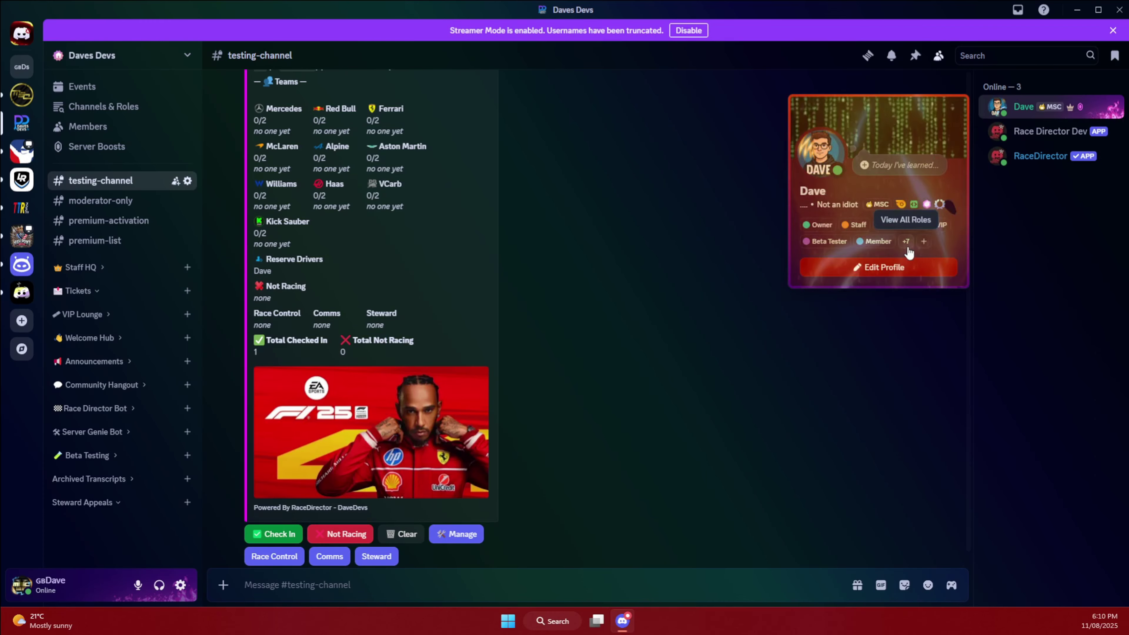
pyautogui.click(930, 241)
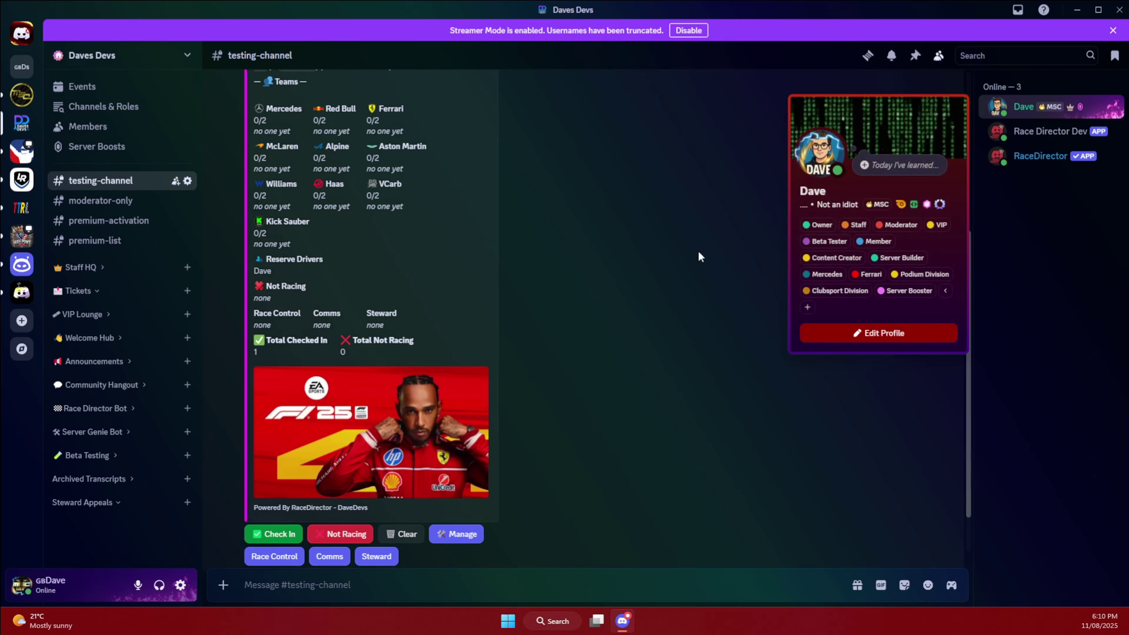
# Clear your reserve response for Testing Round 1 and start a new check-in with both team roles assigned.
pyautogui.click(717, 257)
pyautogui.scroll(4, 356, 249)
pyautogui.scroll(-2, 345, 257)
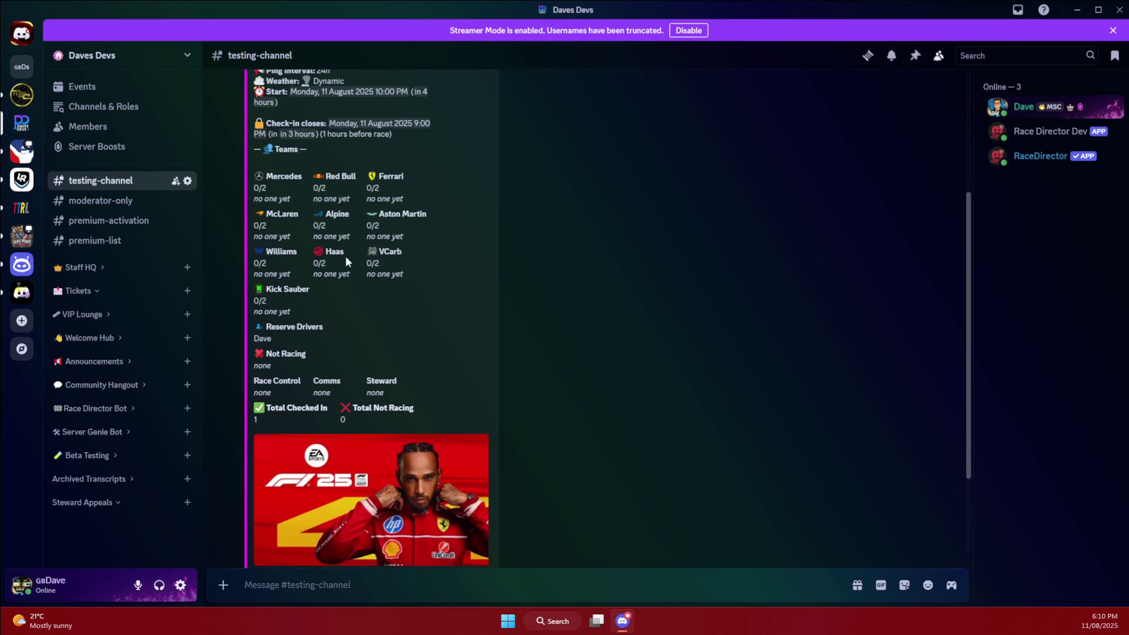
pyautogui.scroll(2, 345, 255)
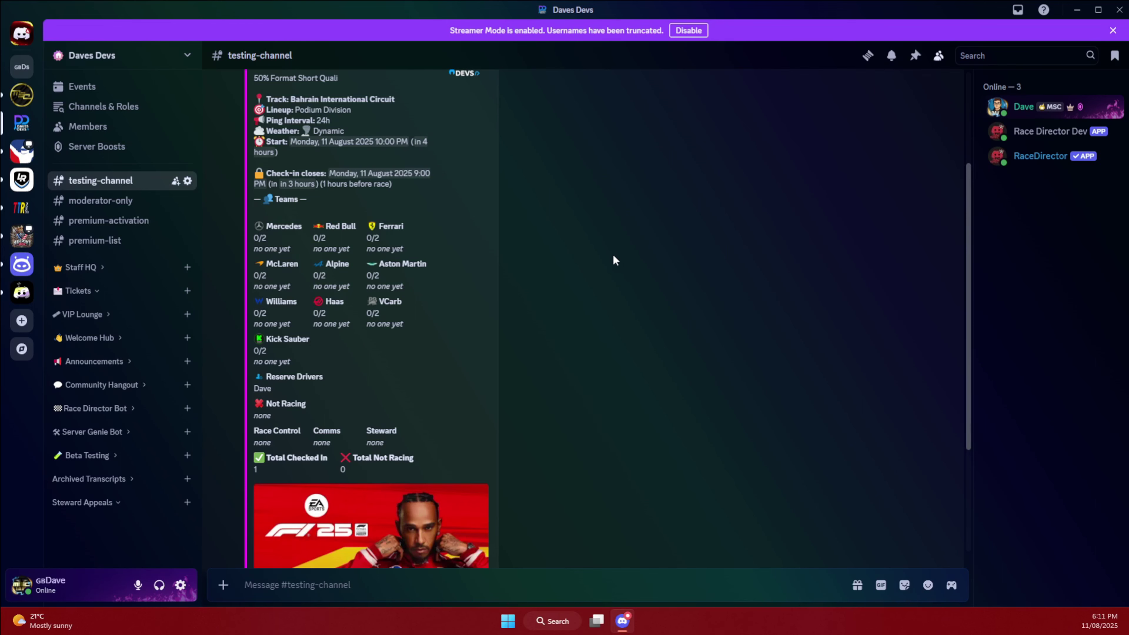
pyautogui.scroll(-4, 390, 253)
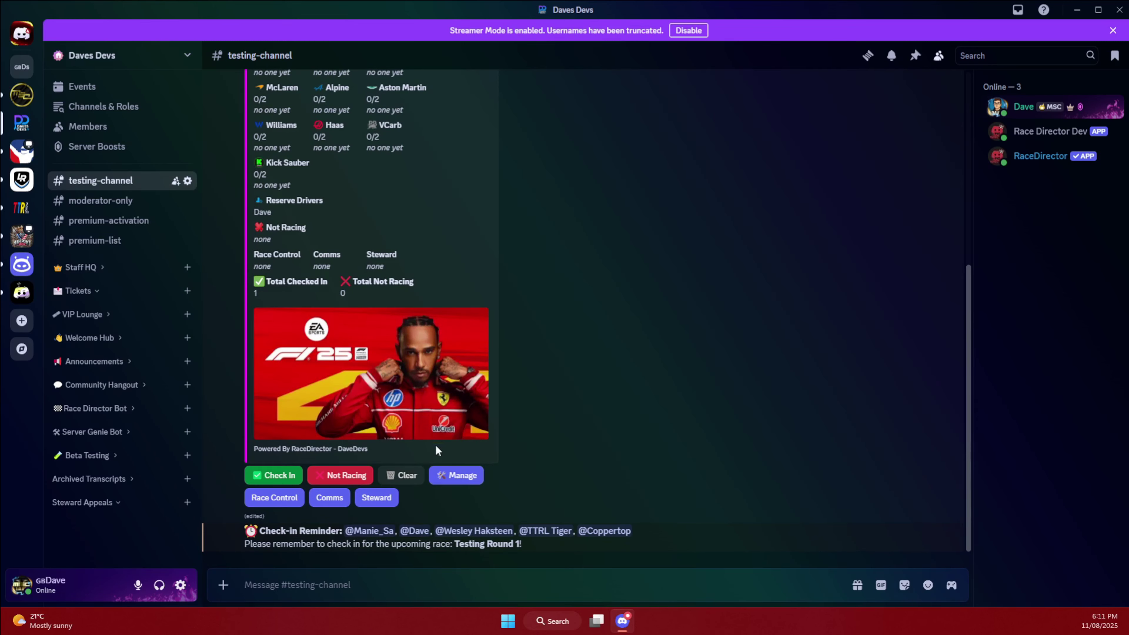
pyautogui.click(400, 476)
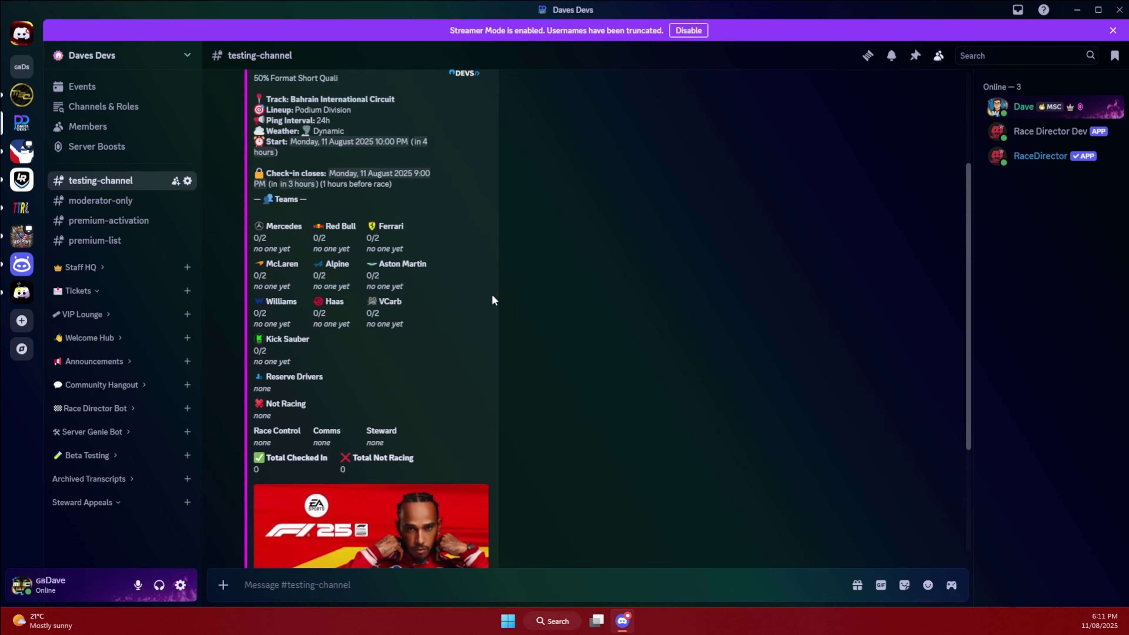
pyautogui.click(273, 474)
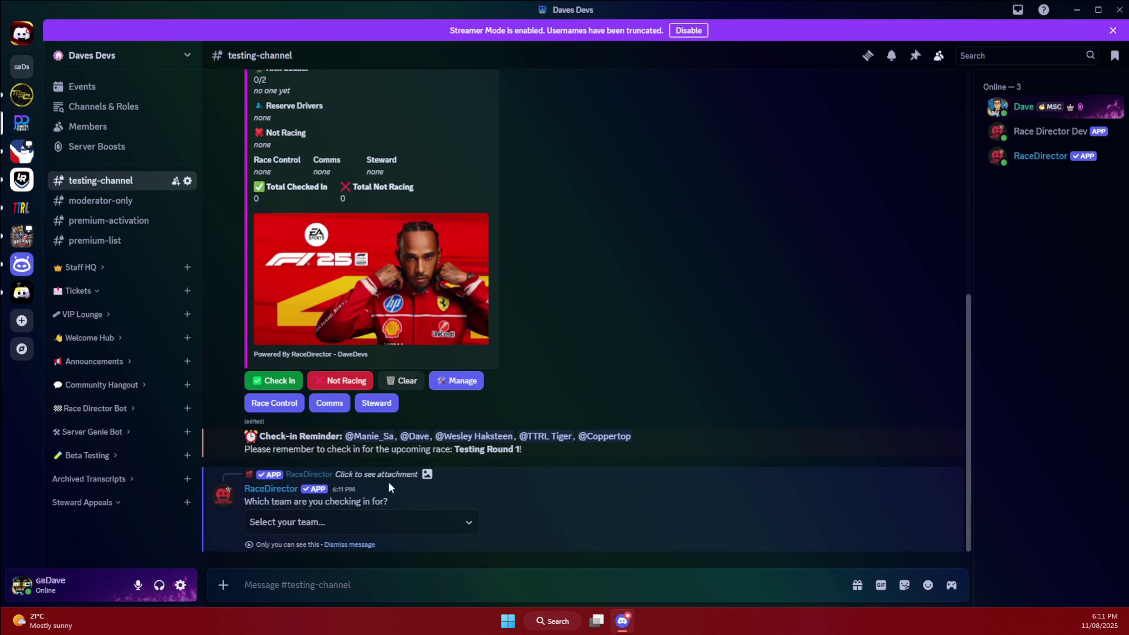
# View the full list of roles assigned to your own member profile.
pyautogui.click(1024, 107)
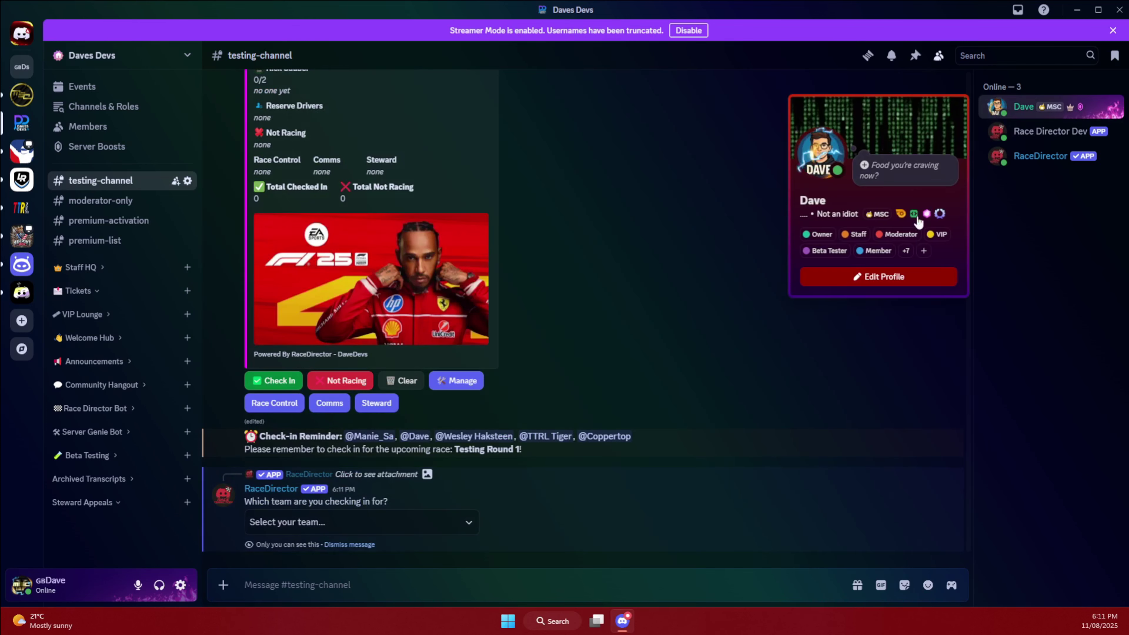
pyautogui.click(910, 251)
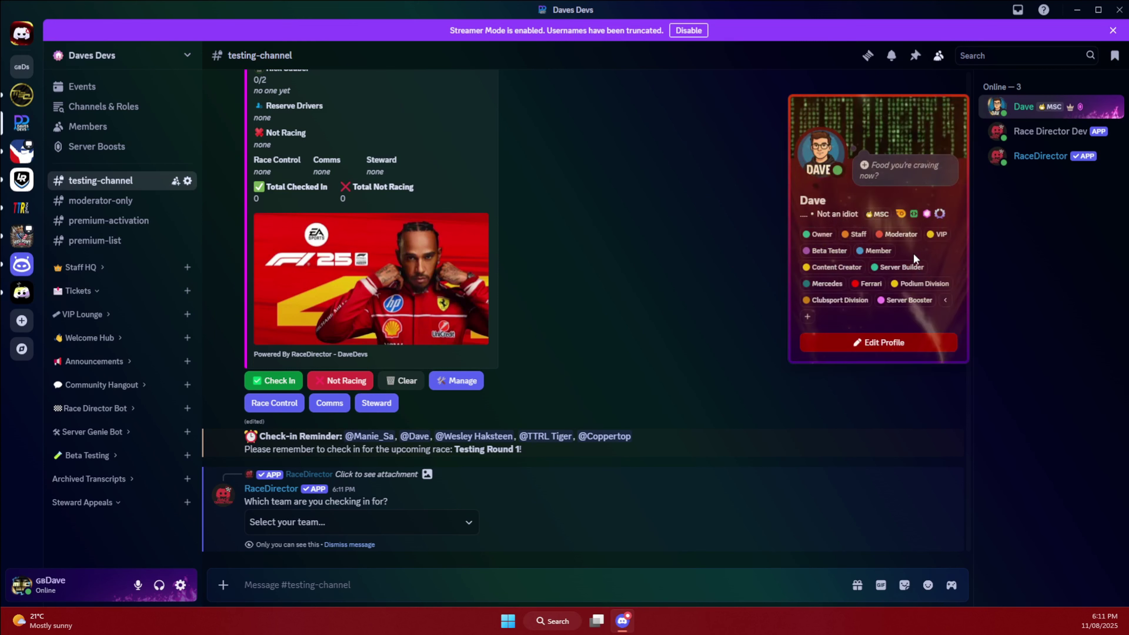
pyautogui.click(720, 278)
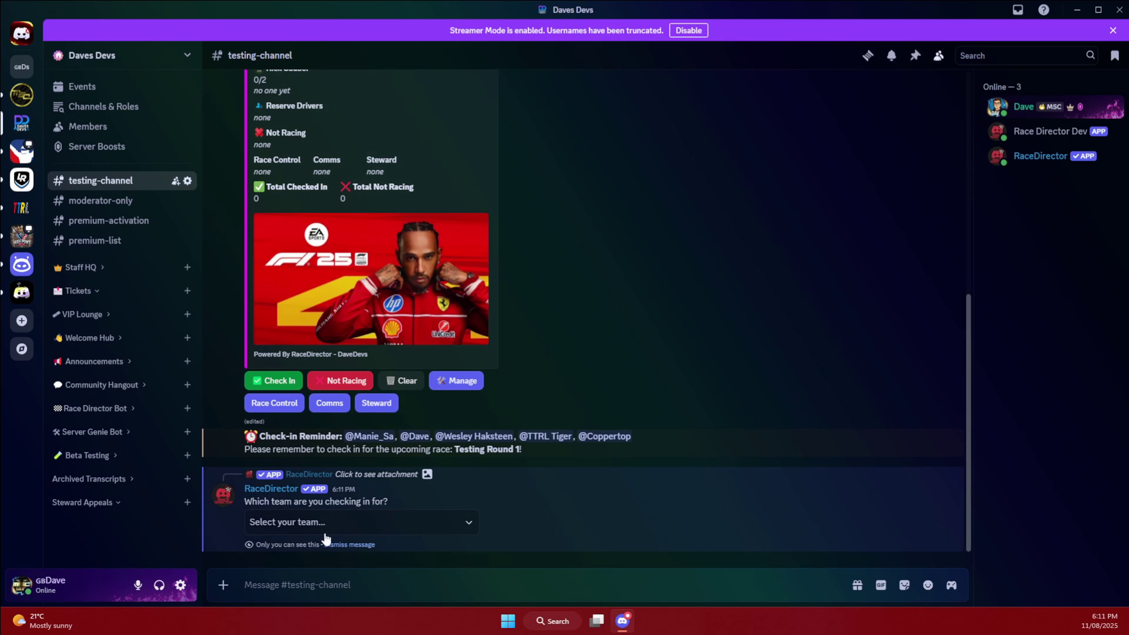
# Check in to Testing Round 1 for the Ferrari team and review the race lineup.
pyautogui.click(348, 524)
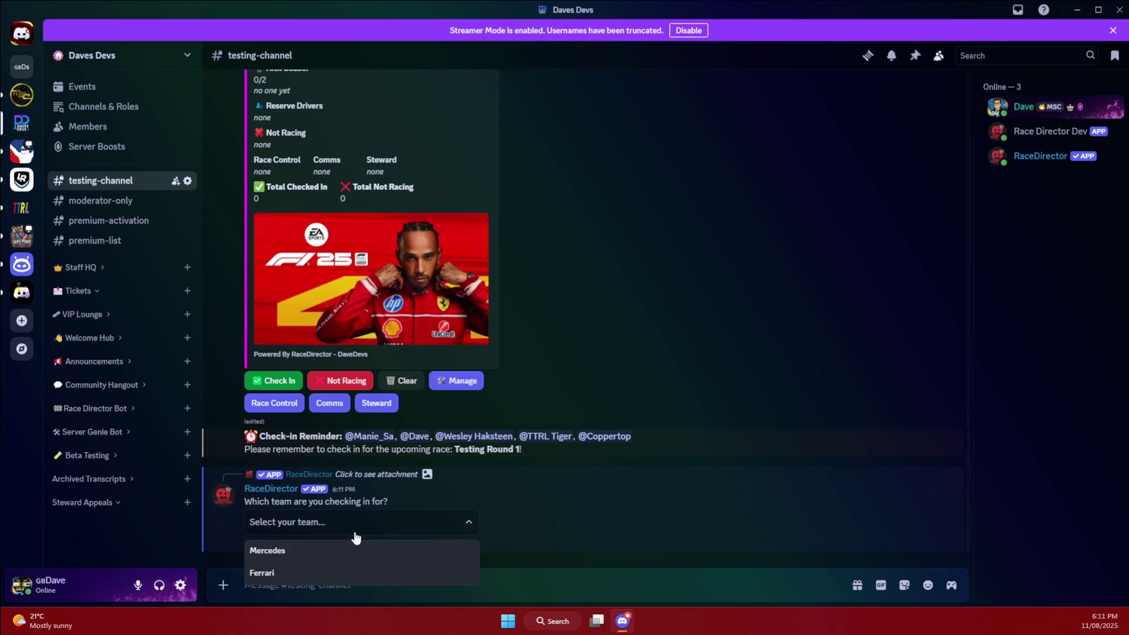
pyautogui.click(570, 371)
pyautogui.scroll(5, 537, 270)
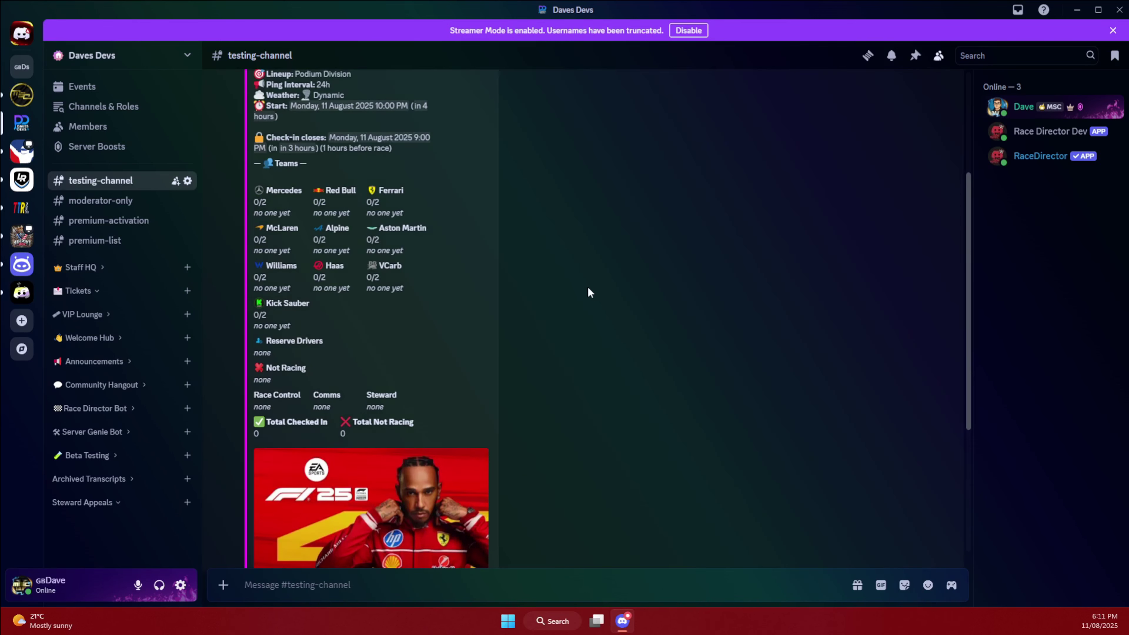
pyautogui.scroll(-5, 592, 289)
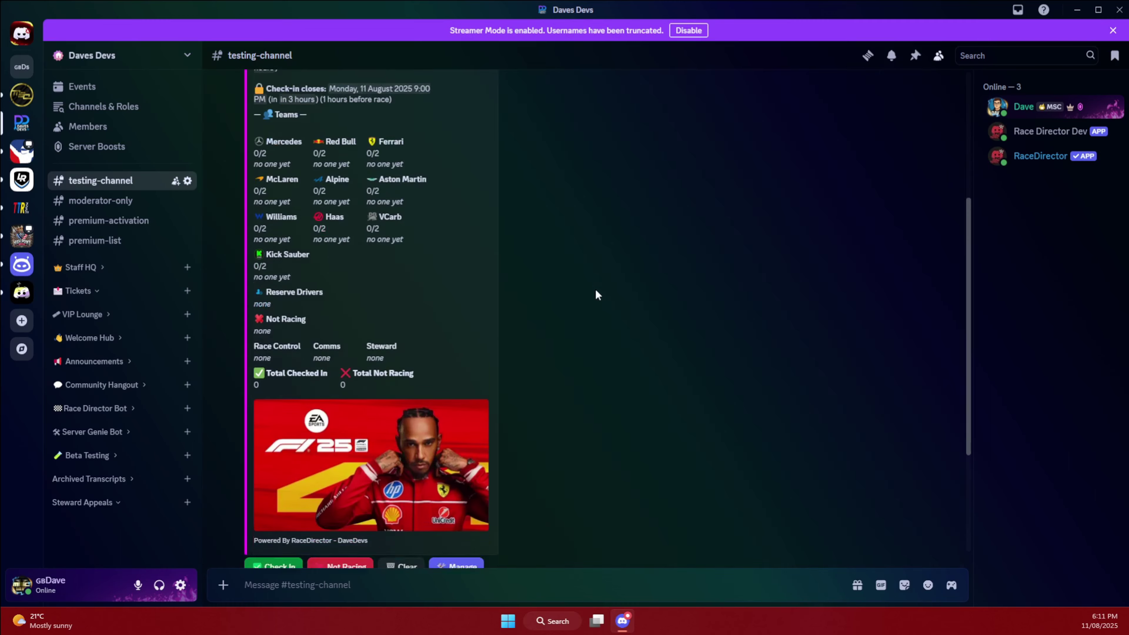
pyautogui.click(379, 522)
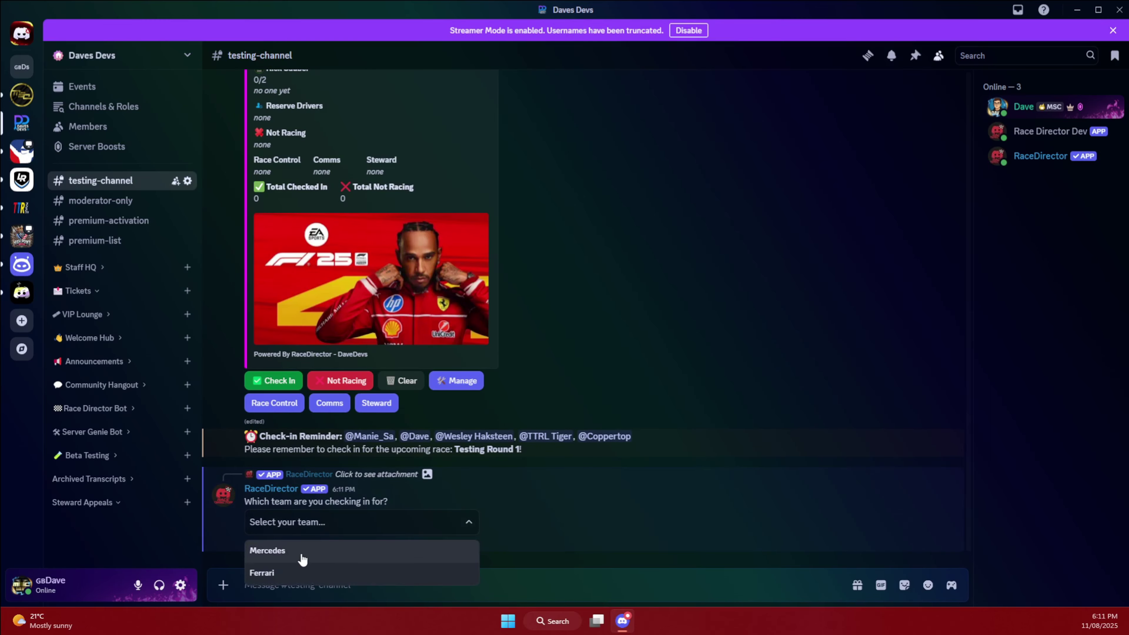
pyautogui.click(285, 573)
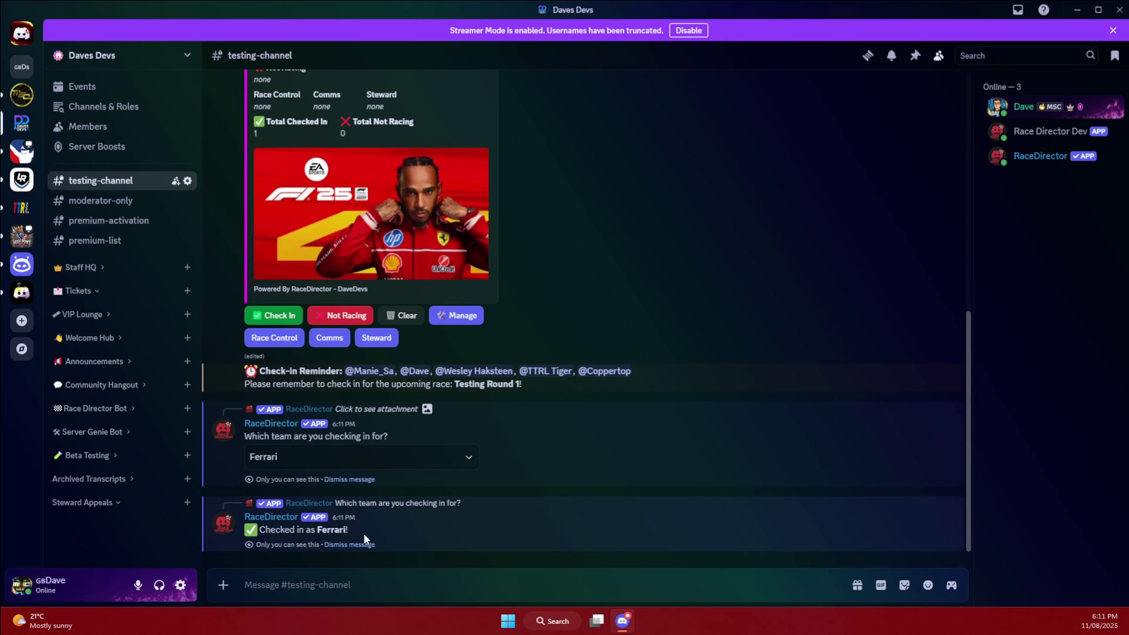
pyautogui.scroll(8, 363, 535)
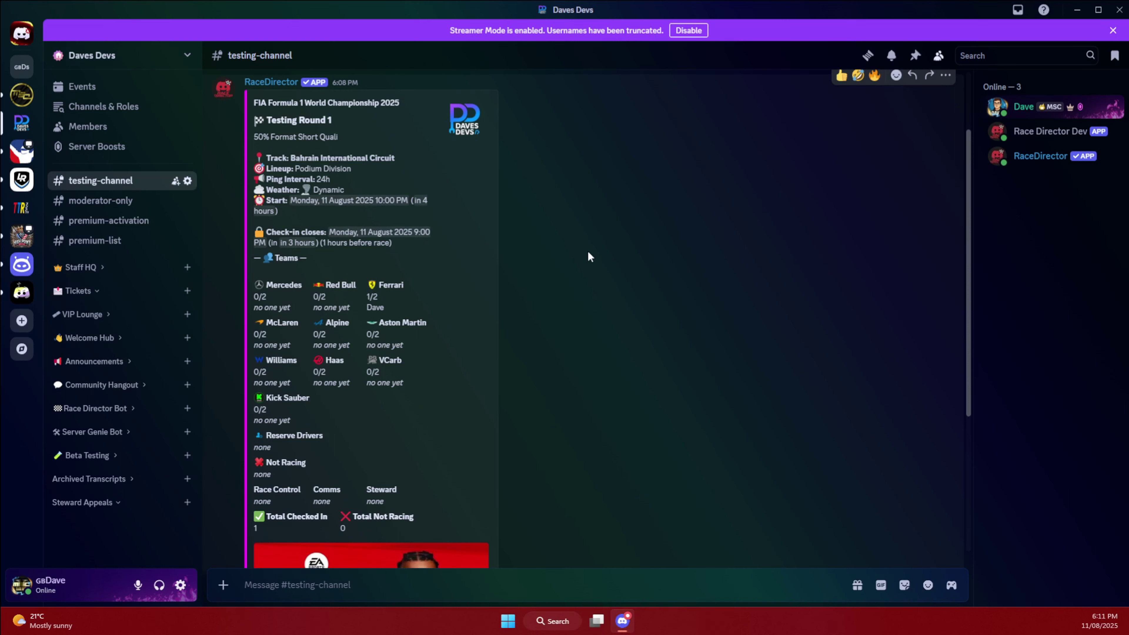
pyautogui.scroll(-5, 581, 249)
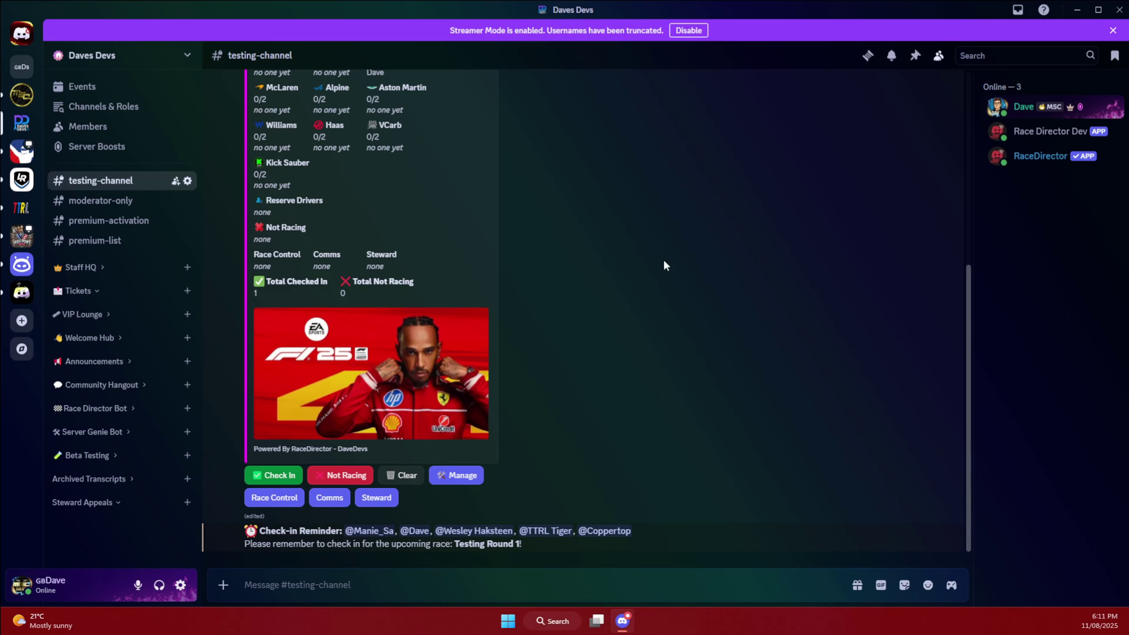
pyautogui.scroll(8, 733, 329)
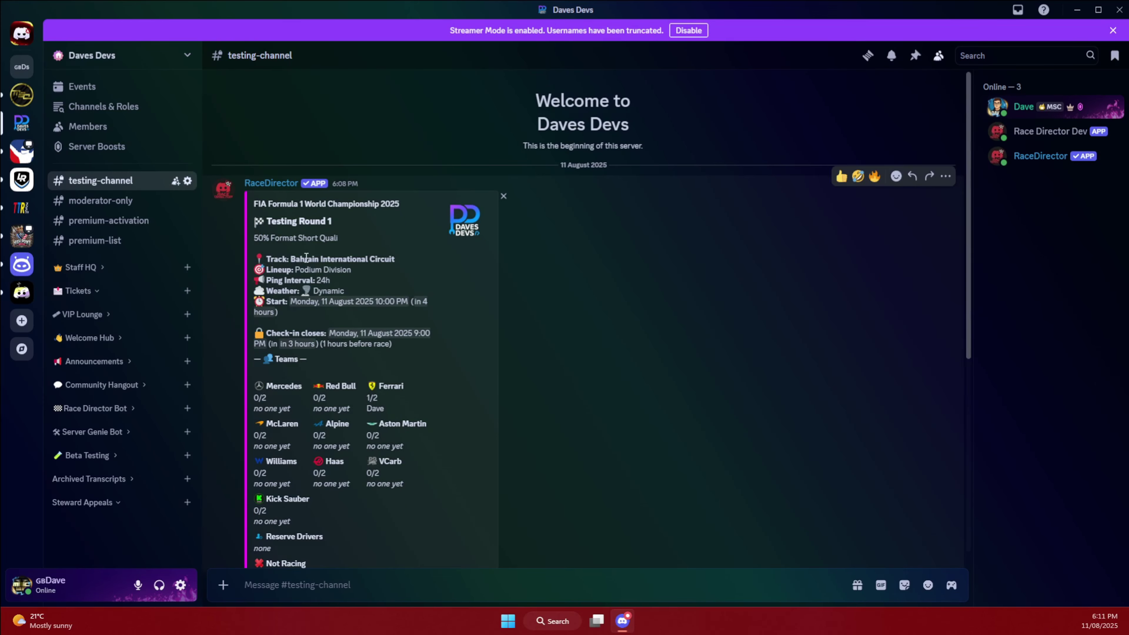
# Remove the Podium Division and Ferrari roles from your own member profile.
pyautogui.click(1023, 106)
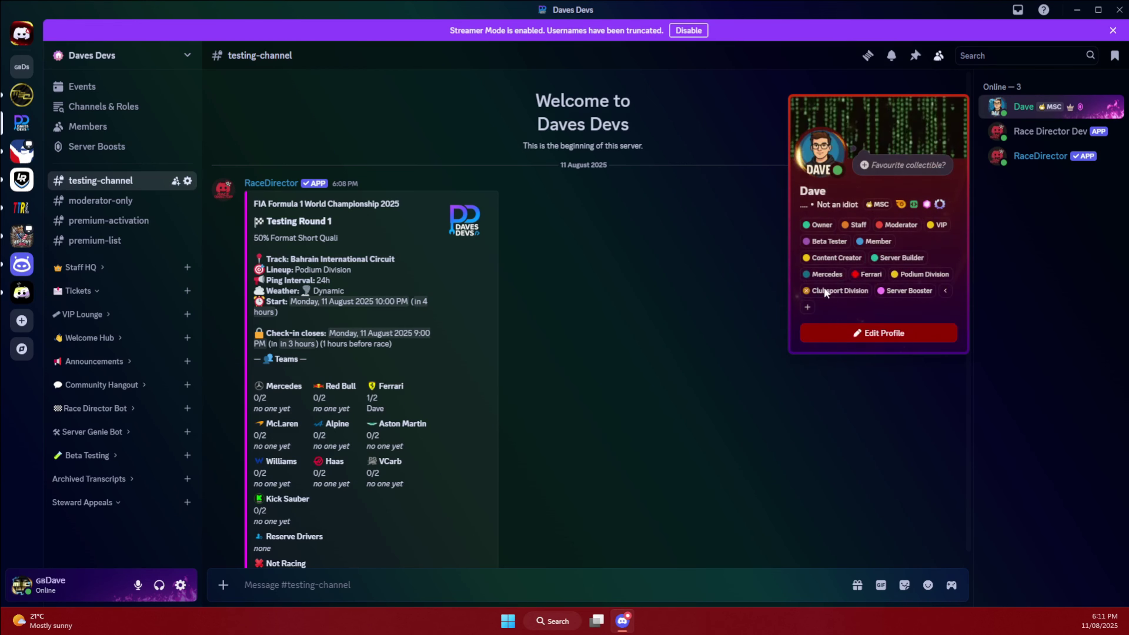
pyautogui.click(895, 274)
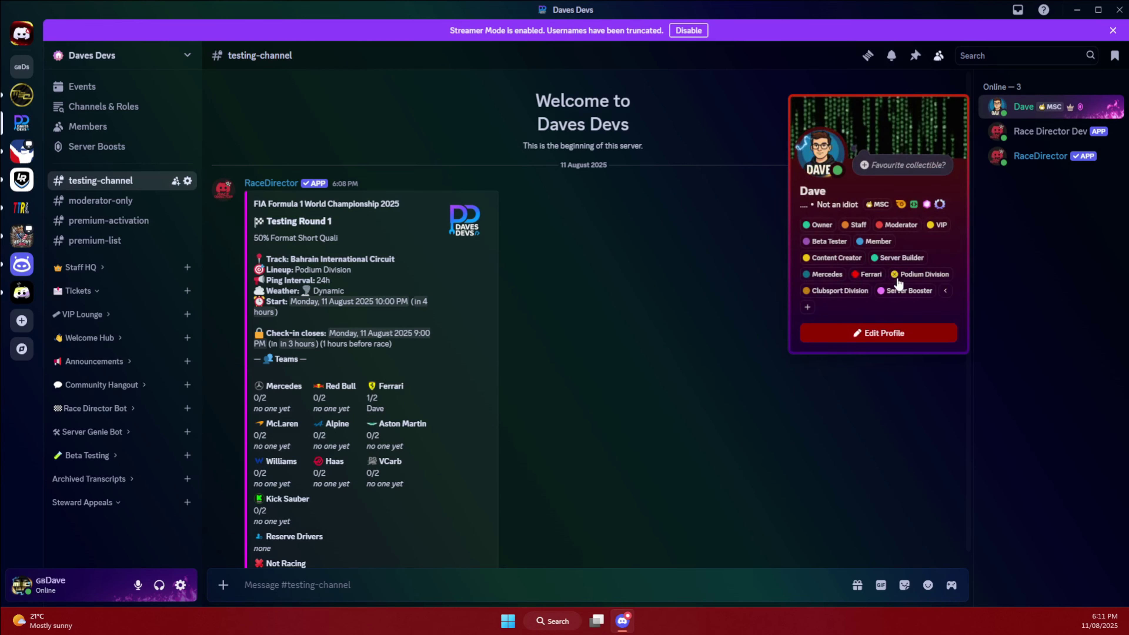
pyautogui.click(855, 274)
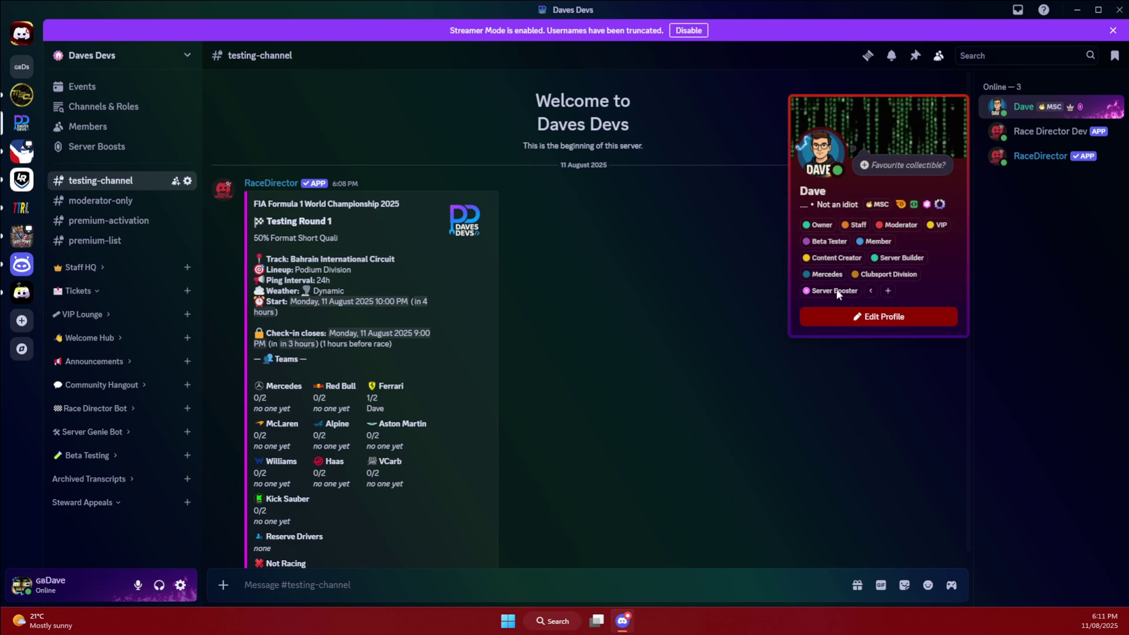
pyautogui.click(728, 295)
# Clear your Ferrari check-in for Testing Round 1 and check in again without the Podium Division role.
pyautogui.scroll(-5, 484, 330)
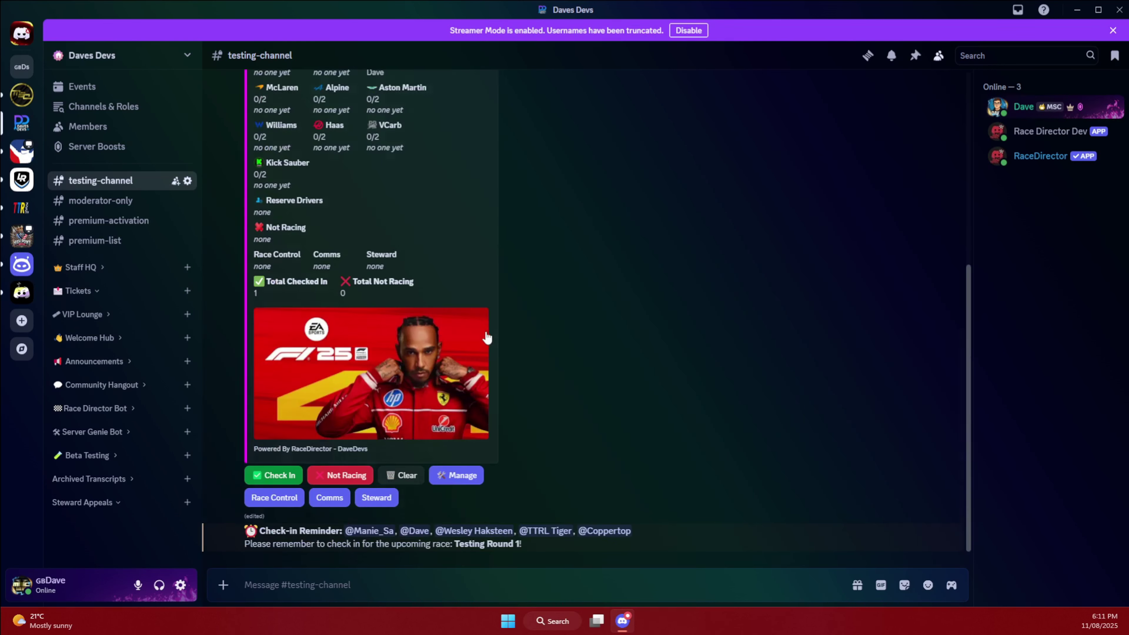
pyautogui.click(400, 475)
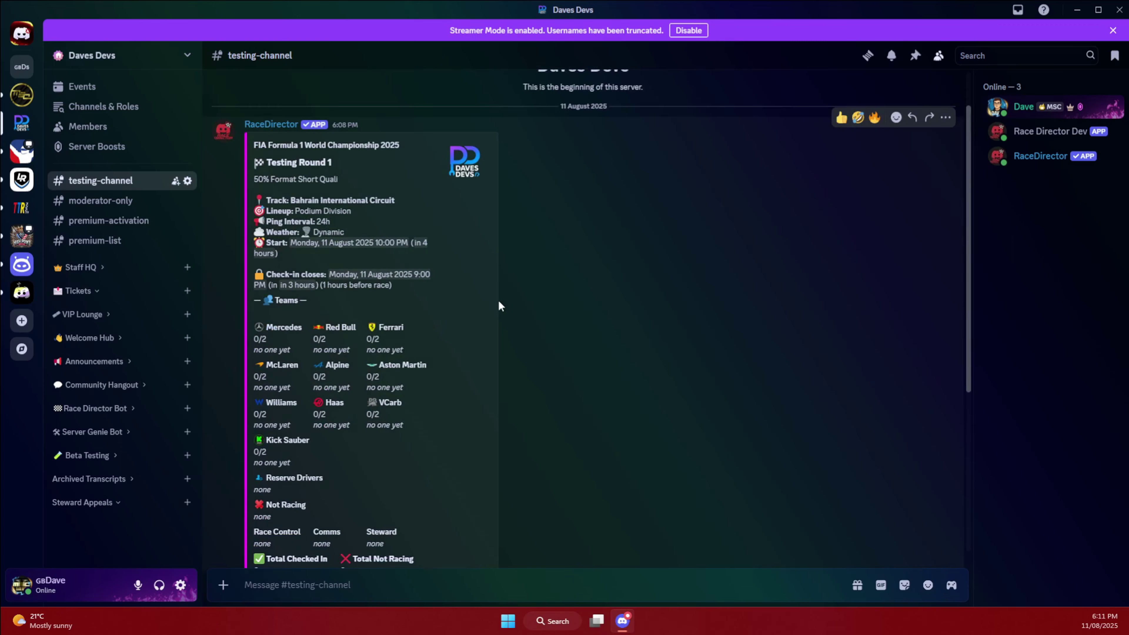
pyautogui.scroll(5, 457, 301)
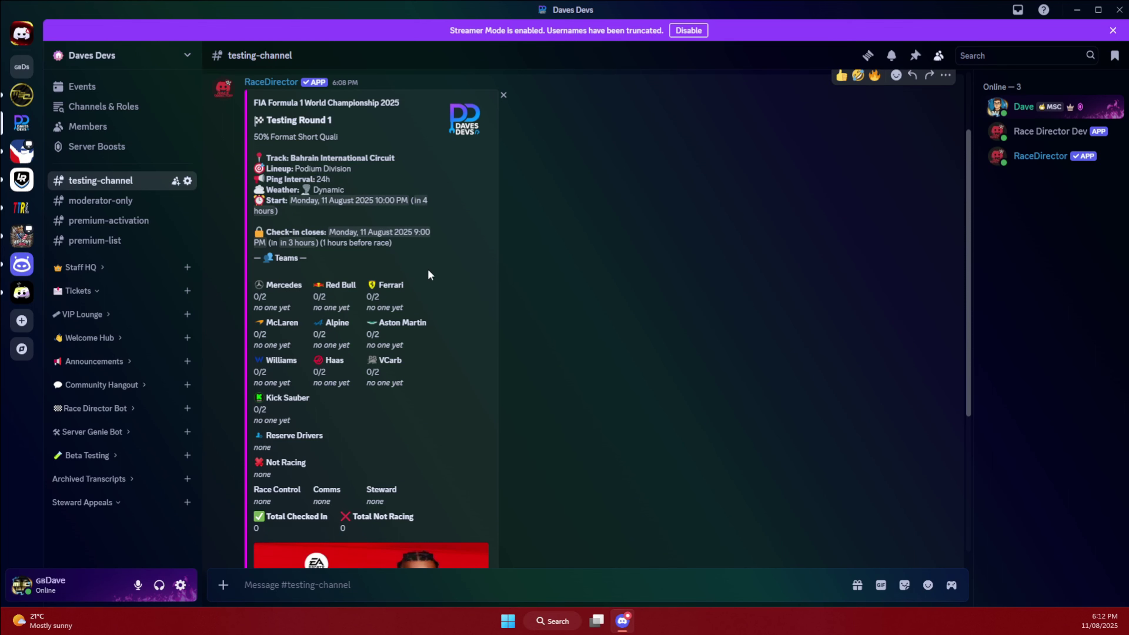
pyautogui.scroll(-4, 401, 308)
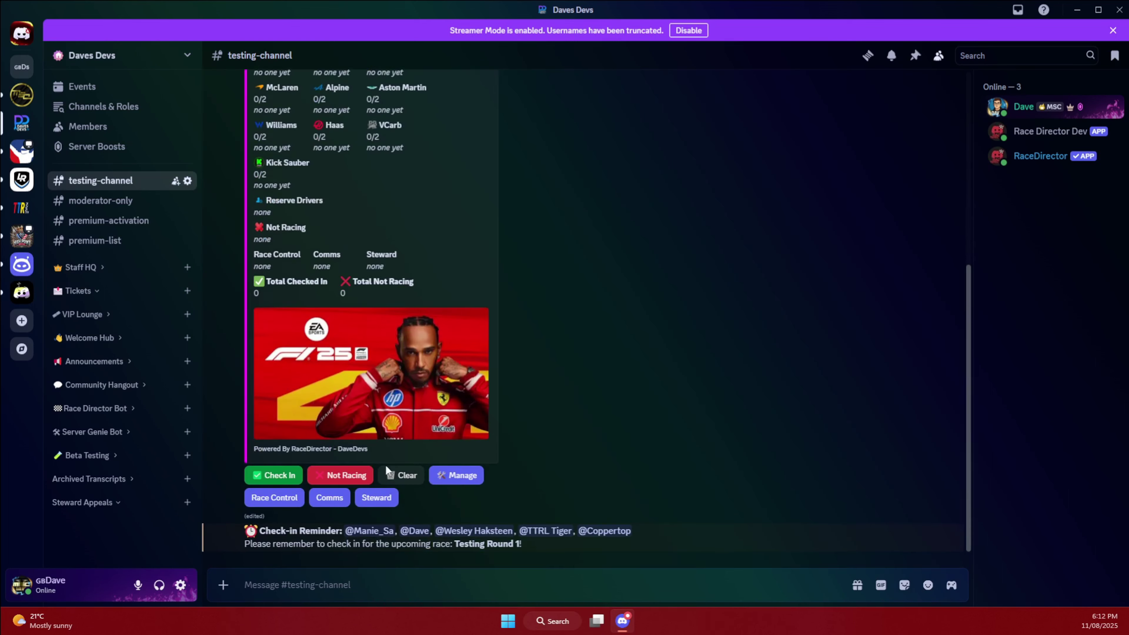
pyautogui.click(272, 474)
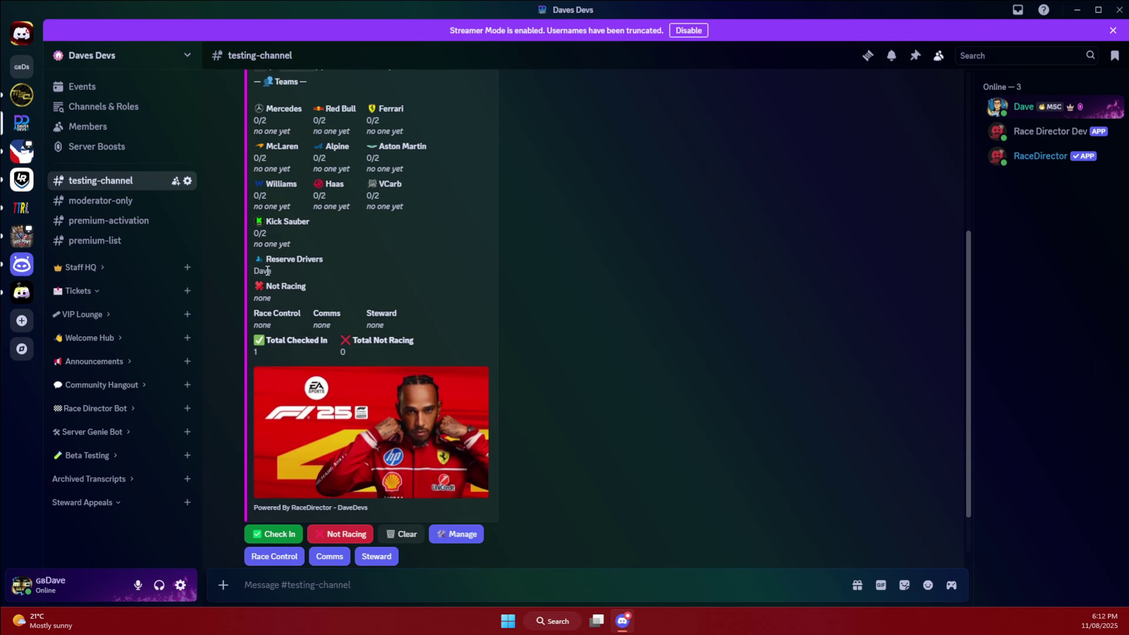
# Compare the Testing Round 1 lineup division and reserve drivers with the team and division roles on your own member profile.
pyautogui.scroll(4, 320, 160)
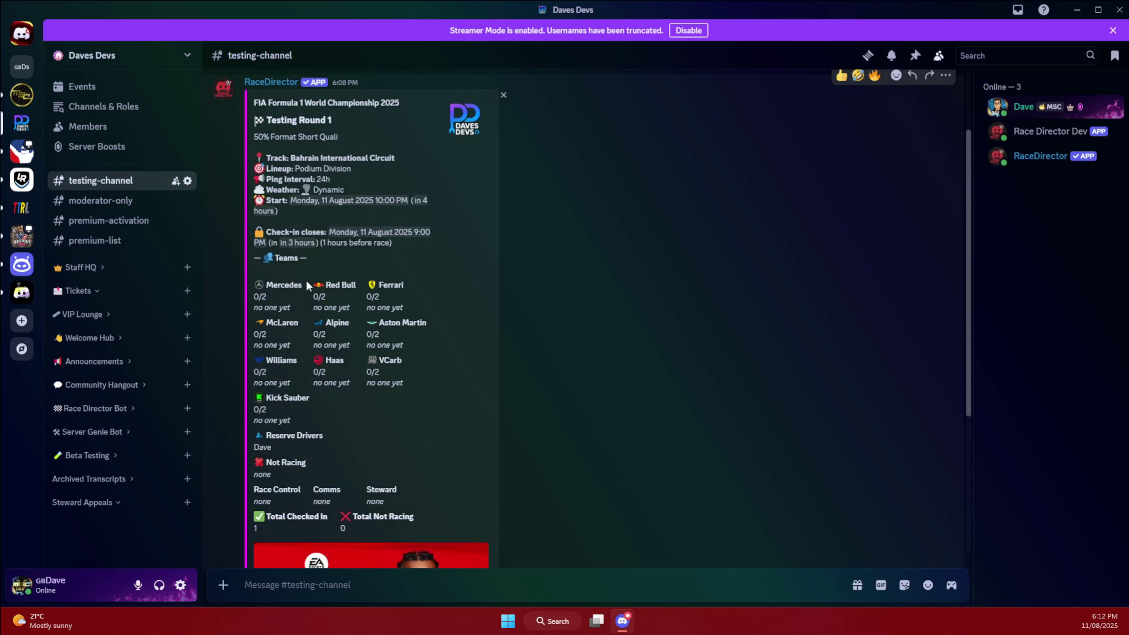
pyautogui.click(1022, 106)
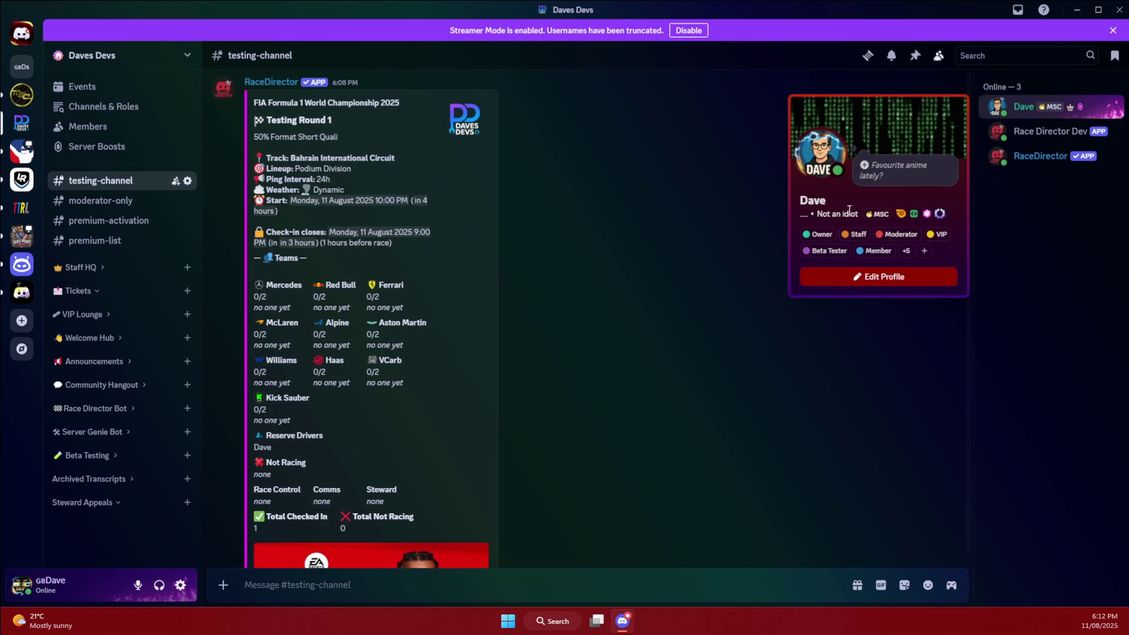
pyautogui.click(905, 252)
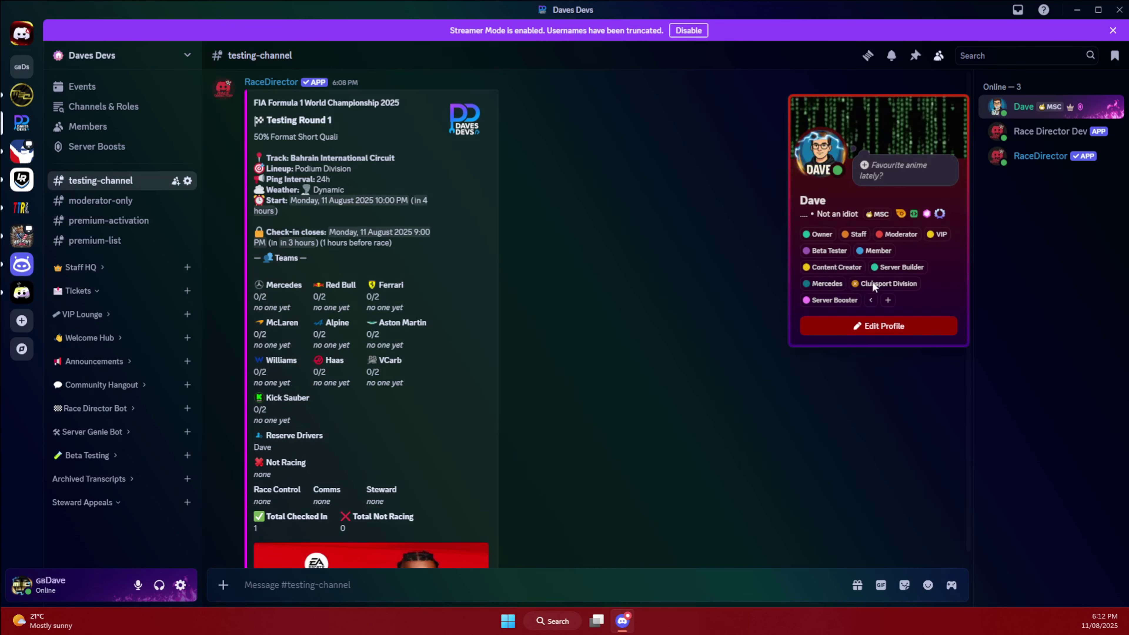
pyautogui.click(693, 290)
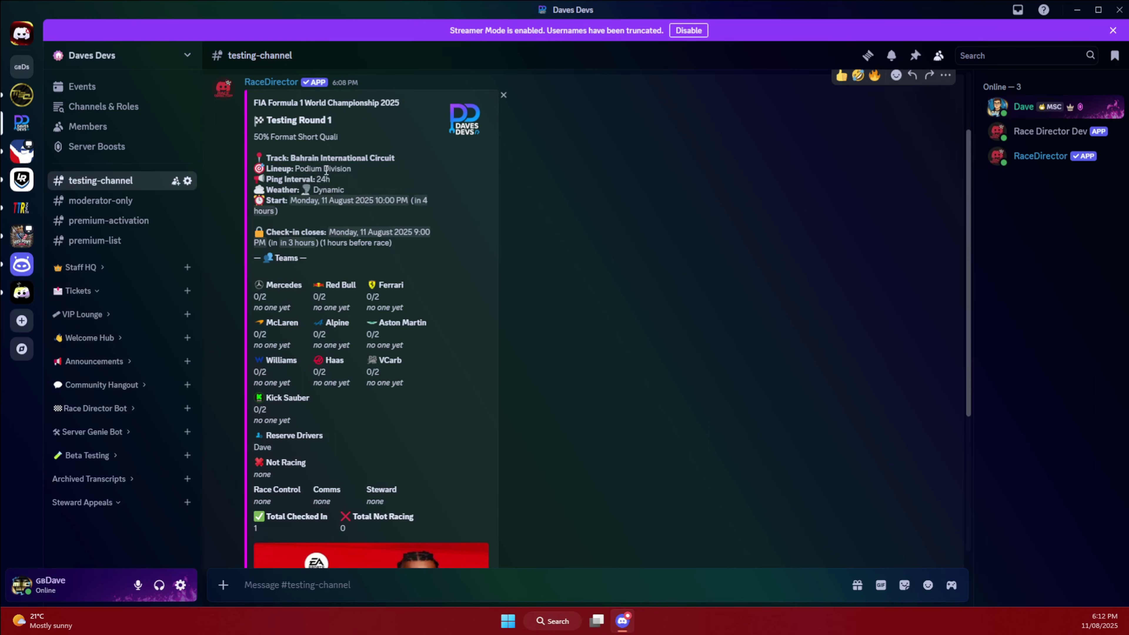
pyautogui.scroll(-4, 377, 240)
pyautogui.scroll(2, 375, 254)
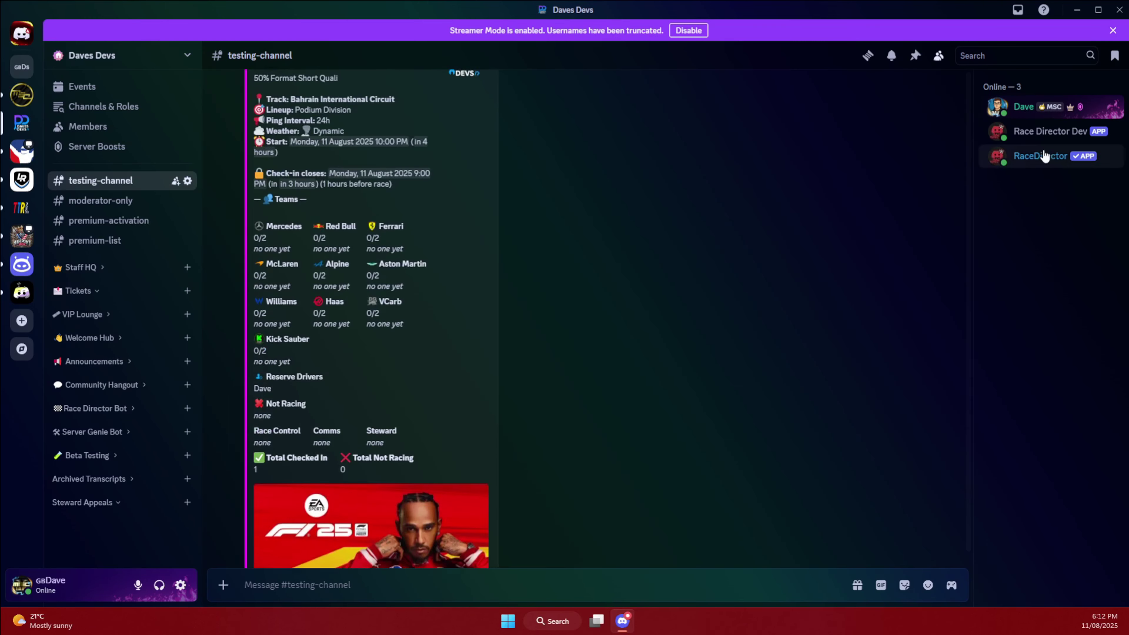
pyautogui.click(1006, 110)
pyautogui.click(907, 225)
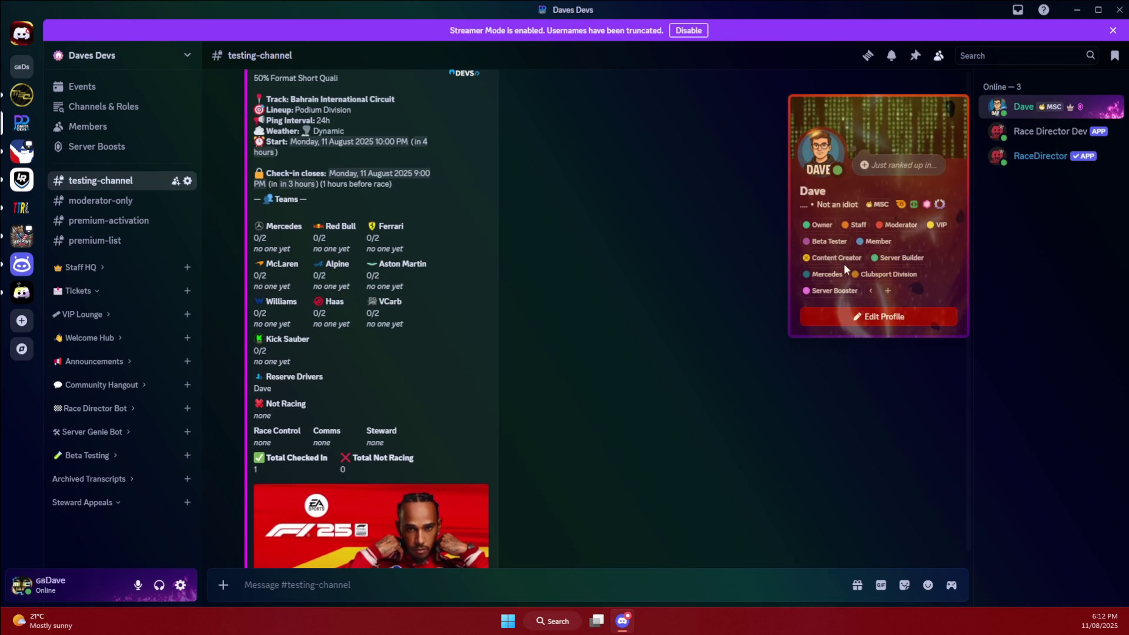
pyautogui.click(776, 254)
pyautogui.scroll(-4, 632, 243)
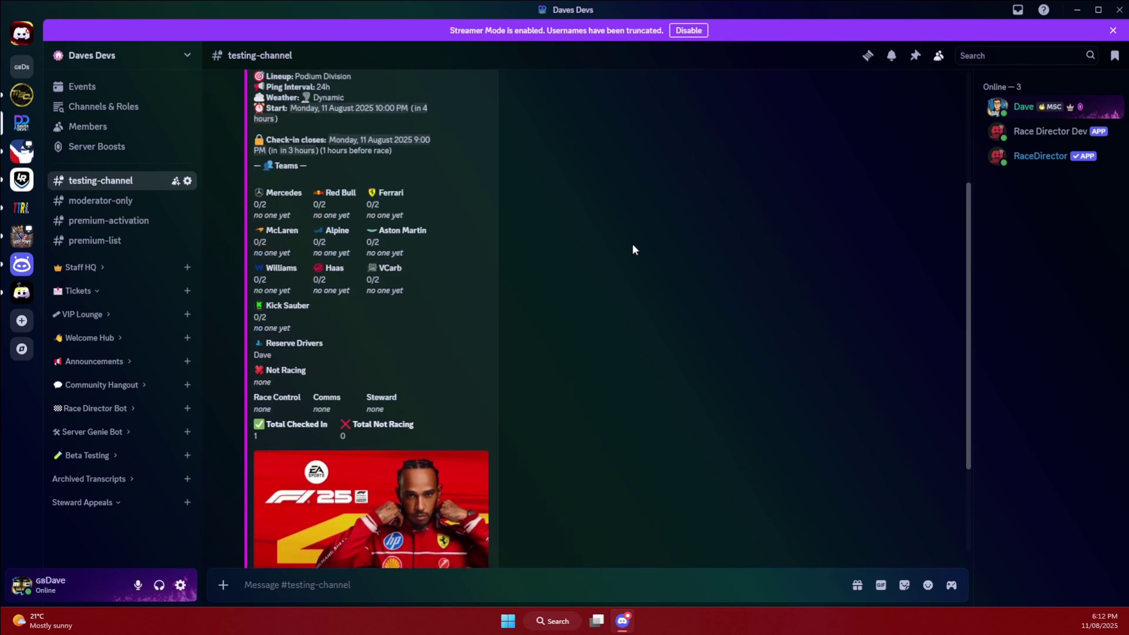
pyautogui.scroll(4, 448, 279)
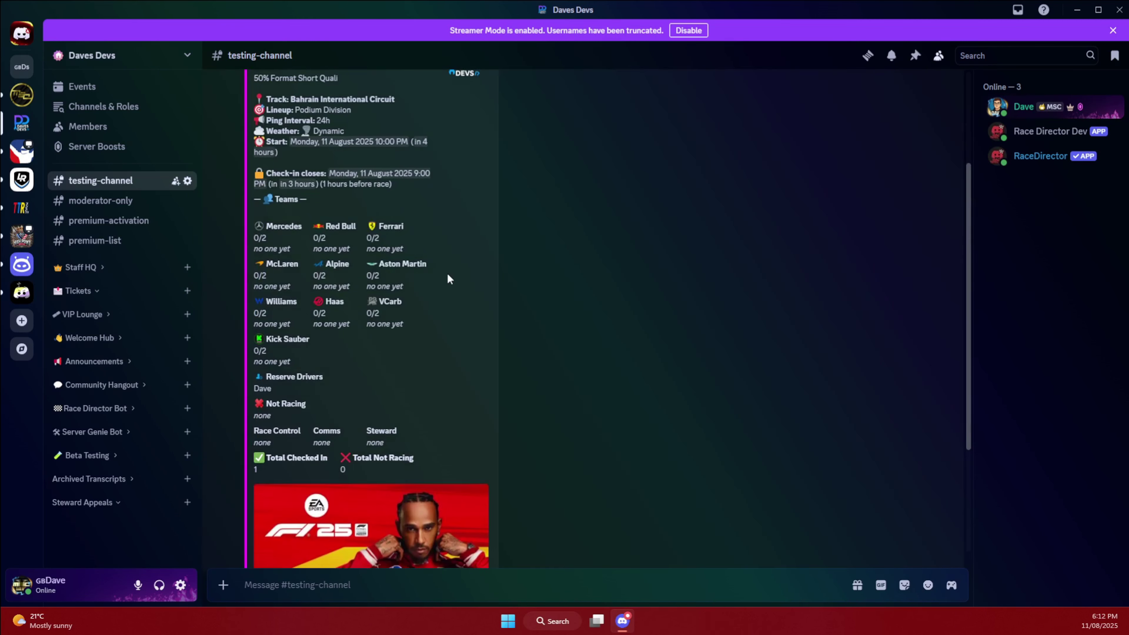
pyautogui.scroll(1, 468, 246)
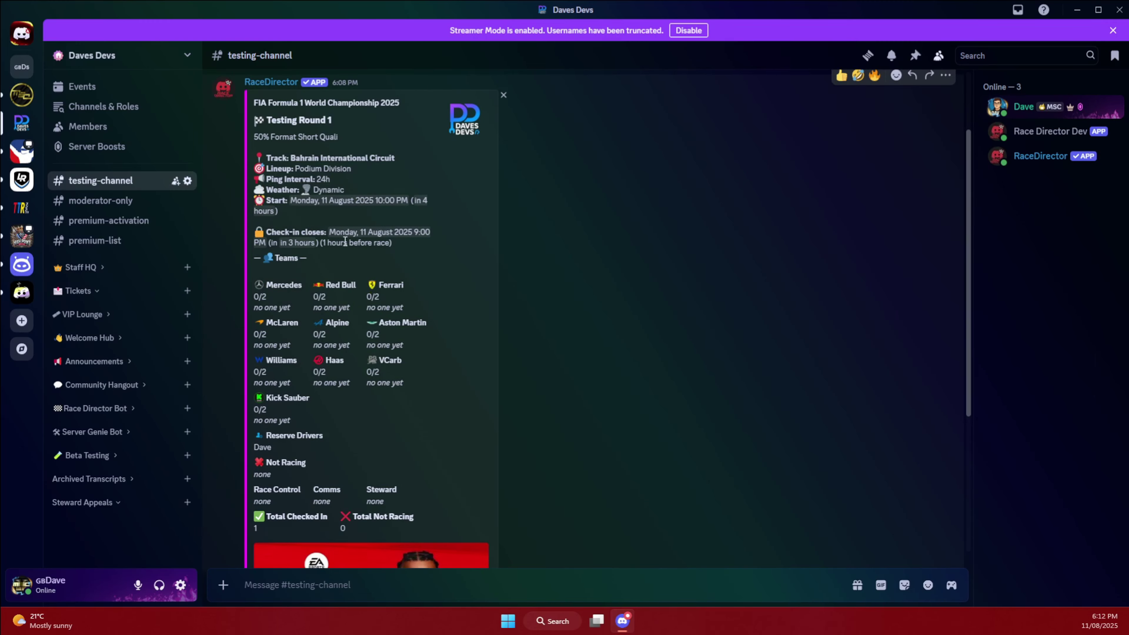
pyautogui.scroll(-6, 574, 213)
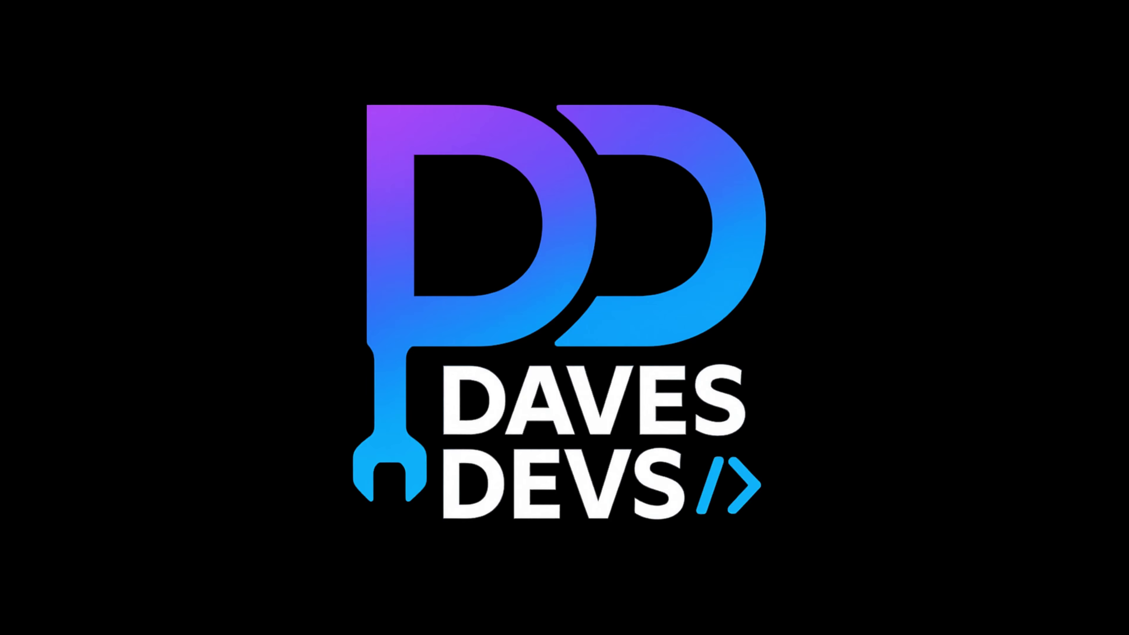